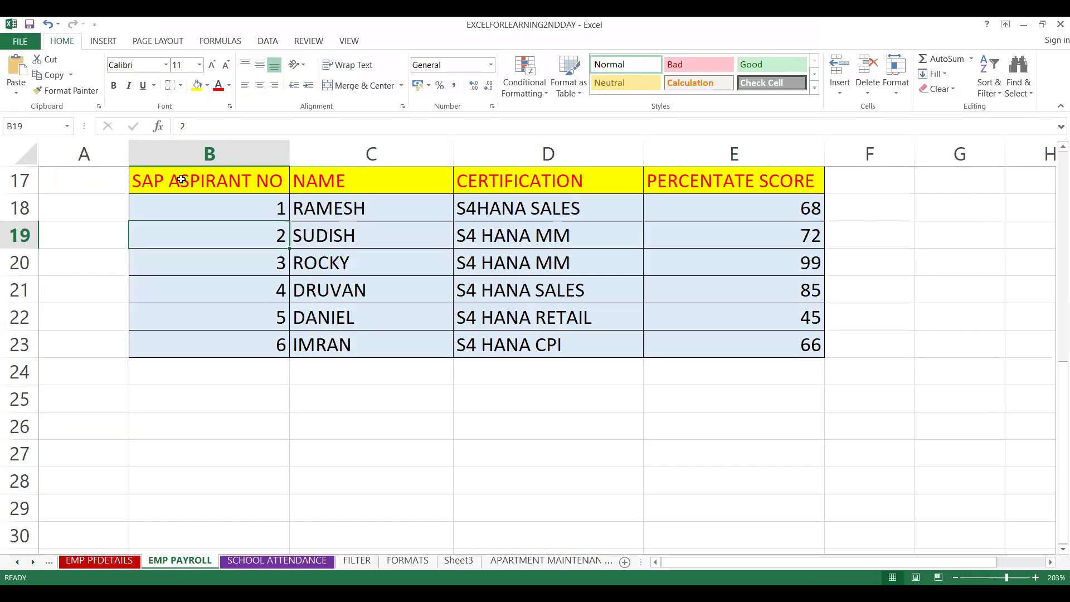
Leave the PLAY WITH DATA slideshow and switch to the Excel workbook EXCELFORLEARNING2NDDAY.
{"action": "left_click", "coordinate": [181, 180]}
Remove all borders from the aspirant table range B17:E23.
{"action": "key", "text": "shift+Right"}
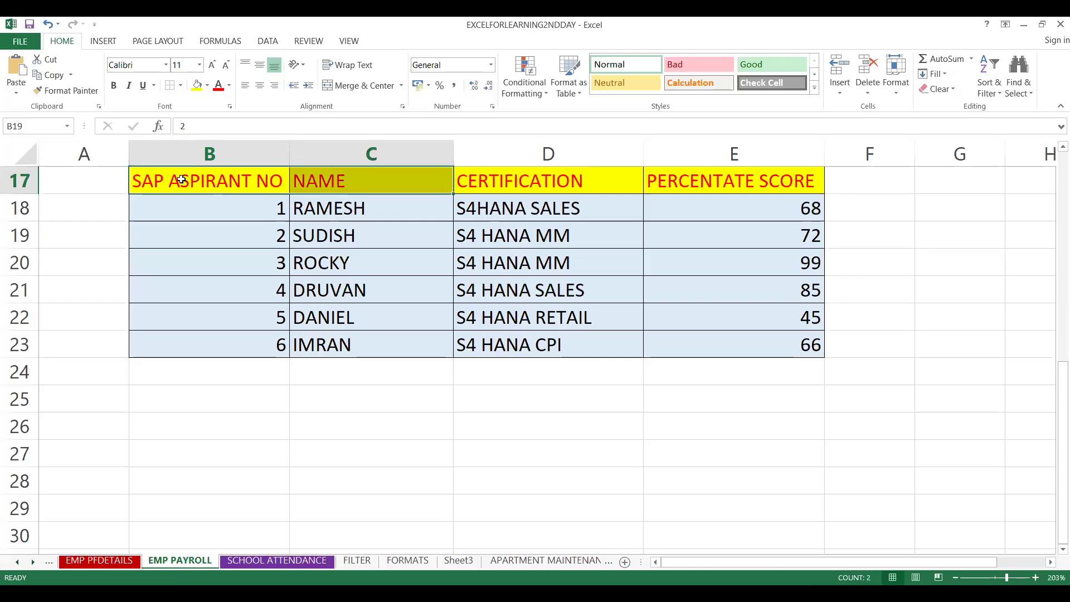
{"action": "key", "text": "shift+Right"}
{"action": "key", "text": "shift+Right"}
{"action": "key", "text": "shift+Down"}
{"action": "key", "text": "shift+Down"}
{"action": "key", "text": "shift+Down"}
{"action": "key", "text": "shift+Down"}
{"action": "key", "text": "shift+Down"}
{"action": "key", "text": "shift+Down"}
{"action": "key", "text": "shift+Down"}
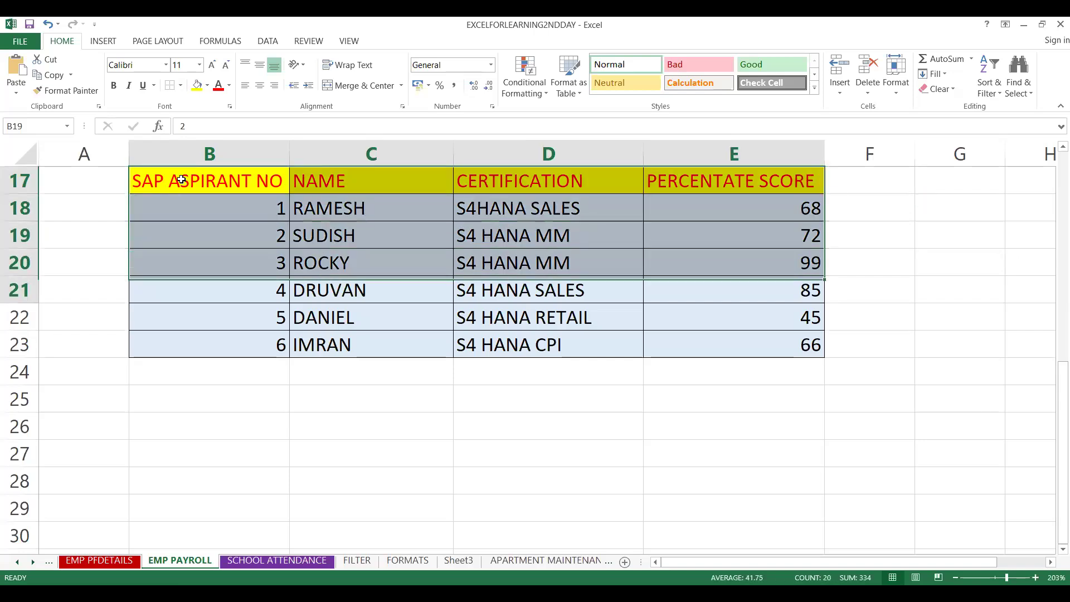
{"action": "key", "text": "shift+Up"}
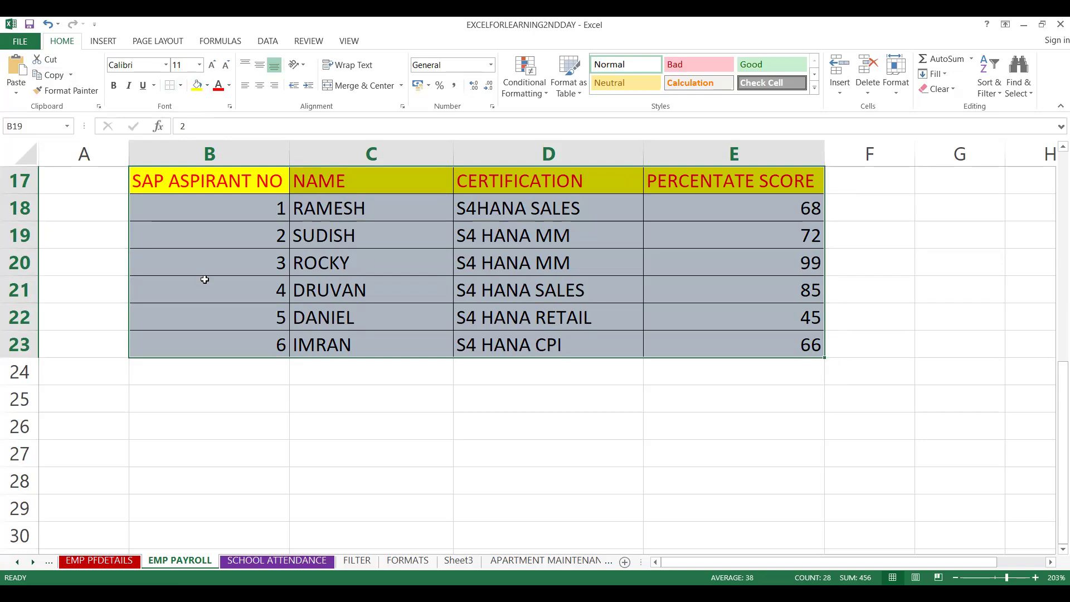
{"action": "left_click", "coordinate": [172, 87]}
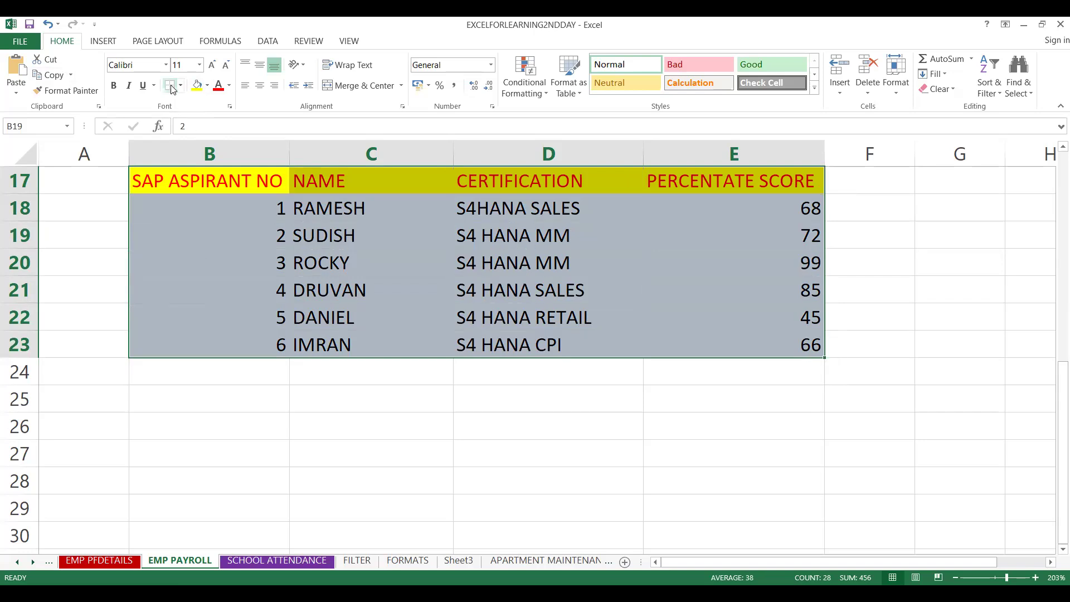
Clear the fill colour from B17:E23 with No Fill.
{"action": "left_click", "coordinate": [161, 180]}
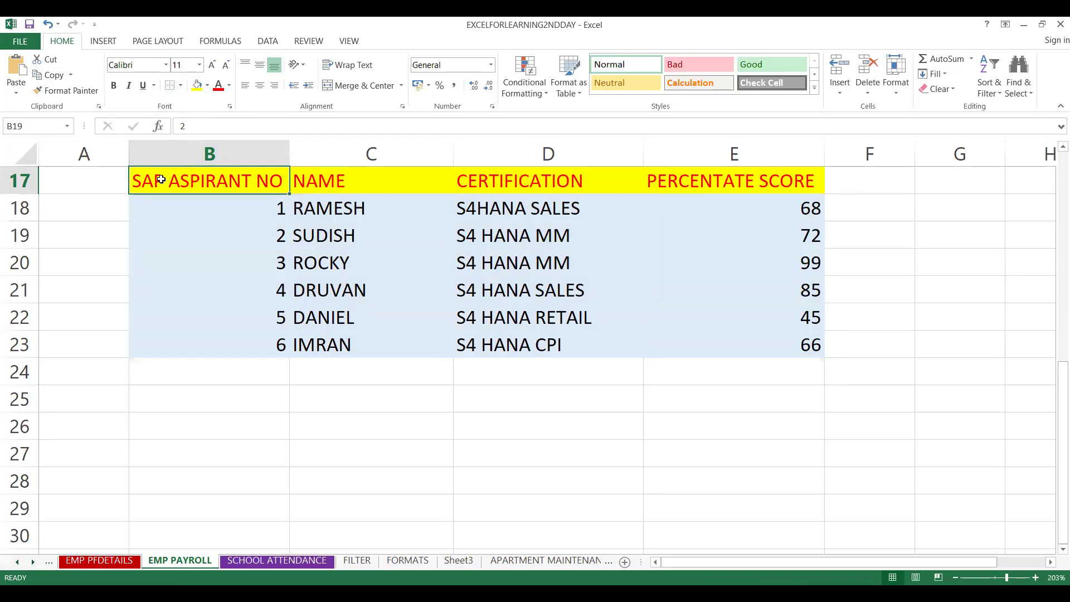
{"action": "key", "text": "shift+Right"}
{"action": "key", "text": "shift+Right"}
{"action": "key", "text": "shift+Right"}
{"action": "key", "text": "shift+Down"}
{"action": "key", "text": "shift+Down"}
{"action": "key", "text": "shift+Down"}
{"action": "key", "text": "shift+Down"}
{"action": "key", "text": "shift+Down"}
{"action": "key", "text": "shift+Down"}
{"action": "key", "text": "shift+Down"}
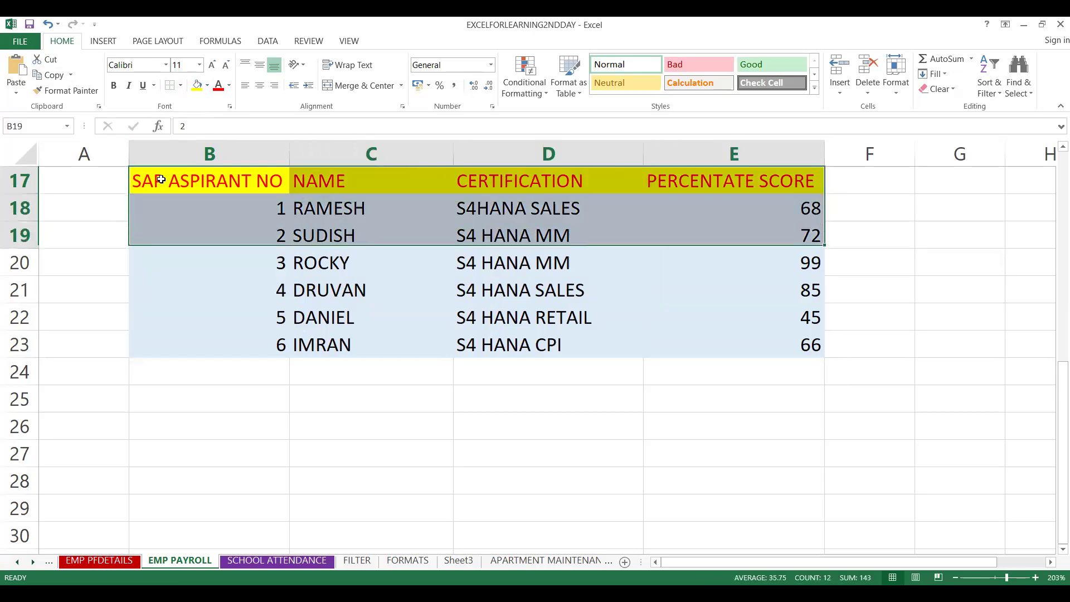
{"action": "key", "text": "shift+Up"}
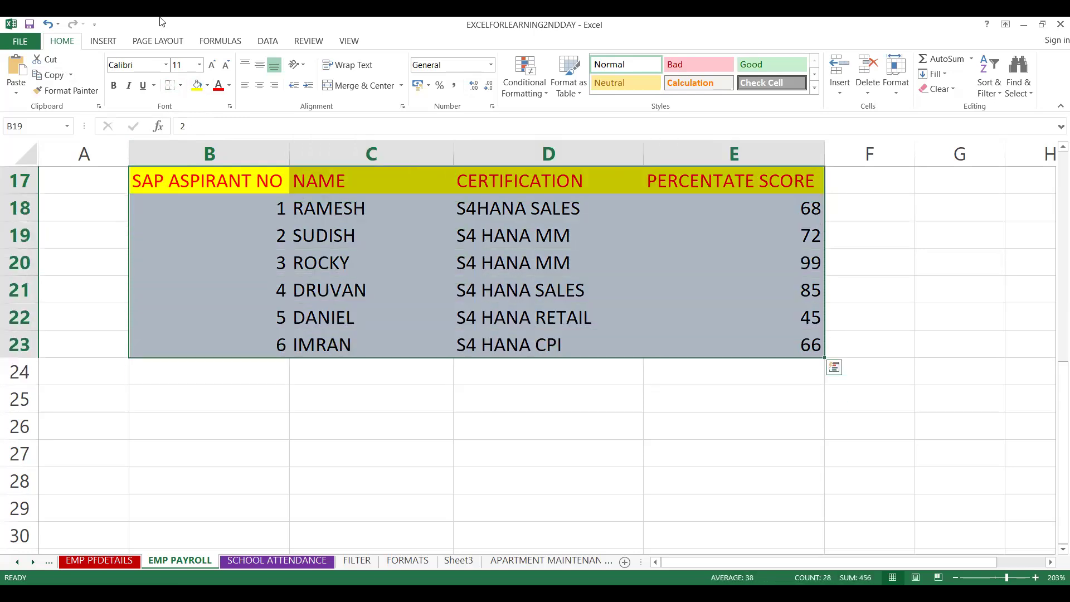
{"action": "left_click", "coordinate": [206, 87]}
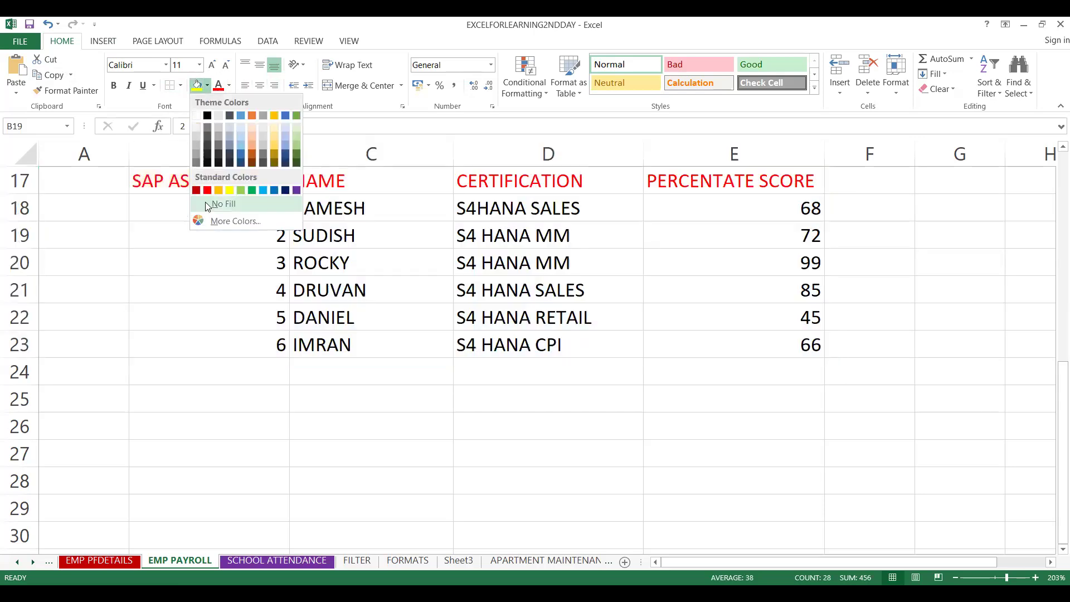
{"action": "left_click", "coordinate": [206, 204]}
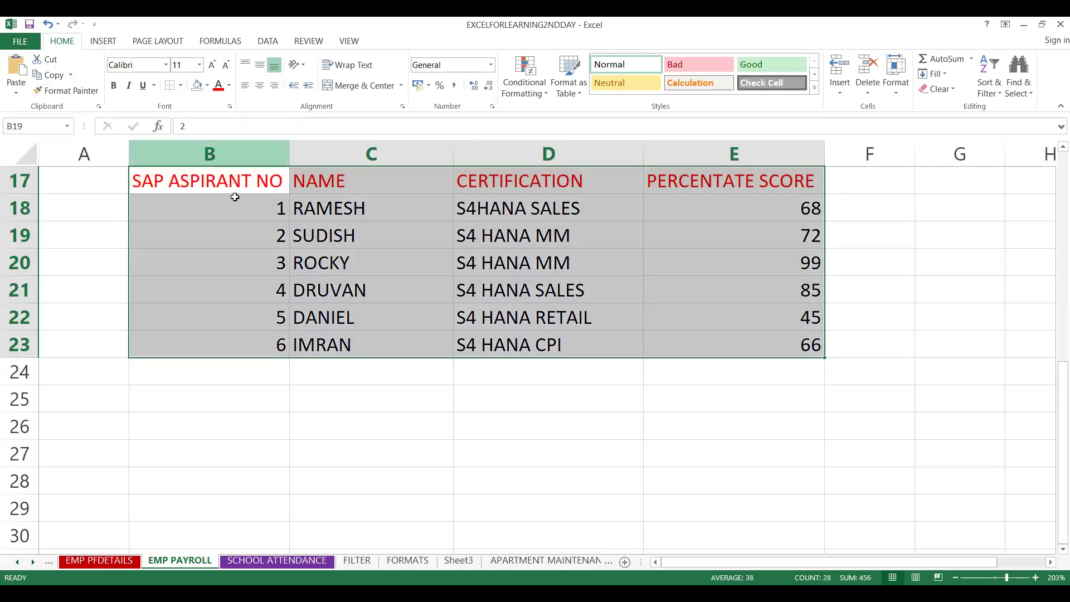
Set the table's font colour to Automatic black.
{"action": "left_click", "coordinate": [230, 87]}
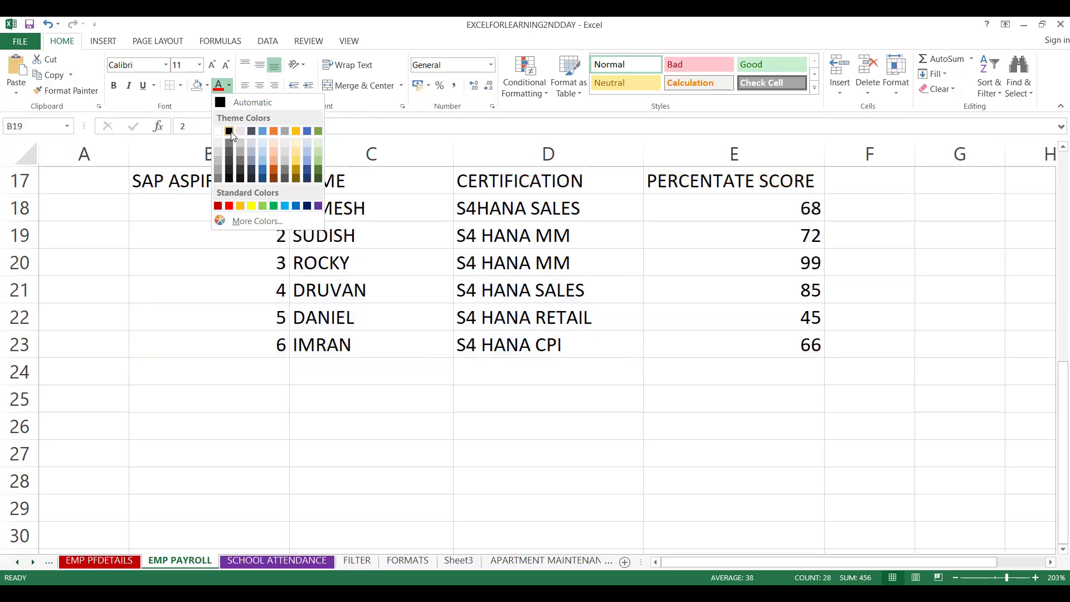
{"action": "left_click", "coordinate": [244, 224]}
{"action": "left_click", "coordinate": [584, 181]}
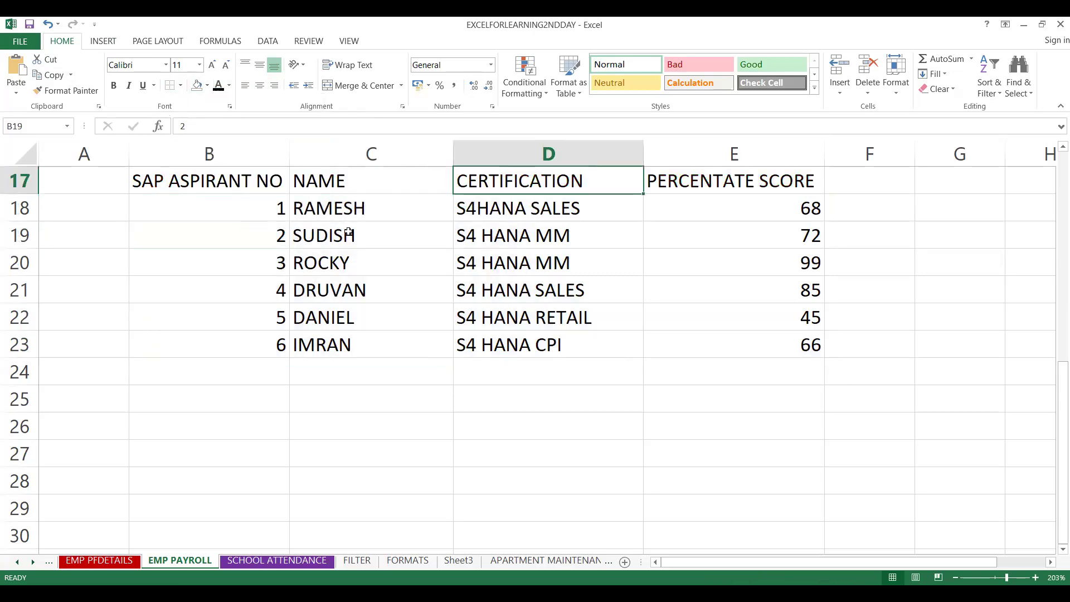
Format B17:E23 as a table in a light banded style, keeping the header row.
{"action": "left_click", "coordinate": [223, 216]}
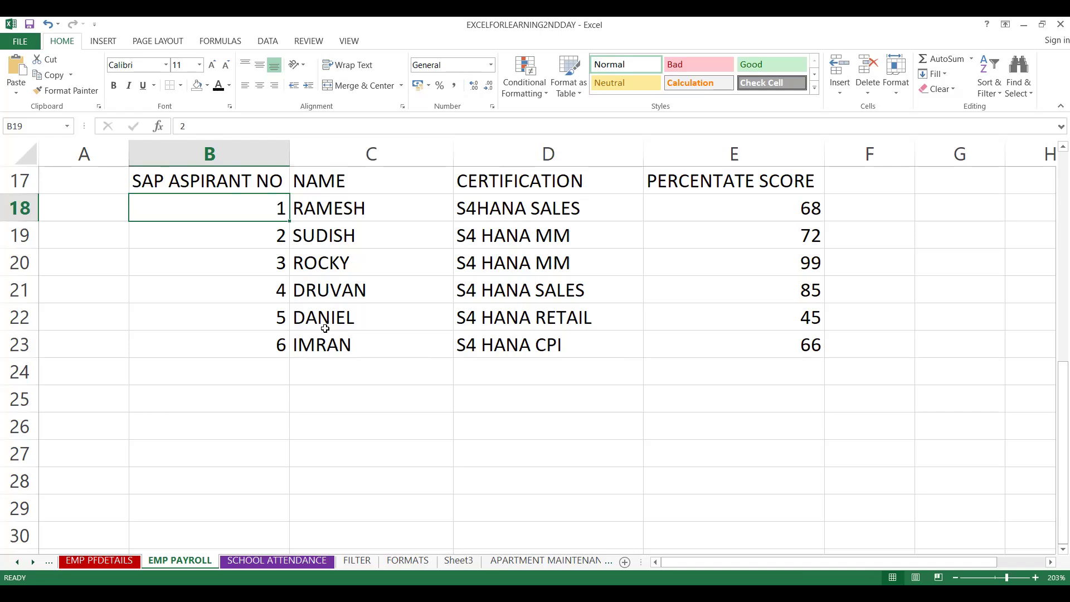
{"action": "left_click", "coordinate": [206, 177]}
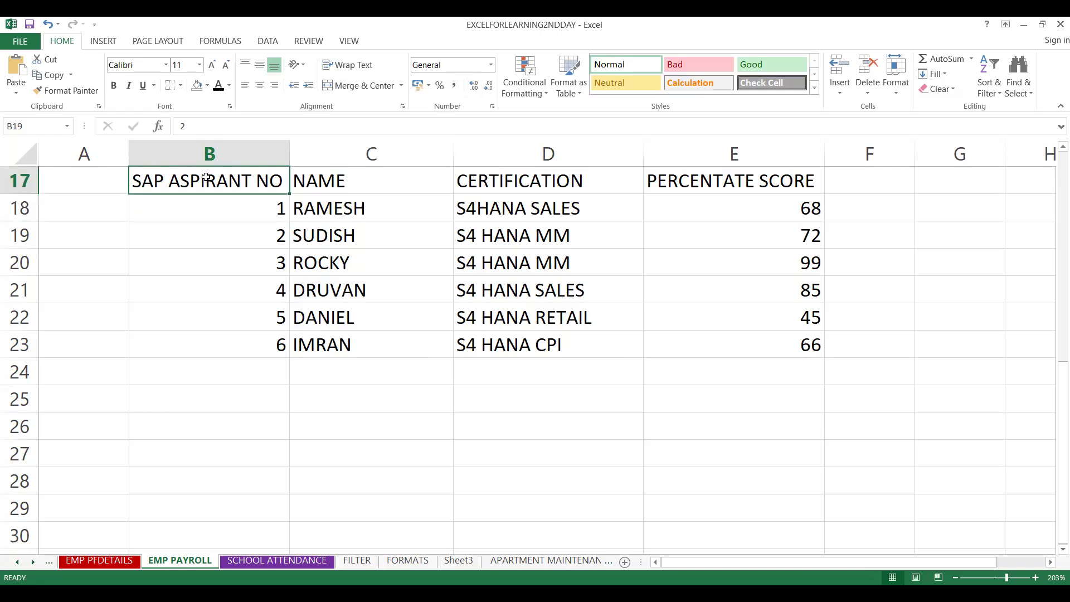
{"action": "key", "text": "shift+Down"}
{"action": "key", "text": "shift+Down"}
{"action": "key", "text": "shift+Down"}
{"action": "key", "text": "shift+Down"}
{"action": "key", "text": "shift+Down"}
{"action": "key", "text": "shift+Down"}
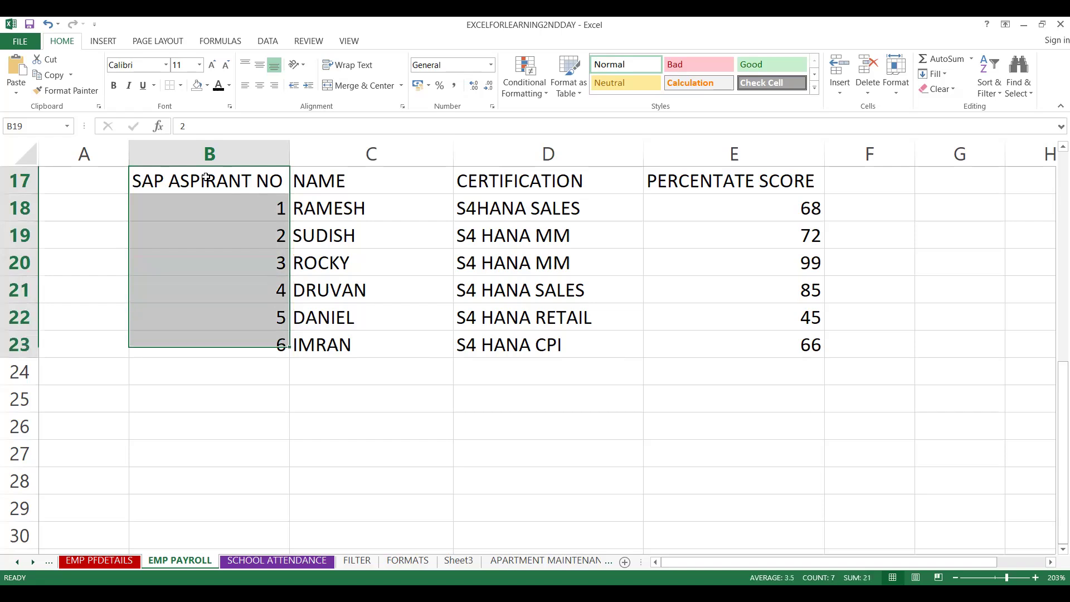
{"action": "key", "text": "shift+Right"}
{"action": "key", "text": "shift+Right"}
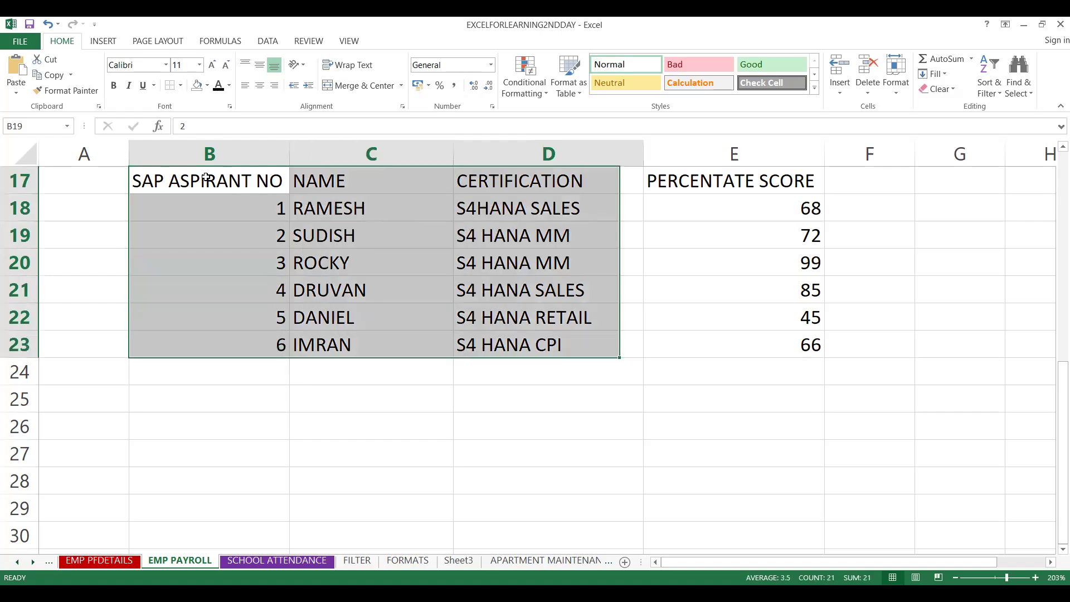
{"action": "key", "text": "shift+Right"}
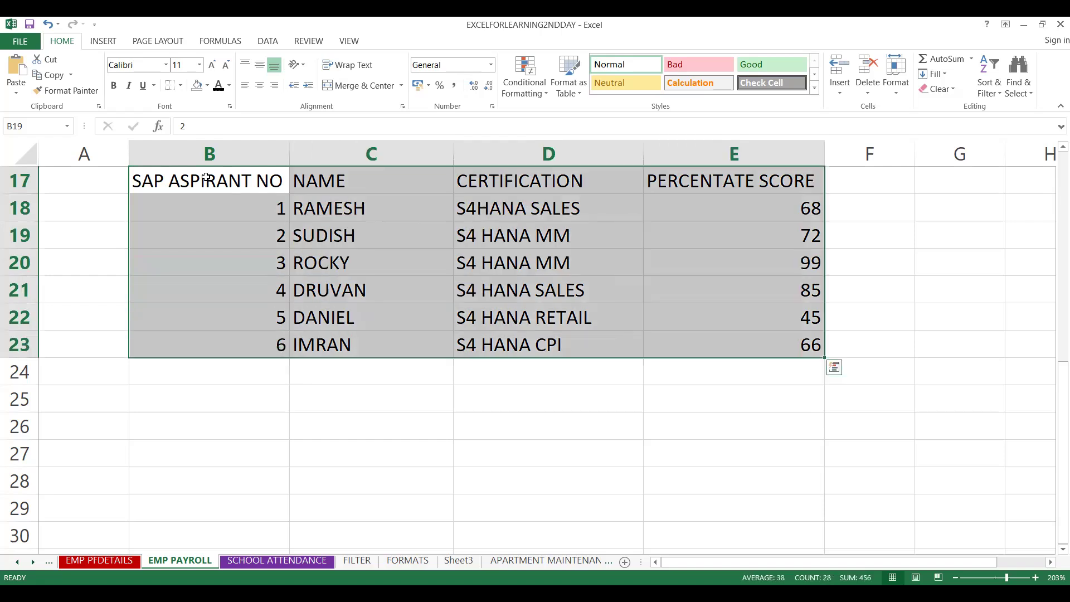
{"action": "left_click", "coordinate": [579, 100]}
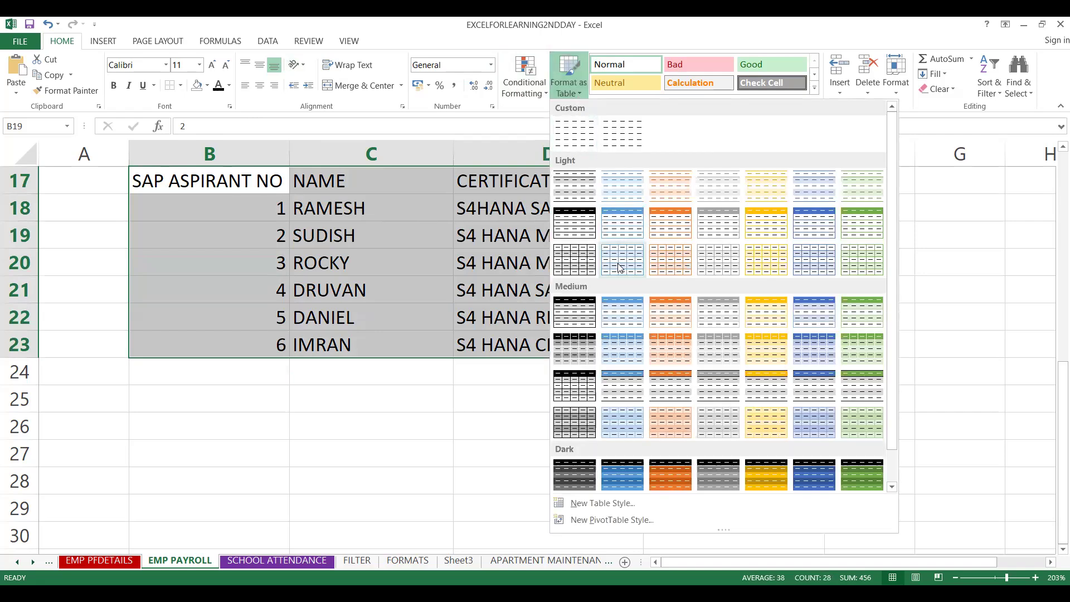
{"action": "left_click", "coordinate": [618, 263]}
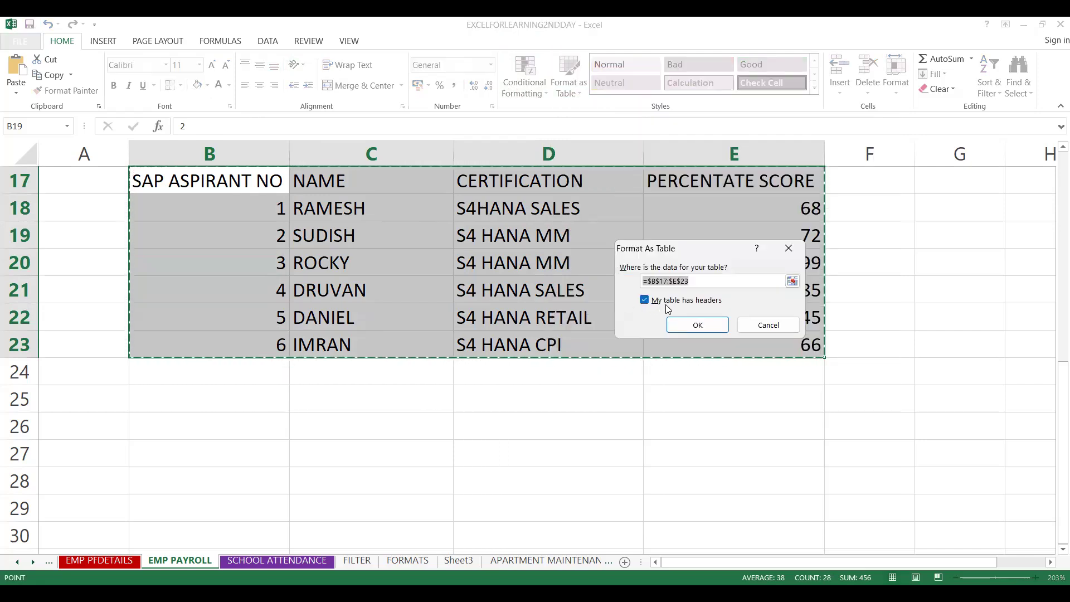
{"action": "left_click", "coordinate": [650, 304]}
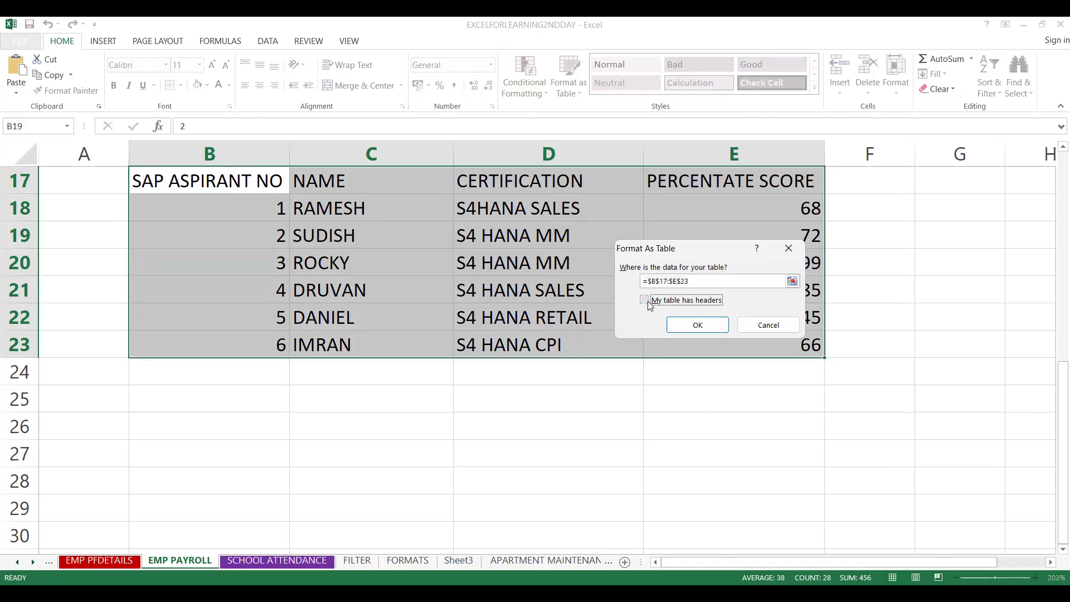
{"action": "left_click", "coordinate": [648, 303]}
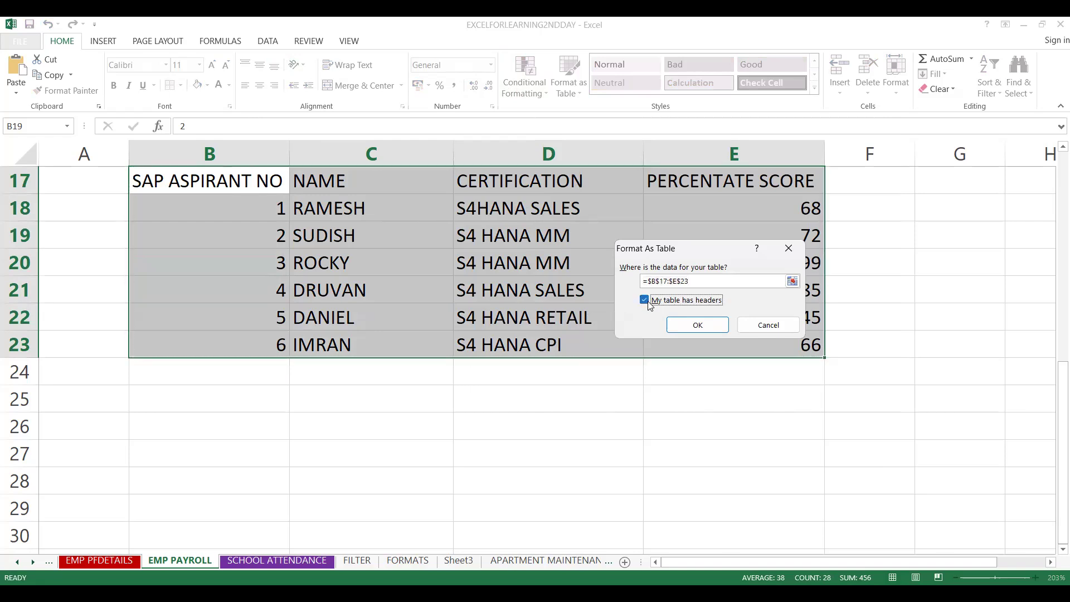
{"action": "left_click", "coordinate": [696, 325]}
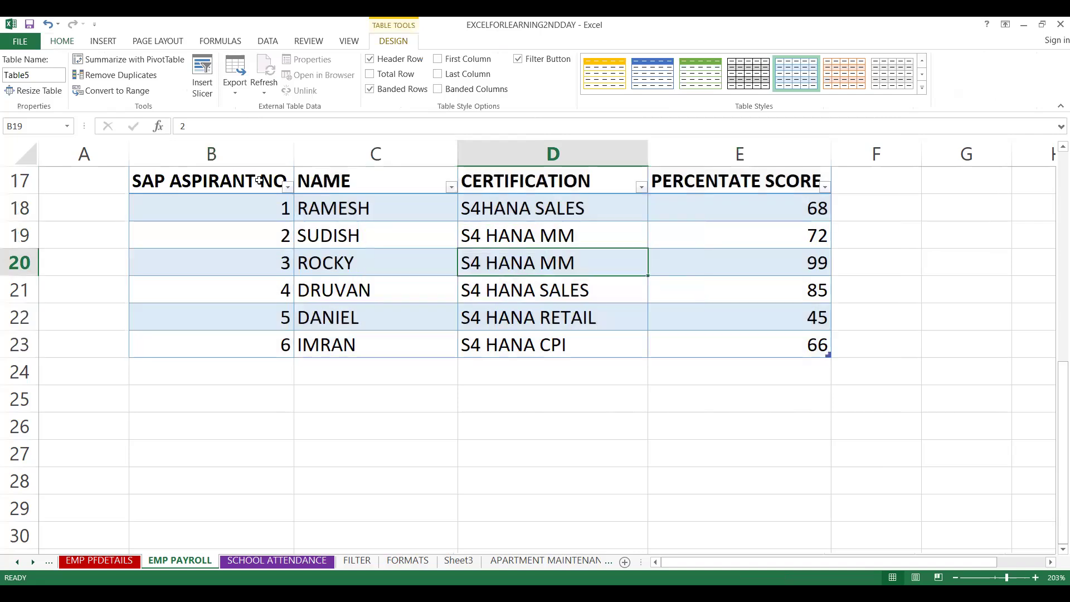
Reselect the new table from B17 across to column E, then deselect it.
{"action": "left_click", "coordinate": [206, 181]}
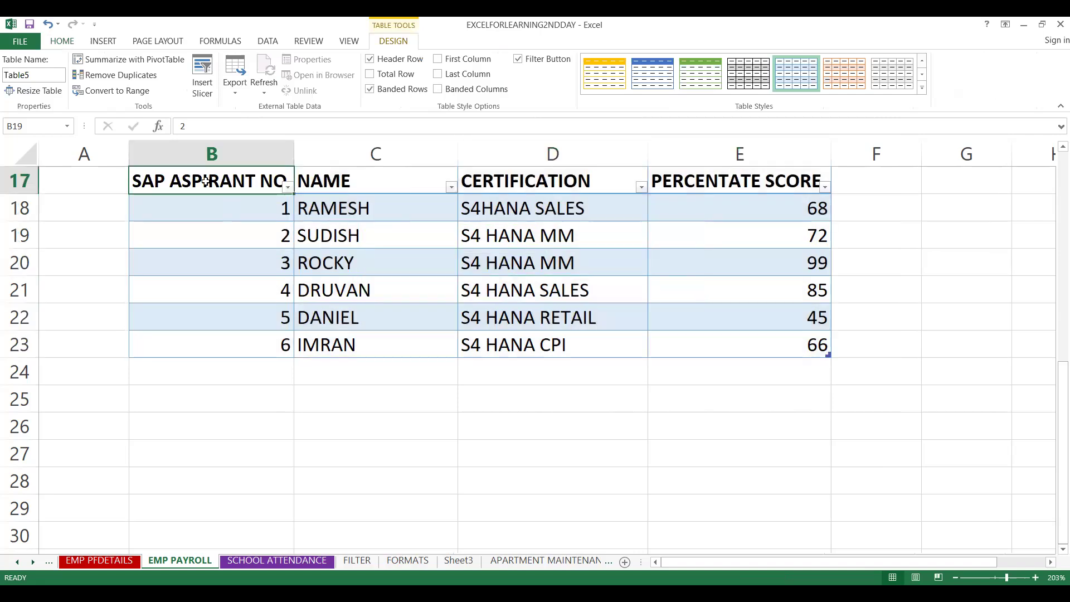
{"action": "key", "text": "shift+Down"}
{"action": "key", "text": "shift+Down"}
{"action": "key", "text": "shift+Down"}
{"action": "key", "text": "shift+Down"}
{"action": "key", "text": "shift+Down"}
{"action": "key", "text": "shift+Down"}
{"action": "key", "text": "shift+Right"}
{"action": "key", "text": "shift+Right"}
{"action": "key", "text": "shift+Right"}
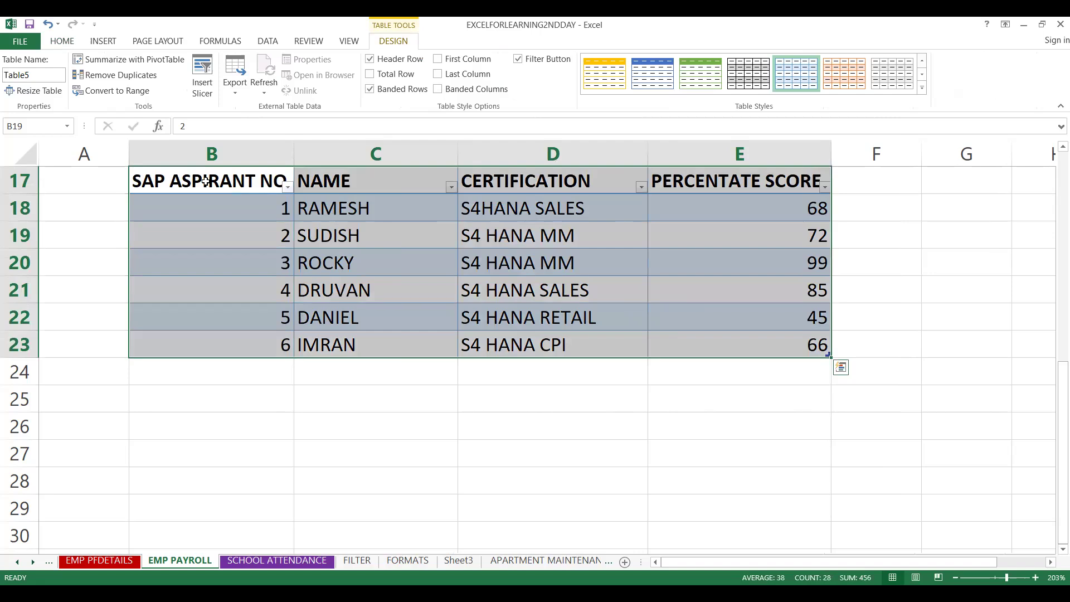
{"action": "left_click", "coordinate": [84, 176]}
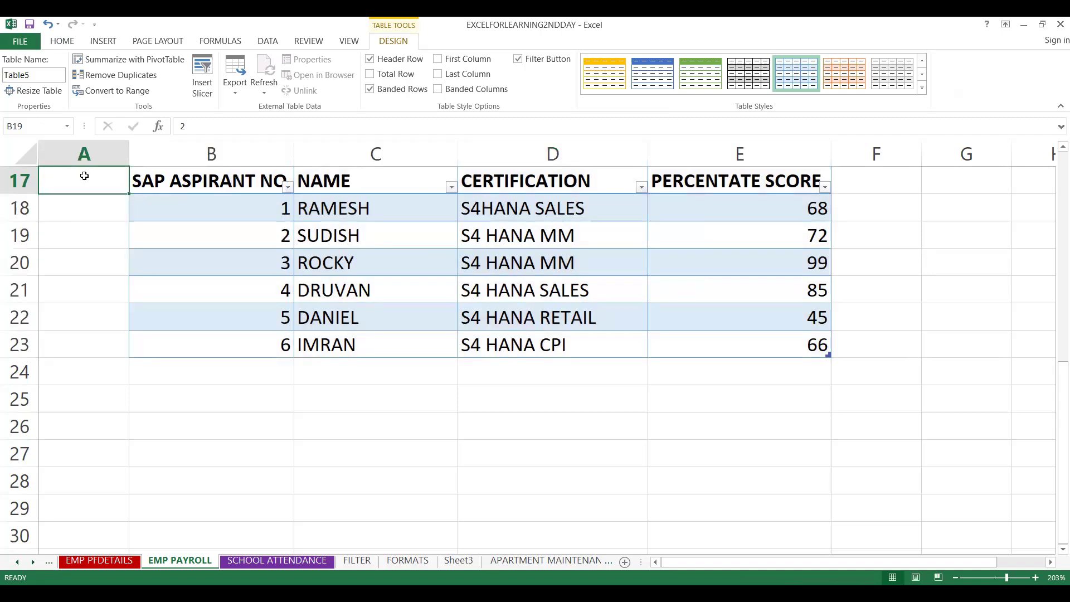
Enter the notes 1000, ROW, 10000 and COLUMNS in the cells below the table.
{"action": "left_click", "coordinate": [386, 433]}
{"action": "type", "text": "1000"}
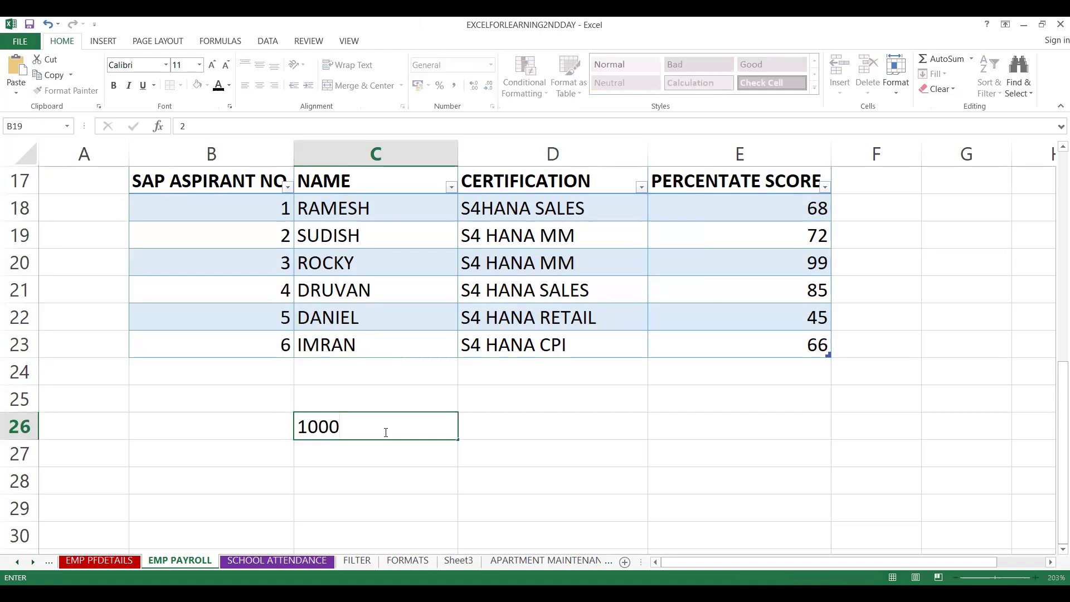
{"action": "key", "text": "Tab"}
{"action": "type", "text": "ROW"}
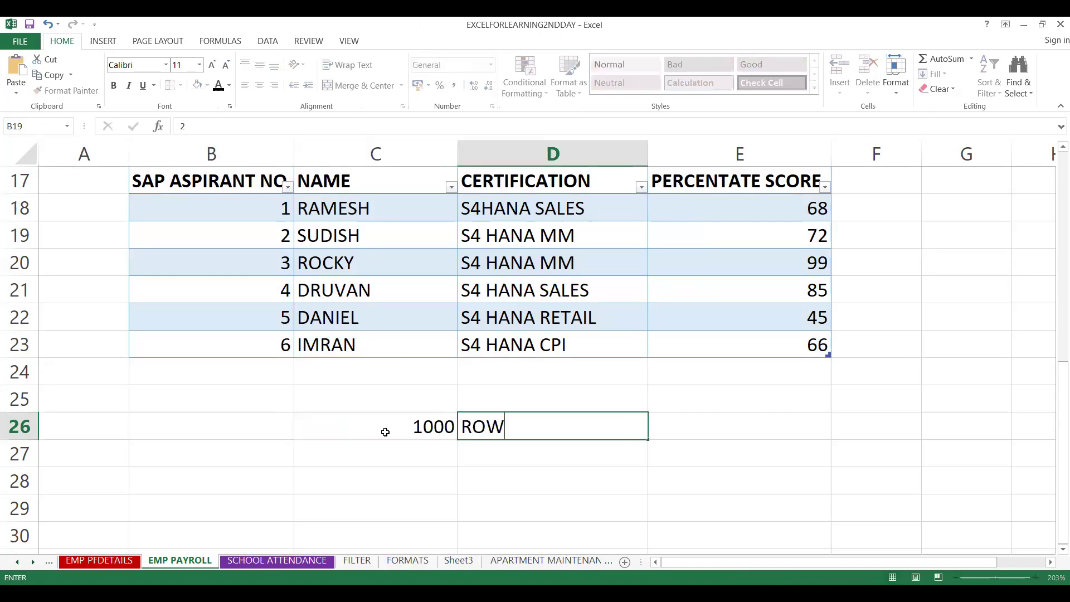
{"action": "key", "text": "Return"}
{"action": "type", "text": "1000"}
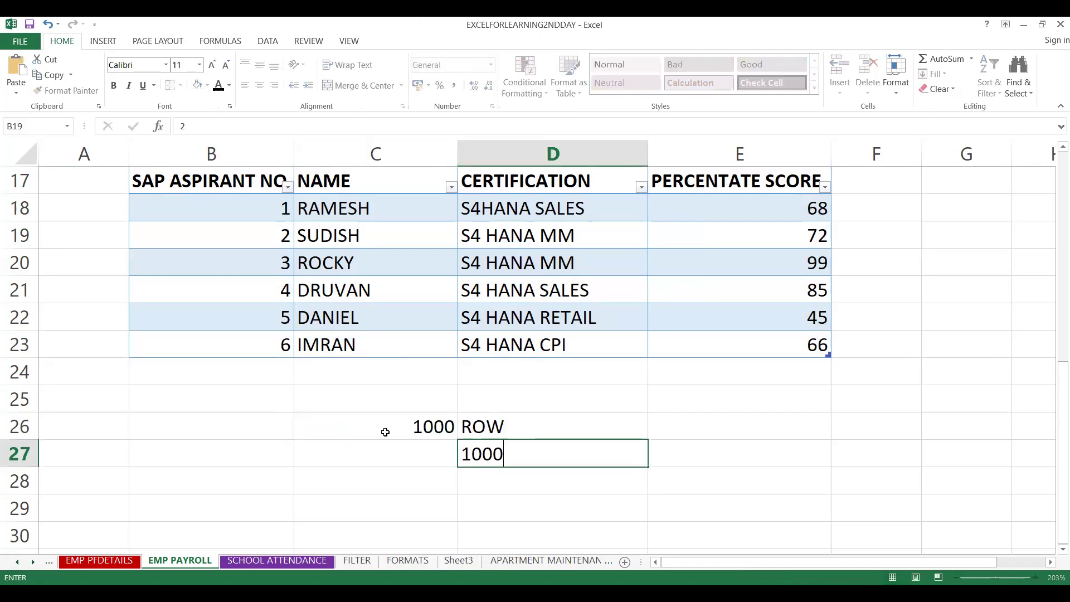
{"action": "type", "text": "0"}
{"action": "key", "text": "Tab"}
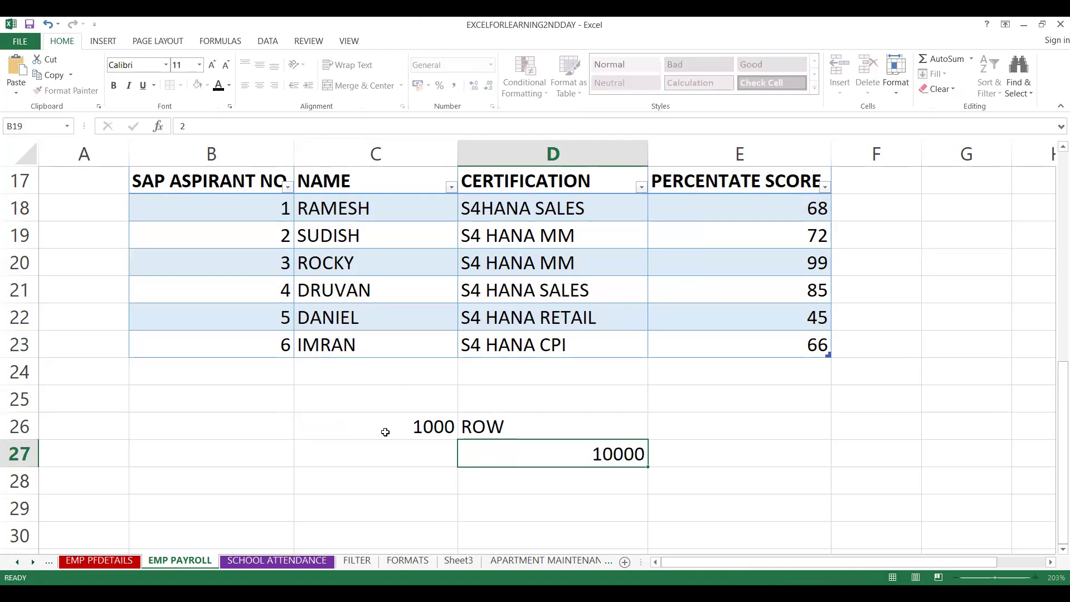
{"action": "type", "text": "COLUMNS"}
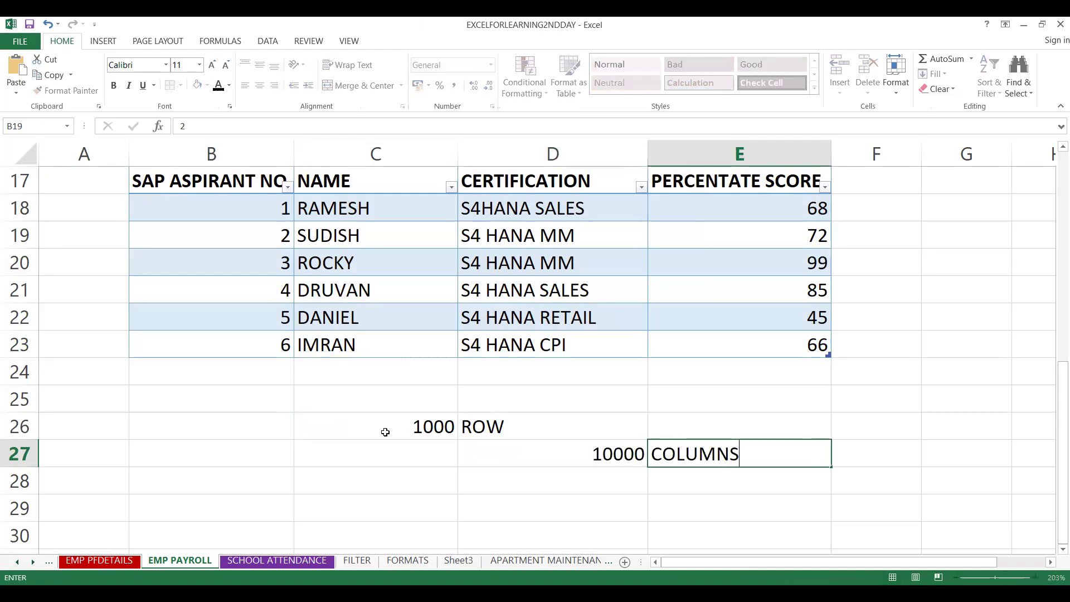
{"action": "left_click", "coordinate": [360, 444]}
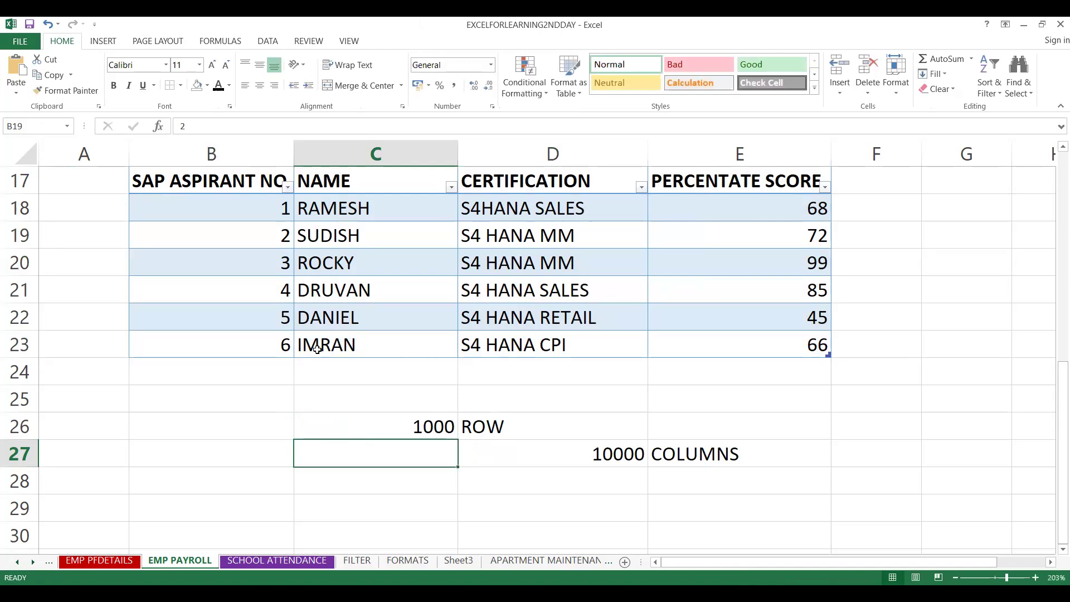
Delete rows 26–28 holding the 1000 ROW and 10000 COLUMNS notes.
{"action": "left_click", "coordinate": [249, 243]}
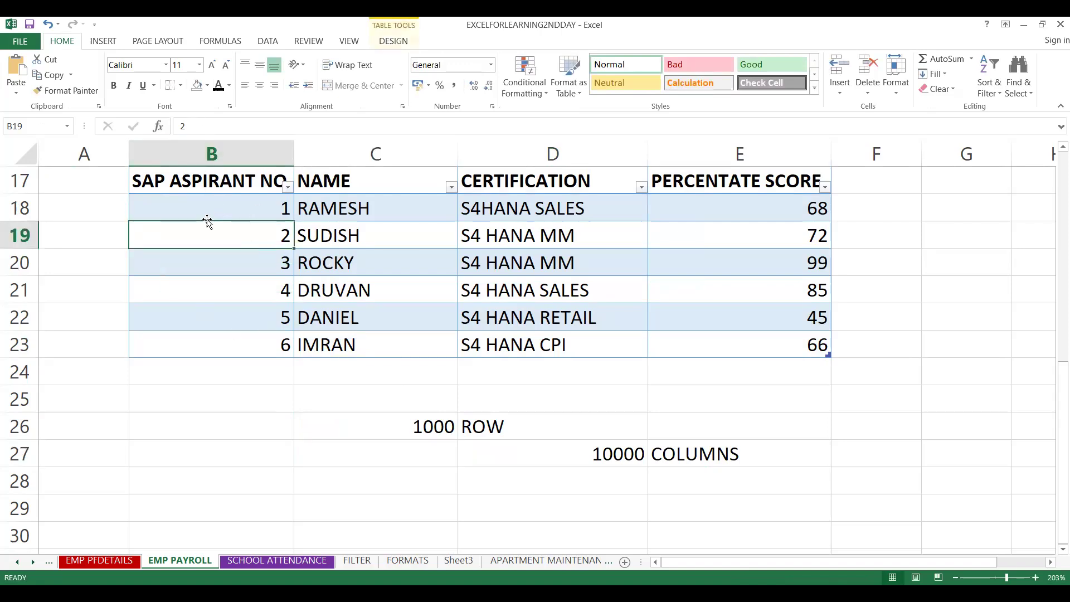
{"action": "left_click", "coordinate": [404, 430]}
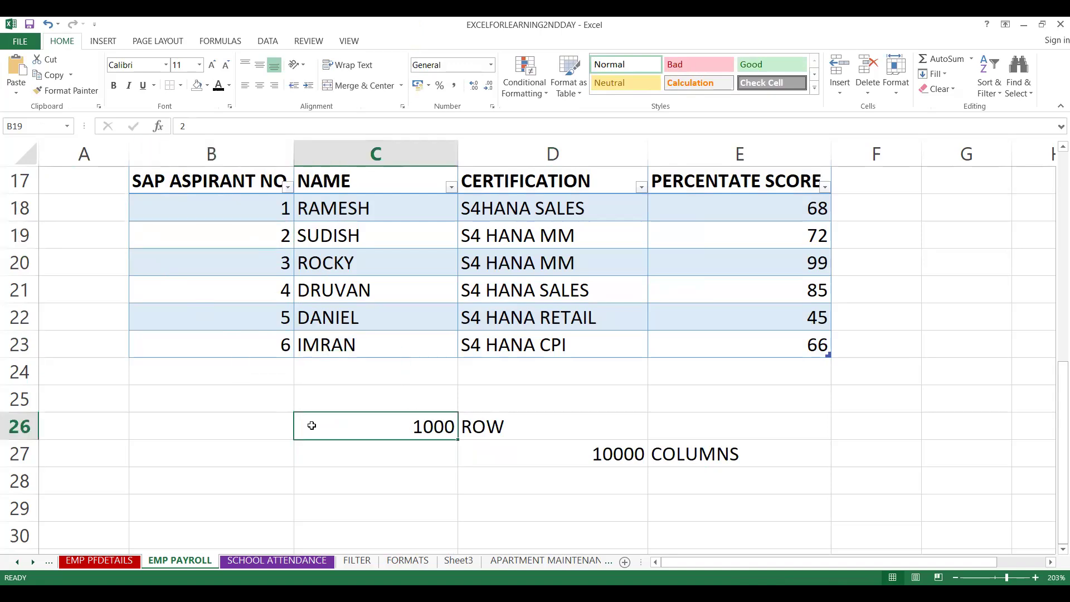
{"action": "left_click", "coordinate": [14, 429]}
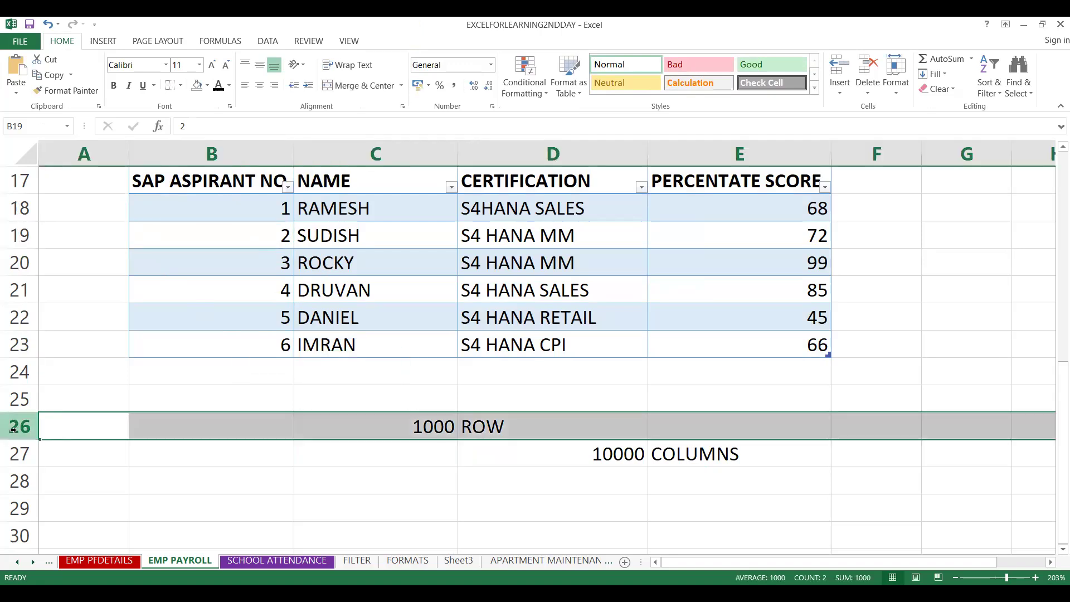
{"action": "key", "text": "shift+Down"}
{"action": "key", "text": "shift+Down"}
{"action": "right_click", "coordinate": [221, 433]}
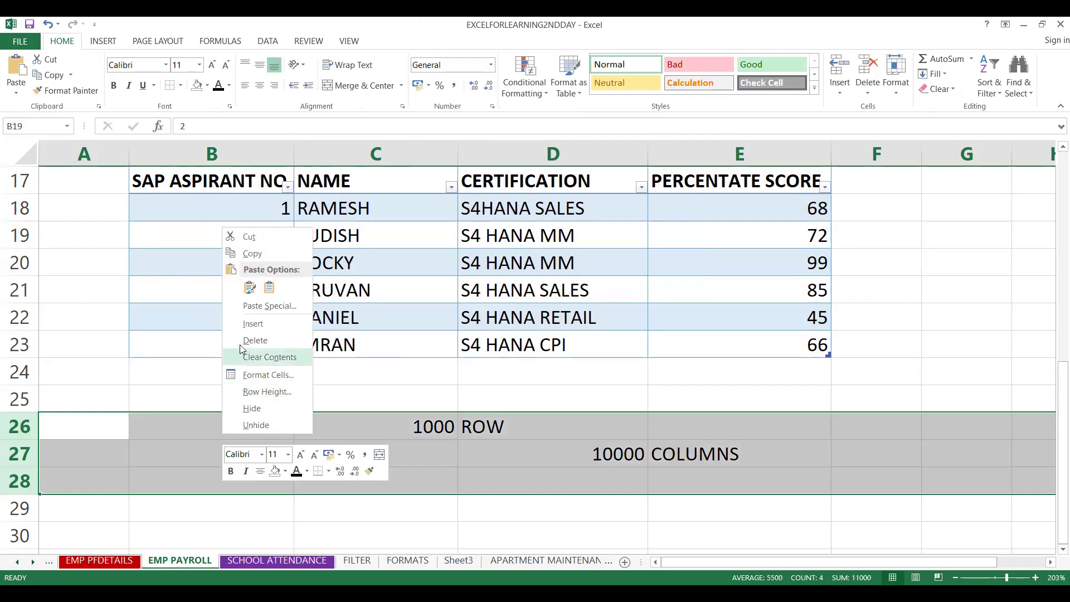
{"action": "left_click", "coordinate": [249, 342]}
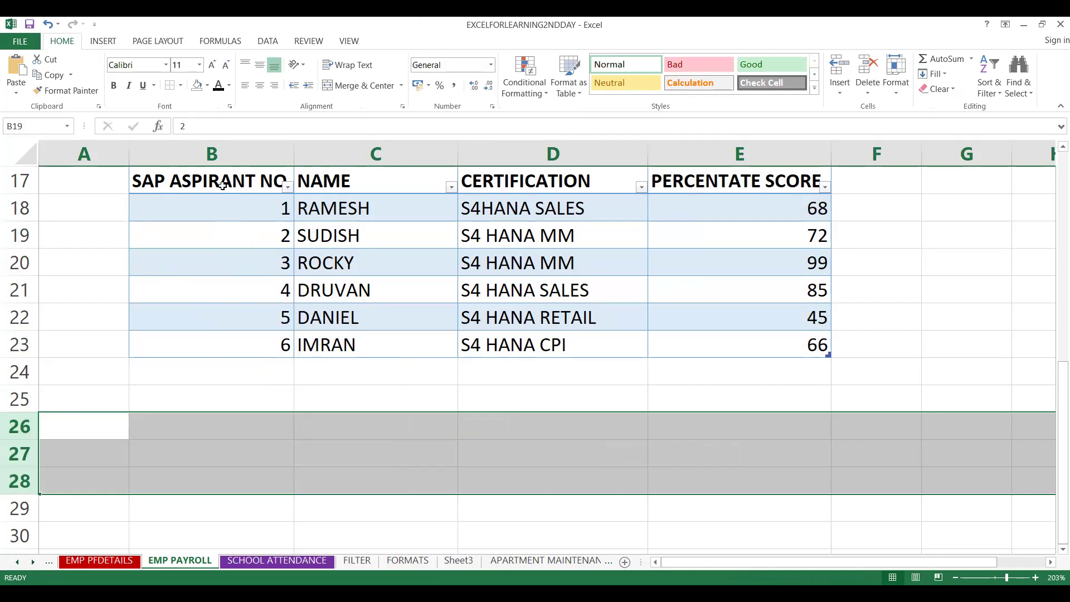
{"action": "left_click", "coordinate": [221, 184]}
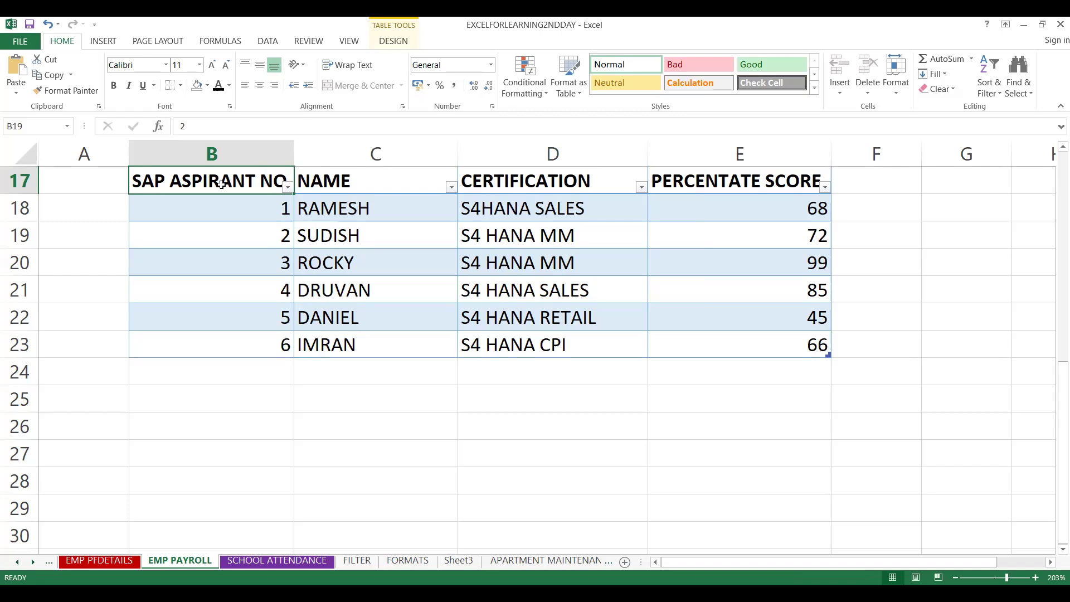
Select B18:E23 and apply an orange Medium table style.
{"action": "left_click", "coordinate": [251, 237]}
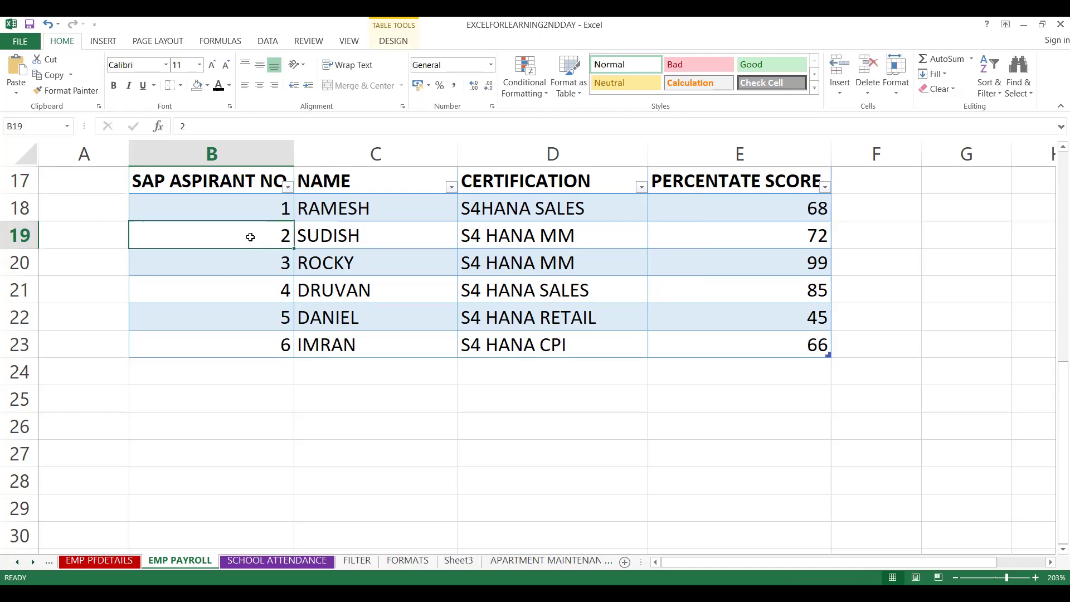
{"action": "left_click", "coordinate": [228, 185]}
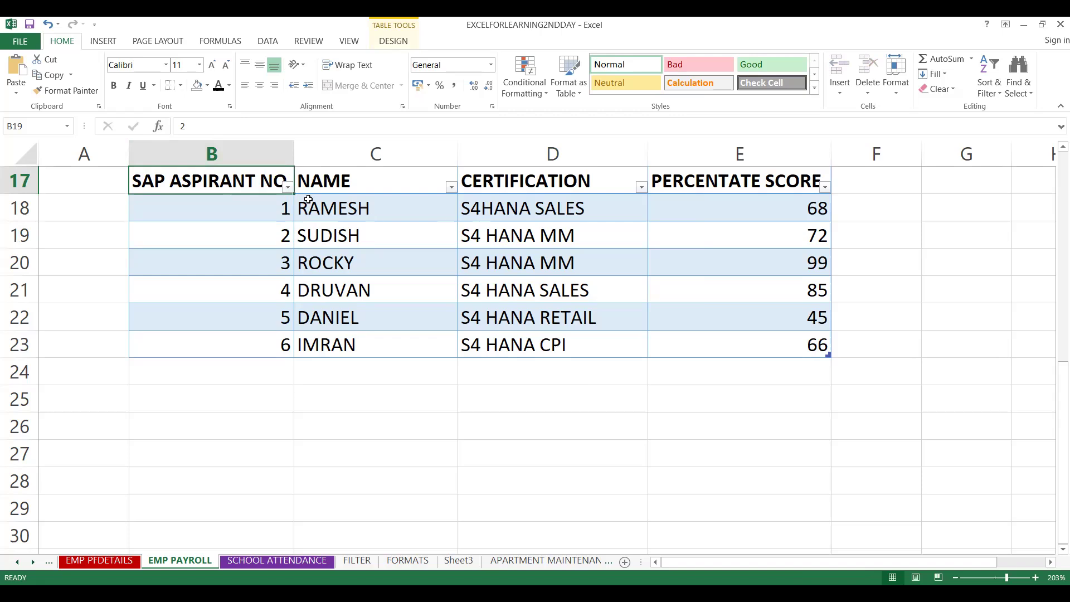
{"action": "left_click", "coordinate": [206, 210]}
{"action": "key", "text": "shift+Down"}
{"action": "key", "text": "shift+Down"}
{"action": "key", "text": "shift+Down"}
{"action": "key", "text": "shift+Down"}
{"action": "key", "text": "shift+Down"}
{"action": "key", "text": "shift+Down"}
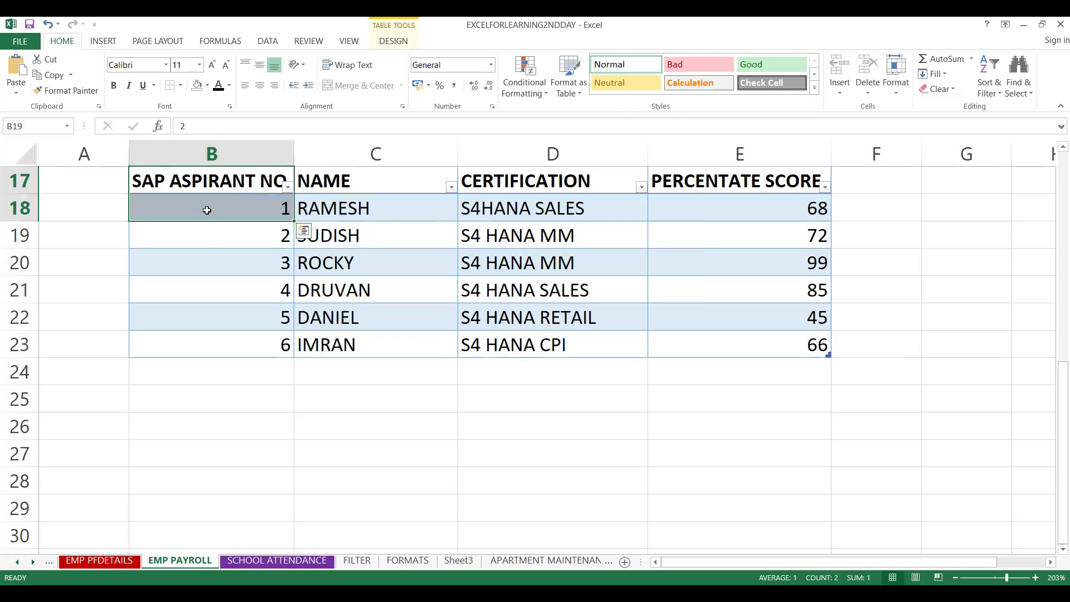
{"action": "key", "text": "shift+Up"}
{"action": "key", "text": "shift+Right"}
{"action": "key", "text": "shift+Right"}
{"action": "key", "text": "shift+Right"}
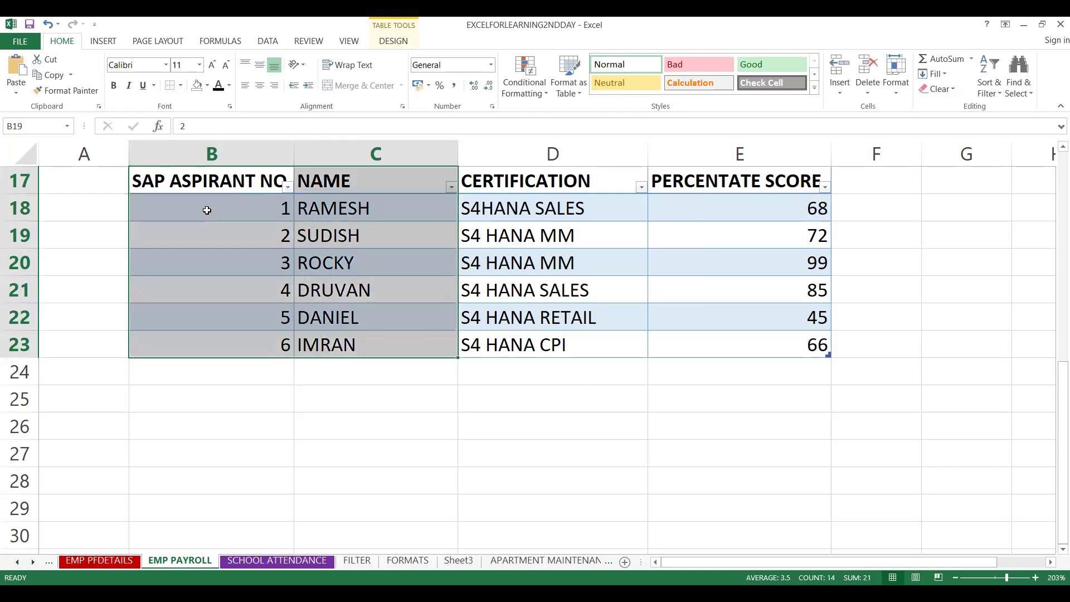
{"action": "left_click", "coordinate": [576, 99]}
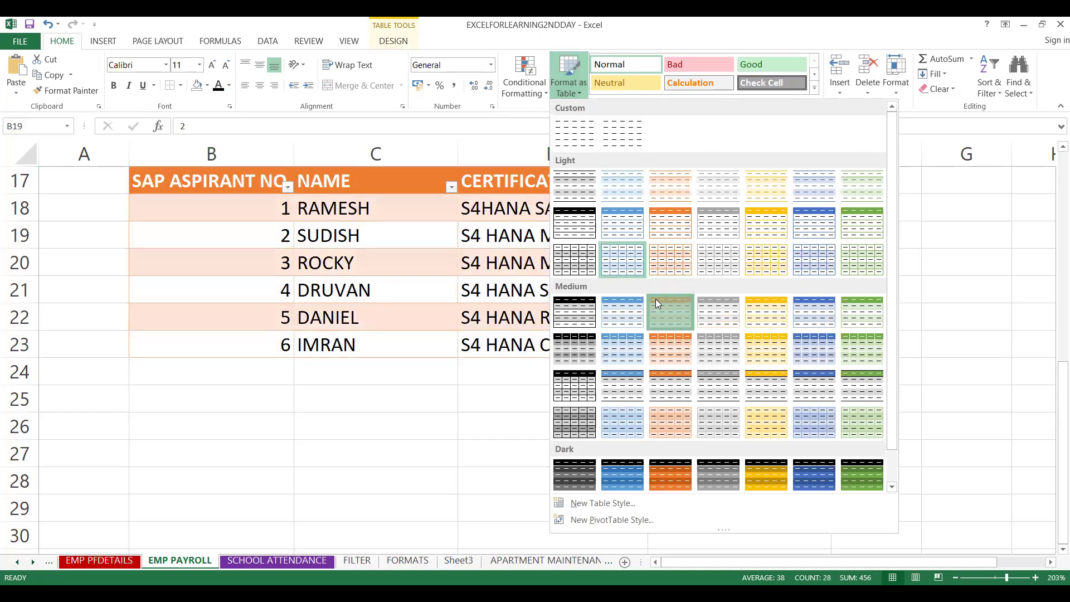
{"action": "left_click", "coordinate": [656, 300]}
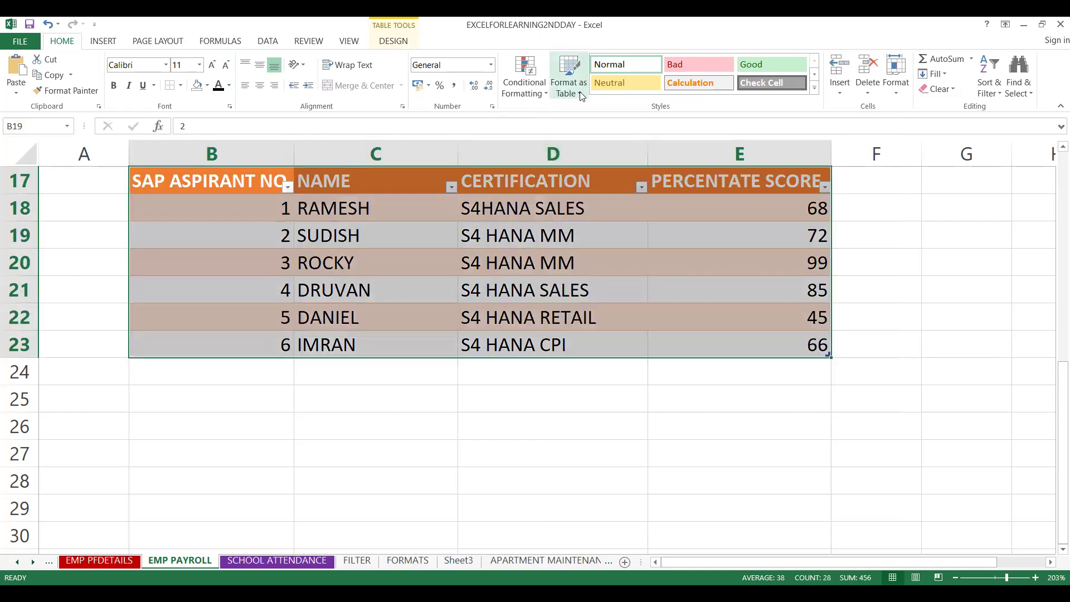
Try a dark gold style, then settle on the gold Medium banded table style.
{"action": "left_click", "coordinate": [580, 91]}
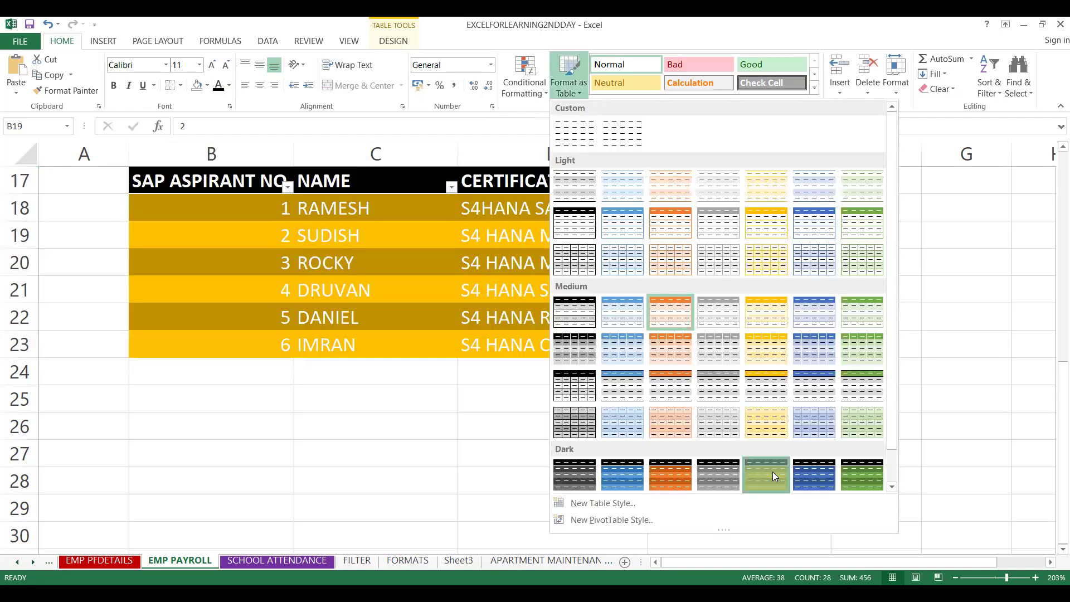
{"action": "left_click", "coordinate": [773, 472]}
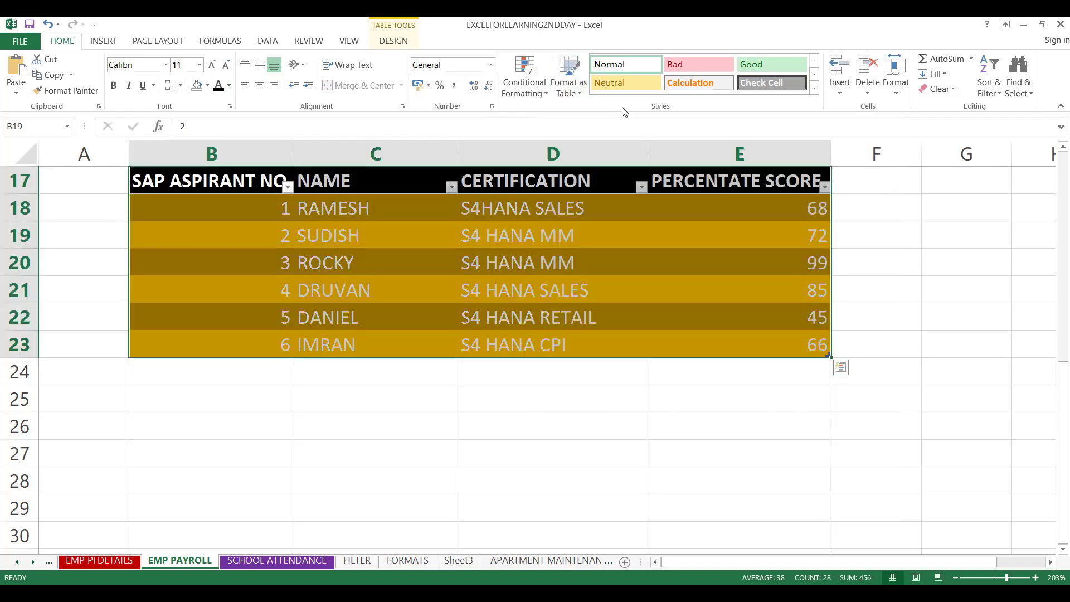
{"action": "left_click", "coordinate": [565, 92]}
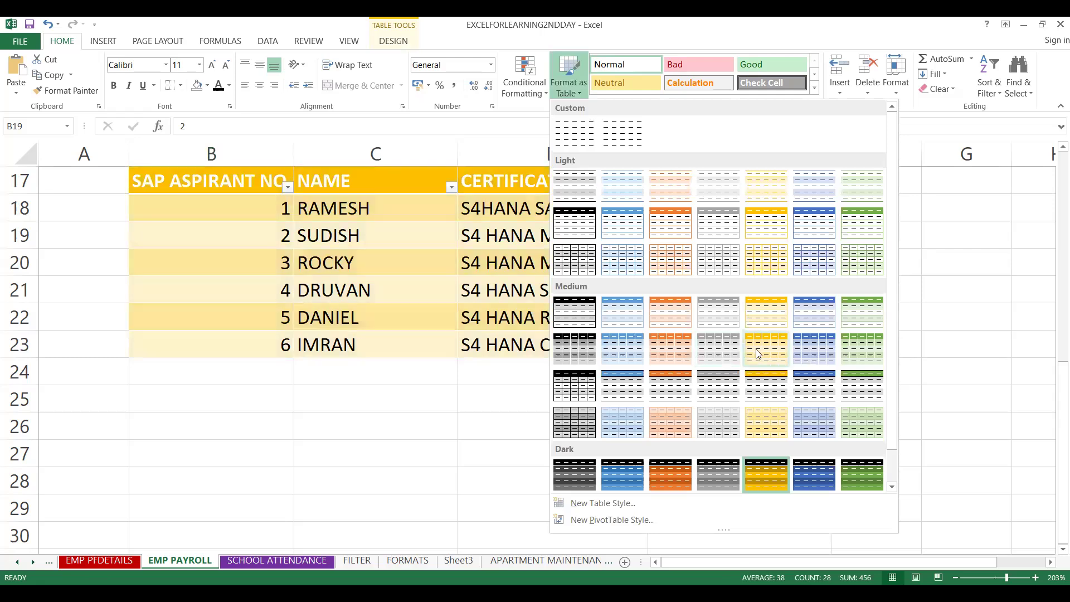
{"action": "left_click", "coordinate": [756, 349]}
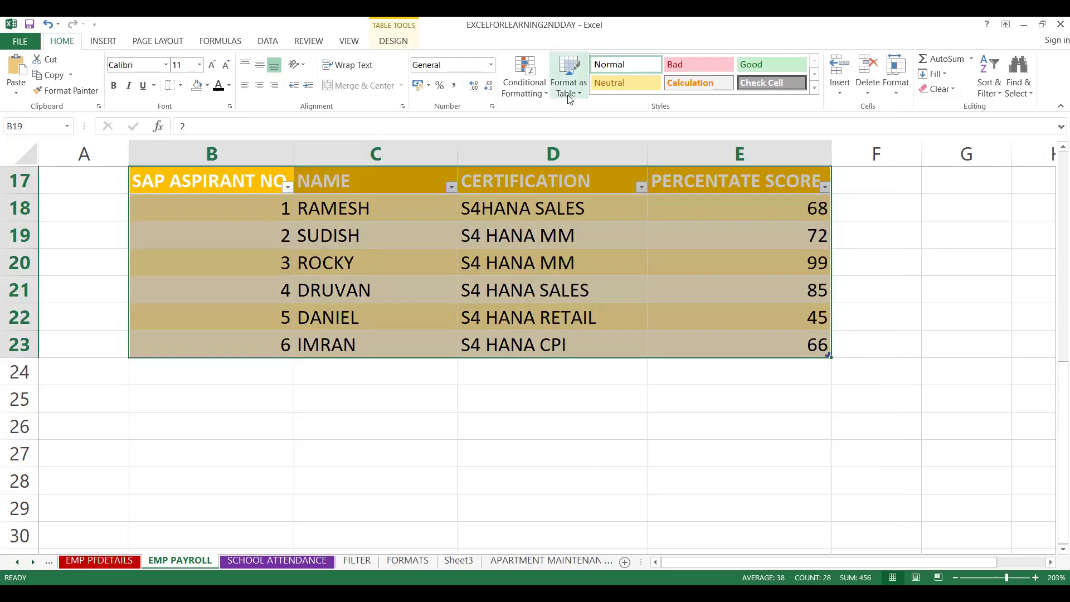
{"action": "left_click", "coordinate": [568, 98]}
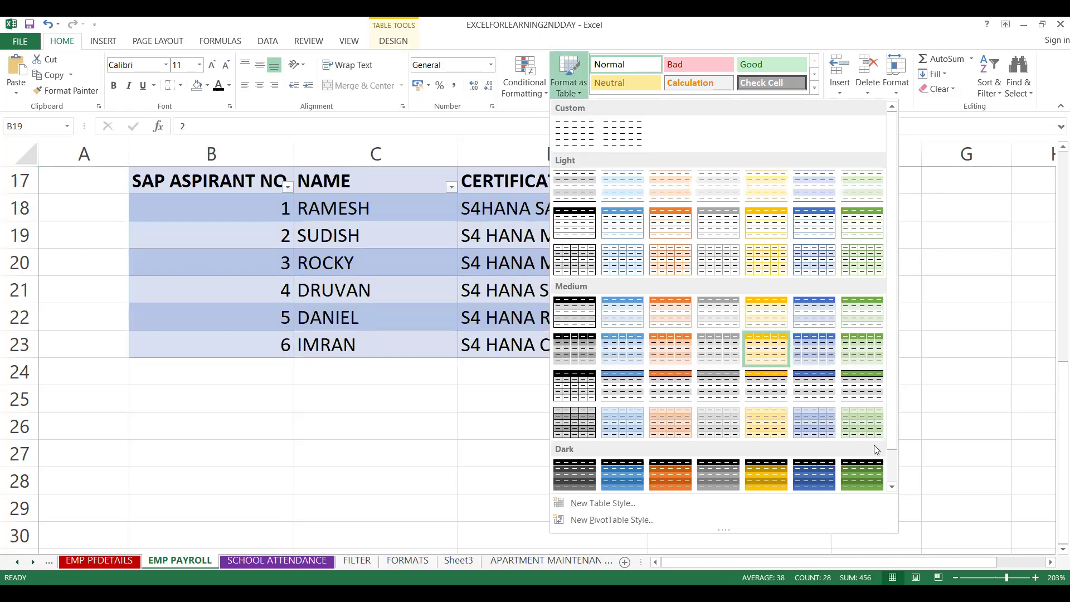
Create table style 'RAM' with the Header Row element and set it as the default.
{"action": "left_click", "coordinate": [604, 503]}
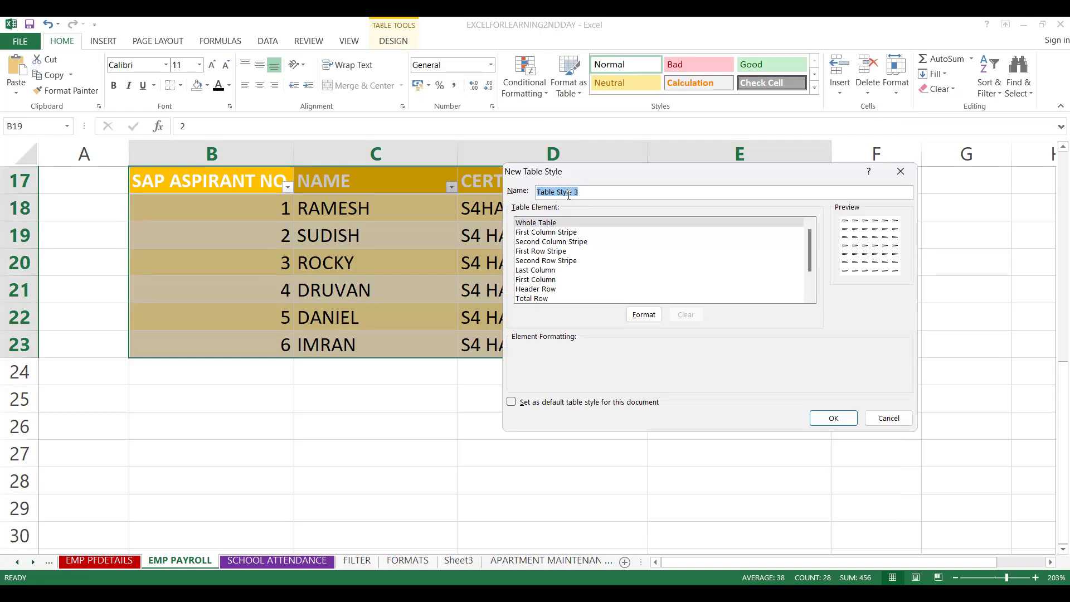
{"action": "type", "text": "RAM"}
{"action": "left_click", "coordinate": [534, 290]}
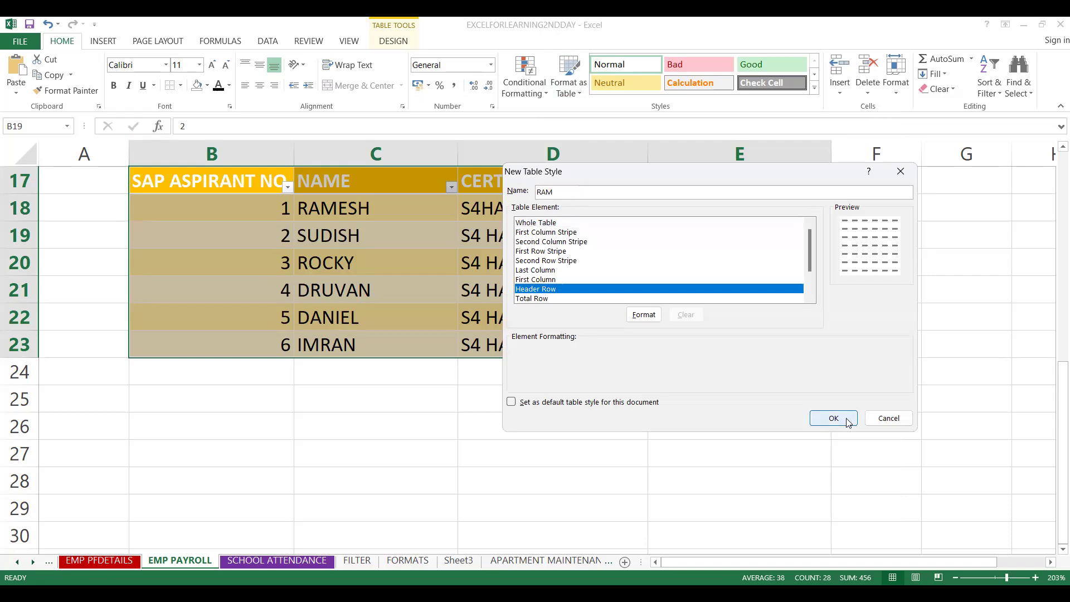
{"action": "left_click", "coordinate": [513, 406]}
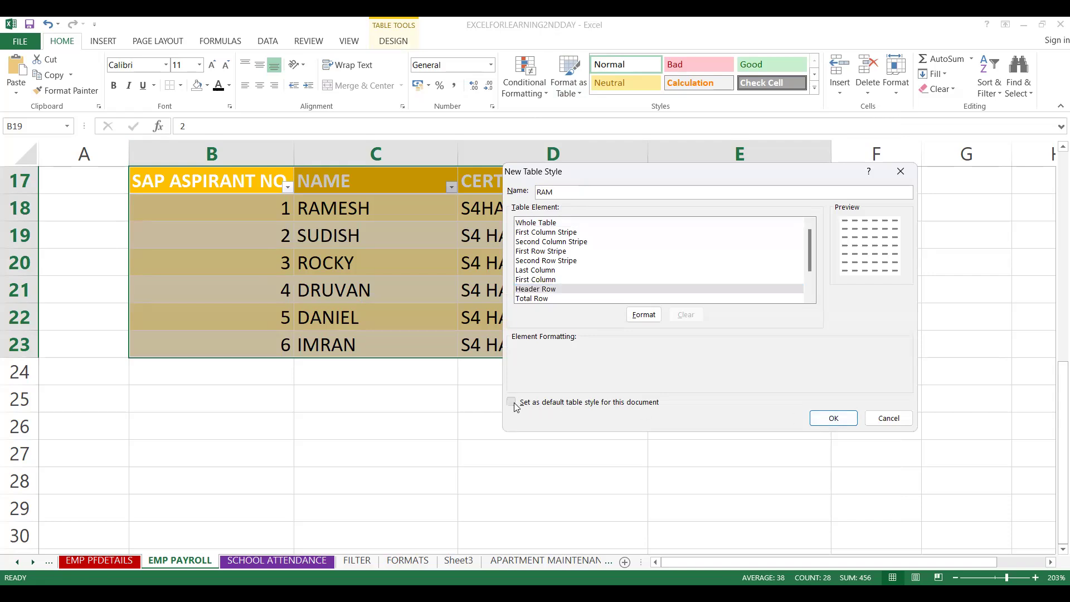
{"action": "left_click", "coordinate": [848, 419]}
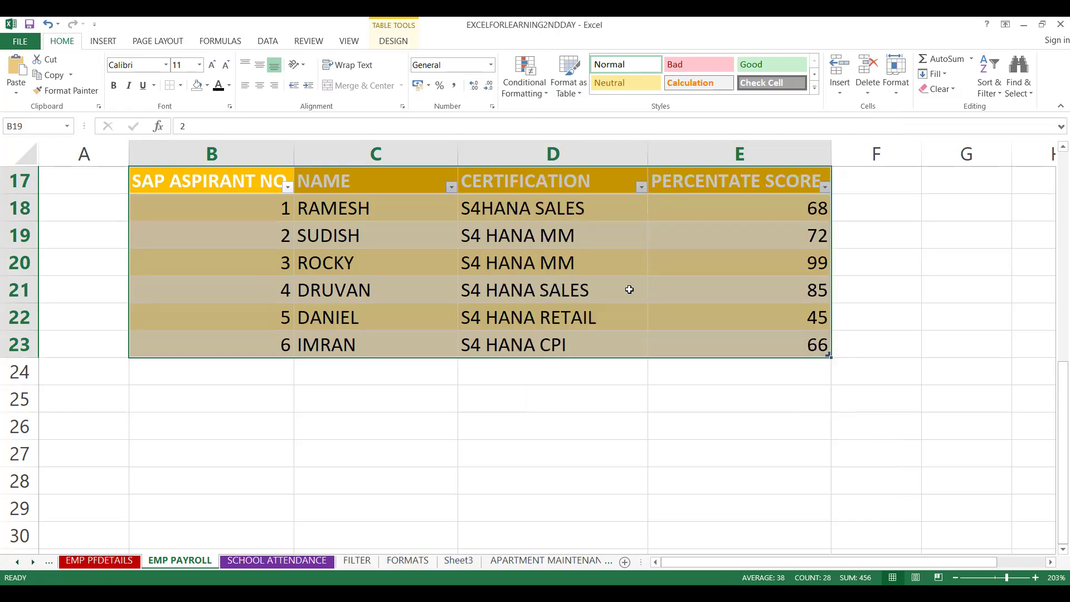
Select the aspirant table range and apply the orange Light banded table style.
{"action": "left_click", "coordinate": [628, 290]}
{"action": "left_click", "coordinate": [217, 179]}
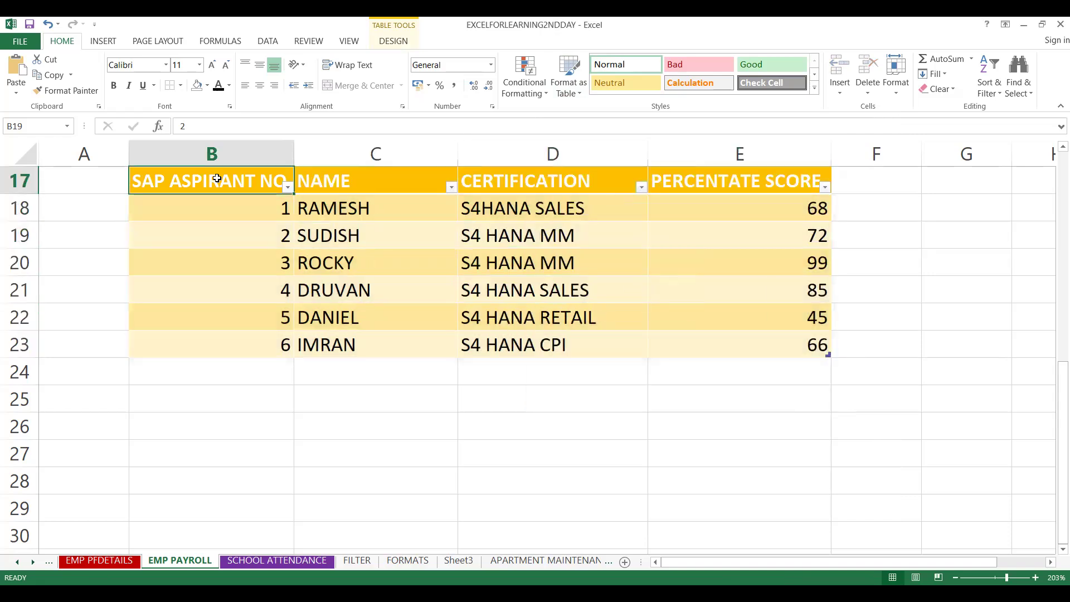
{"action": "key", "text": "shift+Down"}
{"action": "key", "text": "shift+Down"}
{"action": "key", "text": "shift+Down"}
{"action": "key", "text": "shift+Down"}
{"action": "key", "text": "shift+Down"}
{"action": "key", "text": "shift+Down"}
{"action": "key", "text": "shift+Down"}
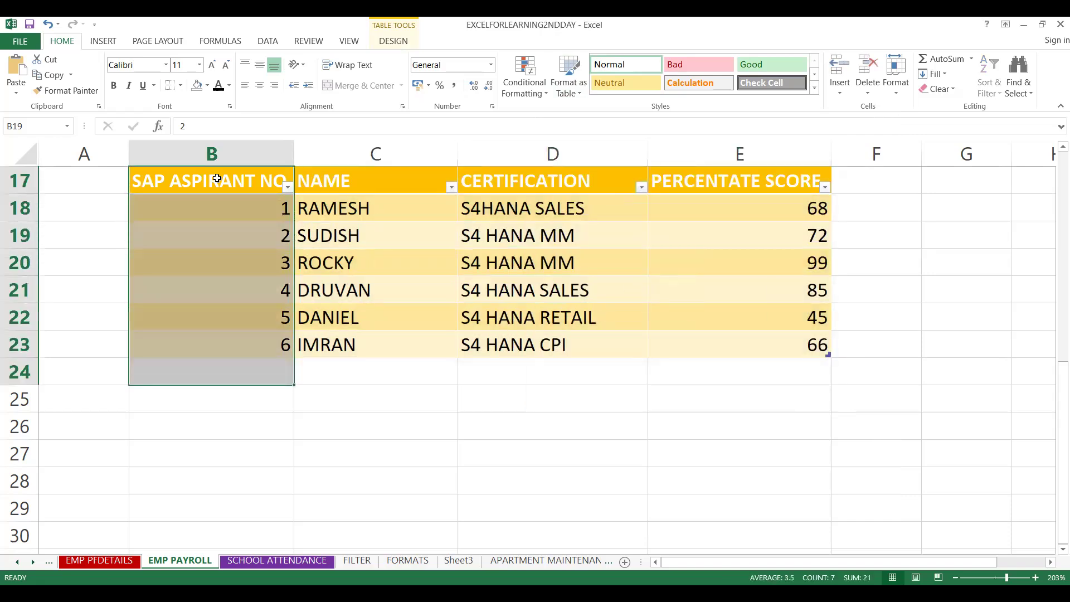
{"action": "key", "text": "shift+Right"}
{"action": "key", "text": "shift+Right"}
{"action": "key", "text": "shift+Right"}
{"action": "key", "text": "shift+Left"}
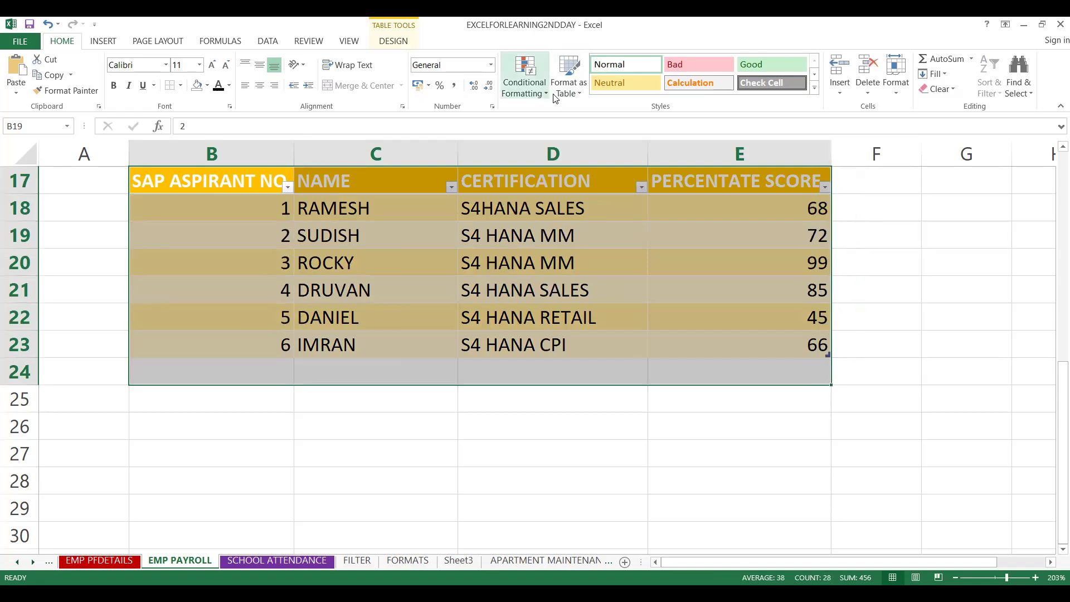
{"action": "left_click", "coordinate": [580, 100]}
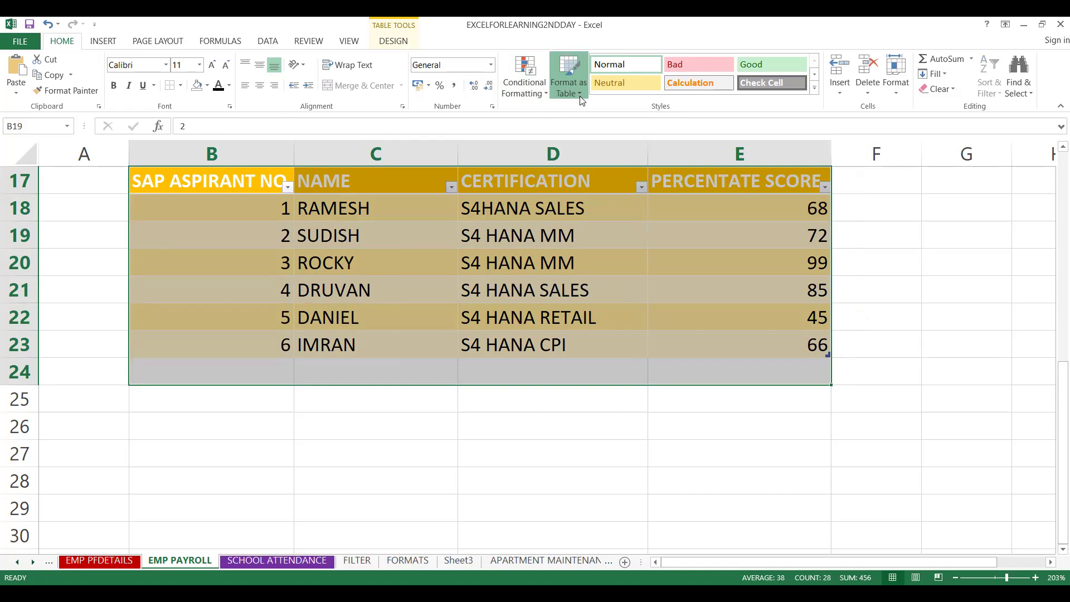
{"action": "left_click", "coordinate": [415, 370]}
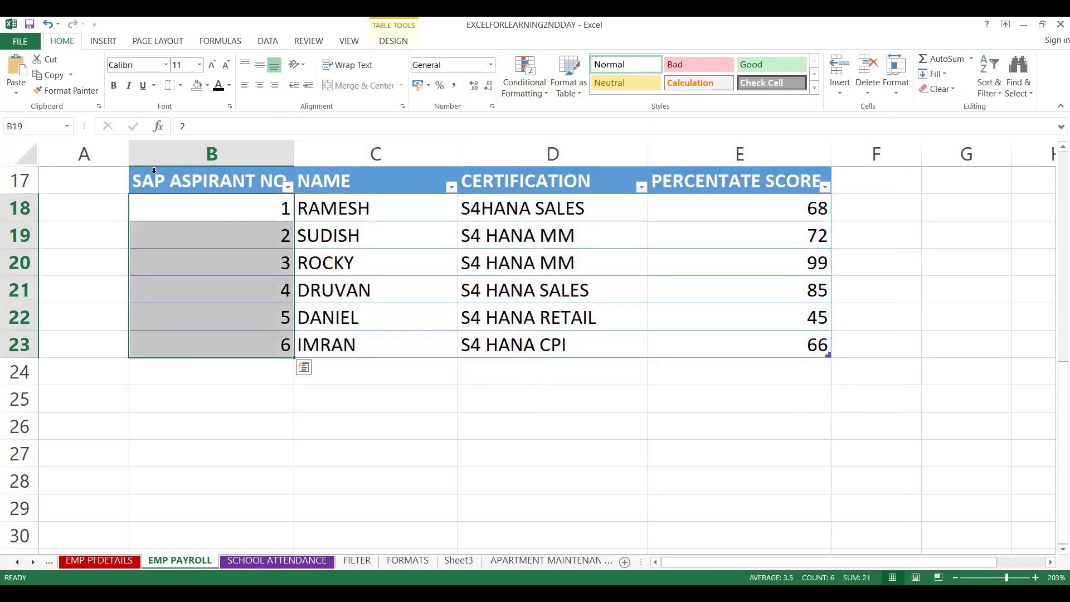
{"action": "key", "text": "shift+Right"}
{"action": "key", "text": "shift+Right"}
{"action": "key", "text": "shift+Right"}
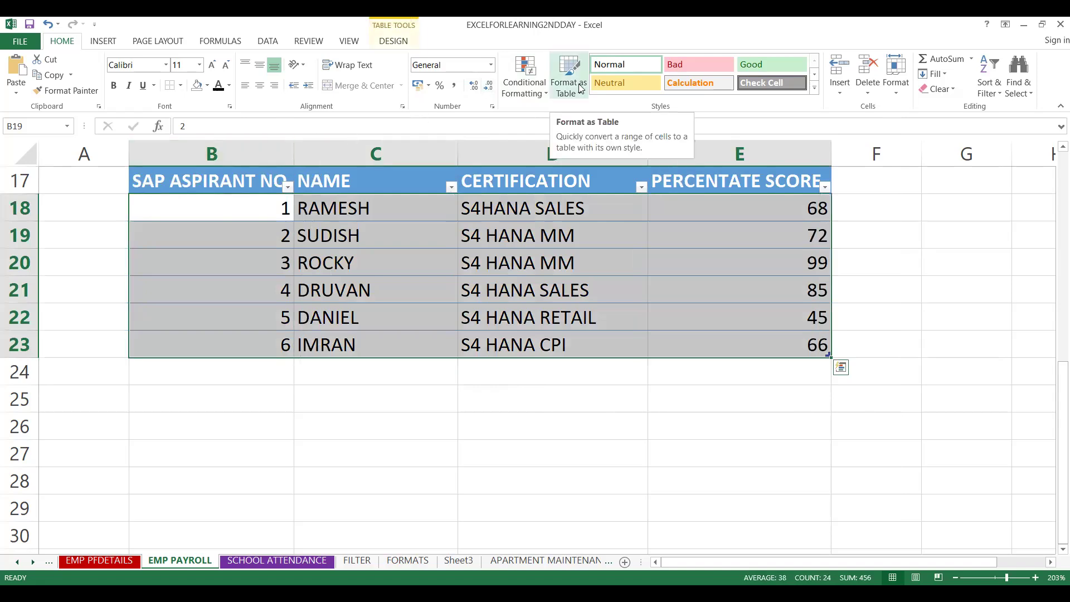
{"action": "left_click", "coordinate": [581, 88]}
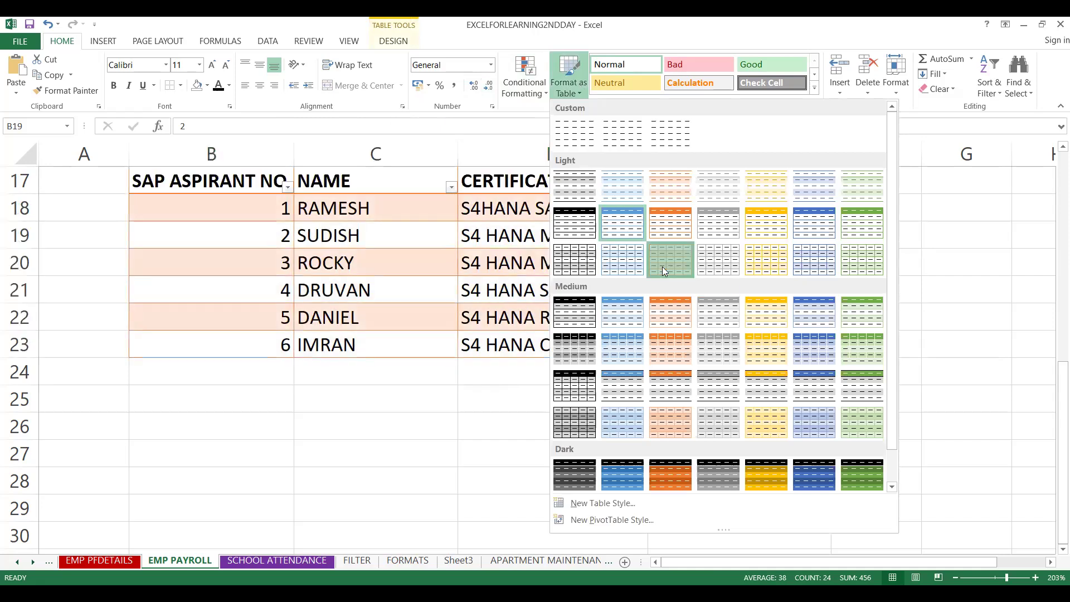
{"action": "left_click", "coordinate": [662, 267]}
Reselect the whole aspirant table from header B17 across to column E.
{"action": "left_click", "coordinate": [530, 257]}
{"action": "left_click", "coordinate": [196, 180]}
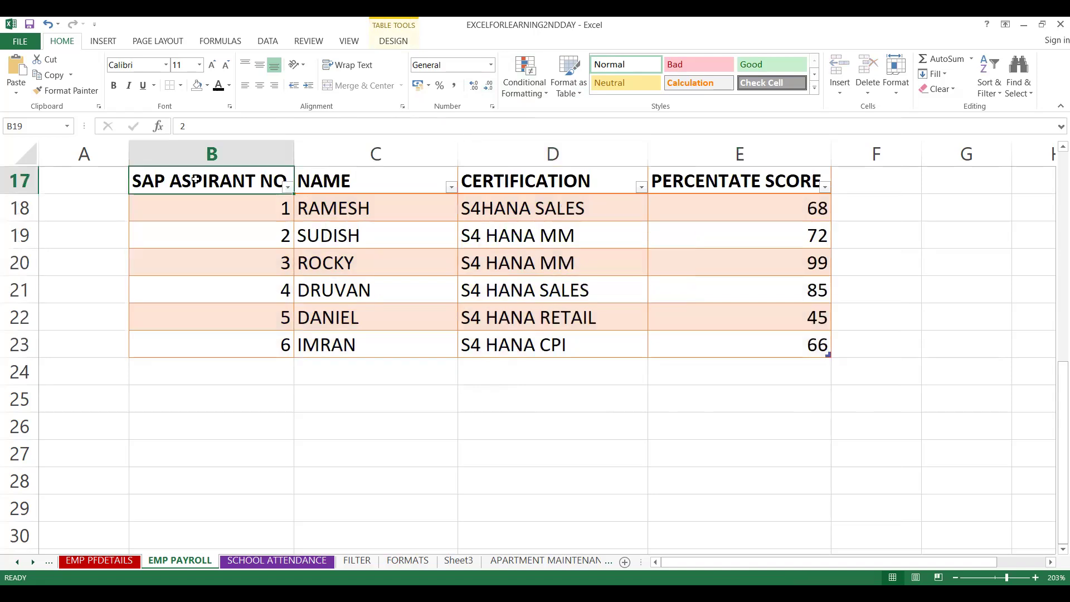
{"action": "key", "text": "shift+Down"}
{"action": "key", "text": "shift+Down"}
{"action": "key", "text": "shift+Down"}
{"action": "key", "text": "shift+Down"}
{"action": "key", "text": "shift+Down"}
{"action": "key", "text": "shift+Down"}
{"action": "key", "text": "shift+Down"}
{"action": "key", "text": "shift+Right"}
{"action": "key", "text": "shift+Right"}
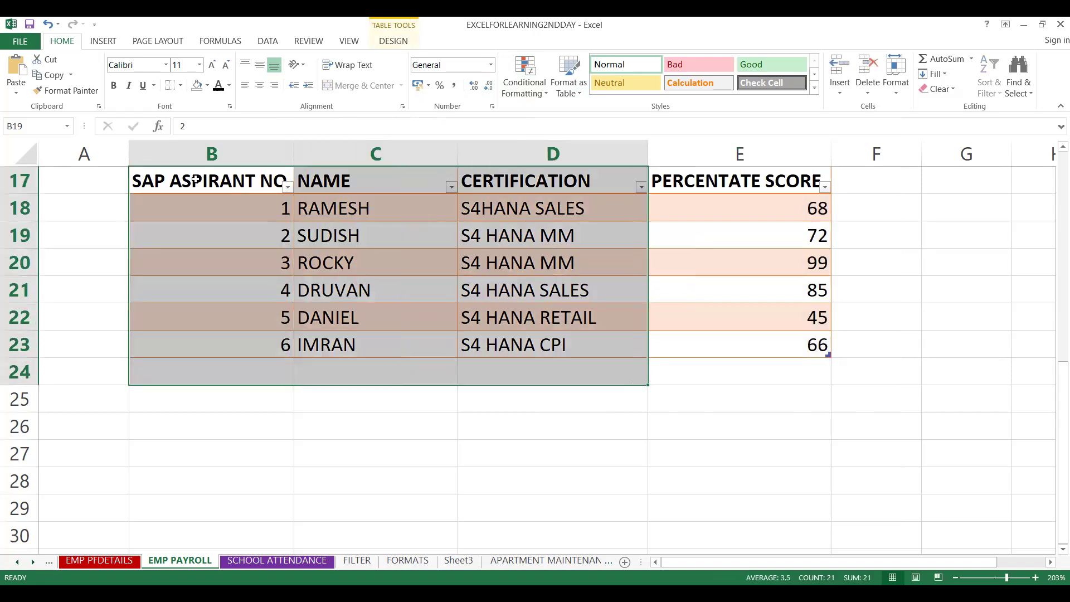
{"action": "key", "text": "shift+Up"}
{"action": "key", "text": "shift+Right"}
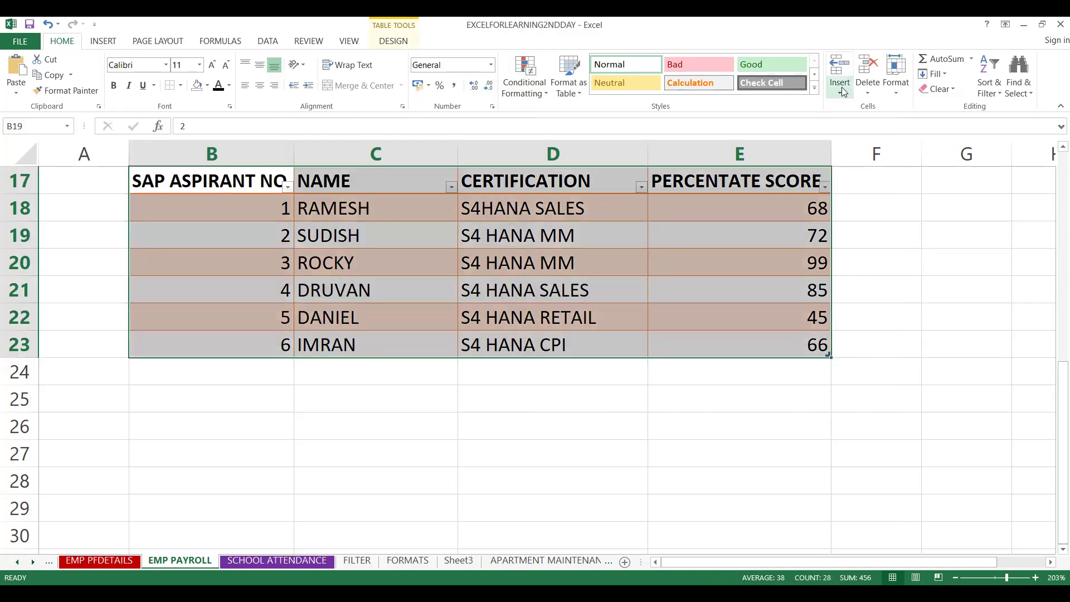
Browse the full Cell Styles gallery, close it unused, and show the table styles.
{"action": "left_click", "coordinate": [815, 74]}
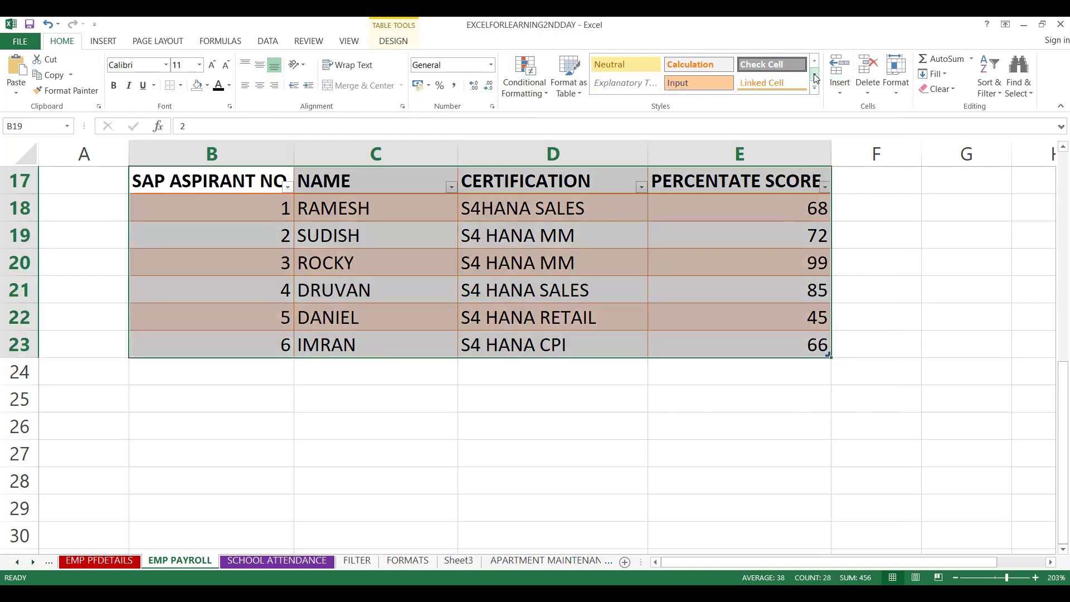
{"action": "left_click", "coordinate": [814, 88]}
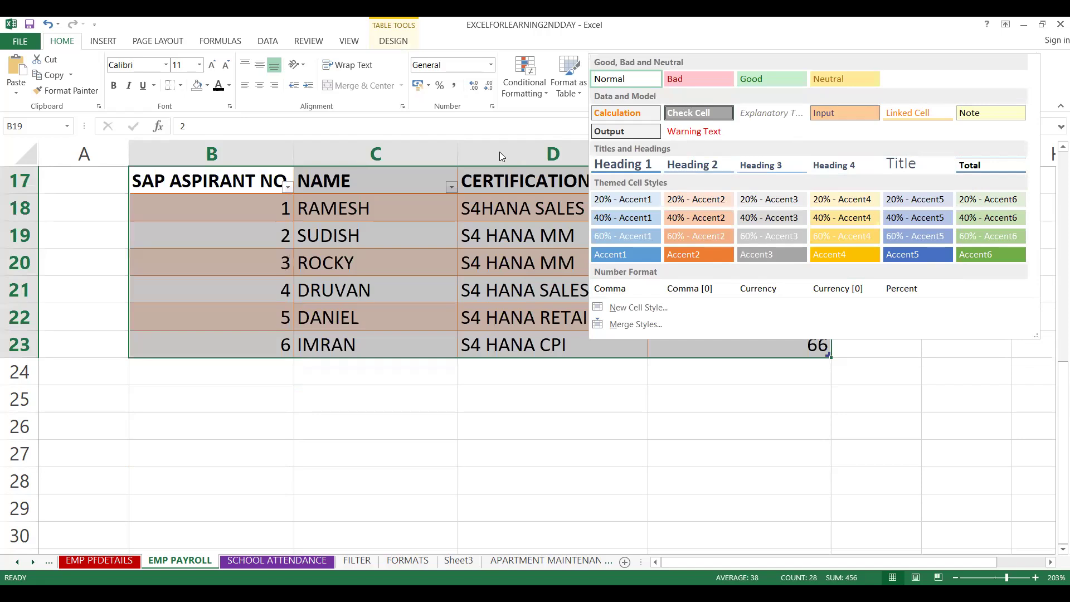
{"action": "key", "text": "Escape"}
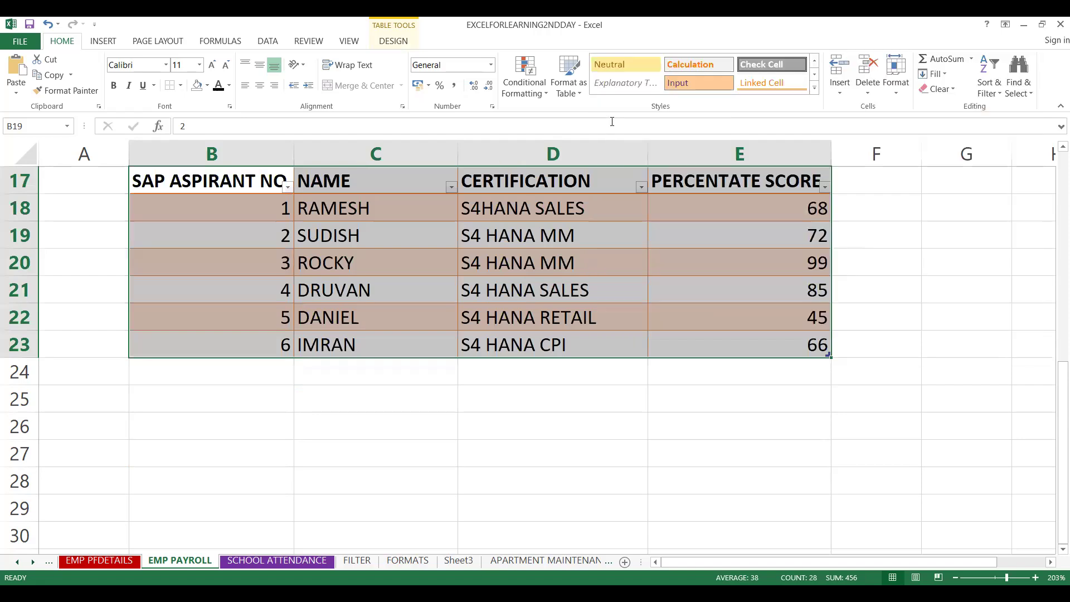
{"action": "left_click", "coordinate": [580, 94]}
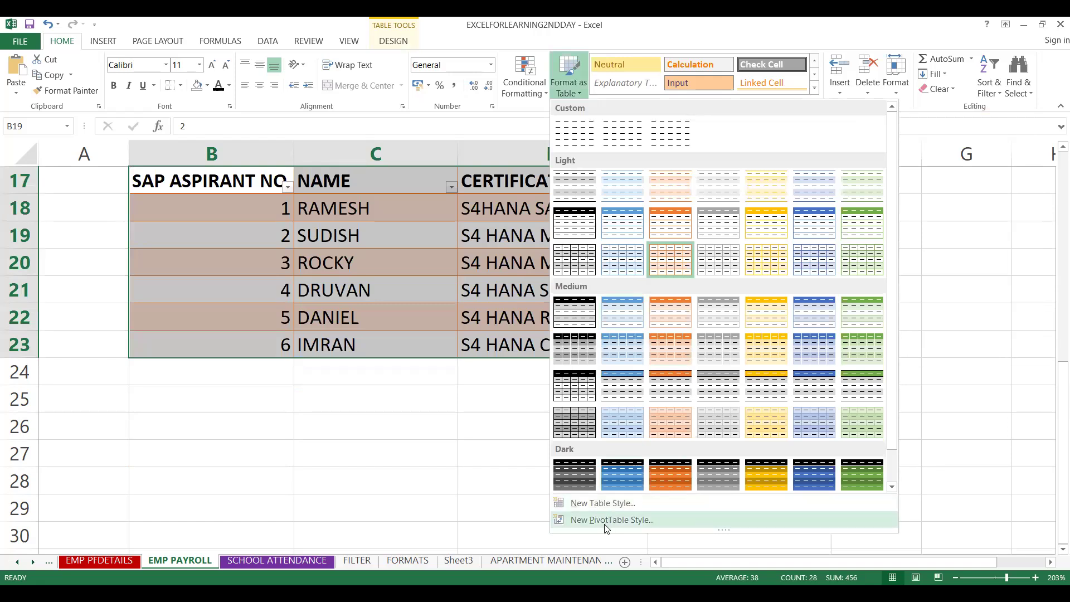
Create a new PivotTable style under its default name, then expand the Cell Styles gallery.
{"action": "left_click", "coordinate": [606, 521]}
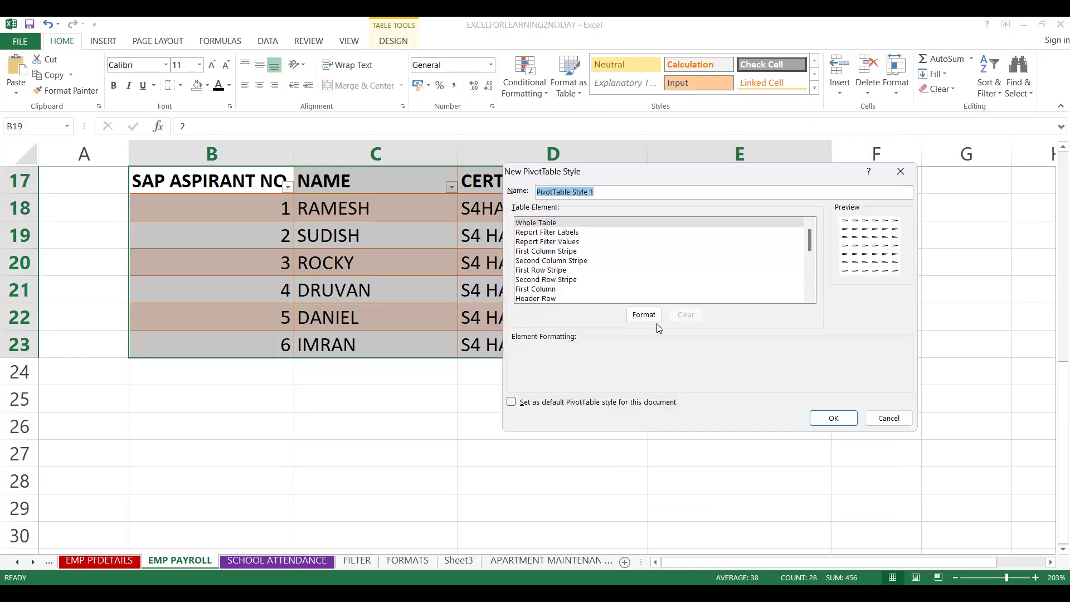
{"action": "left_click", "coordinate": [834, 418]}
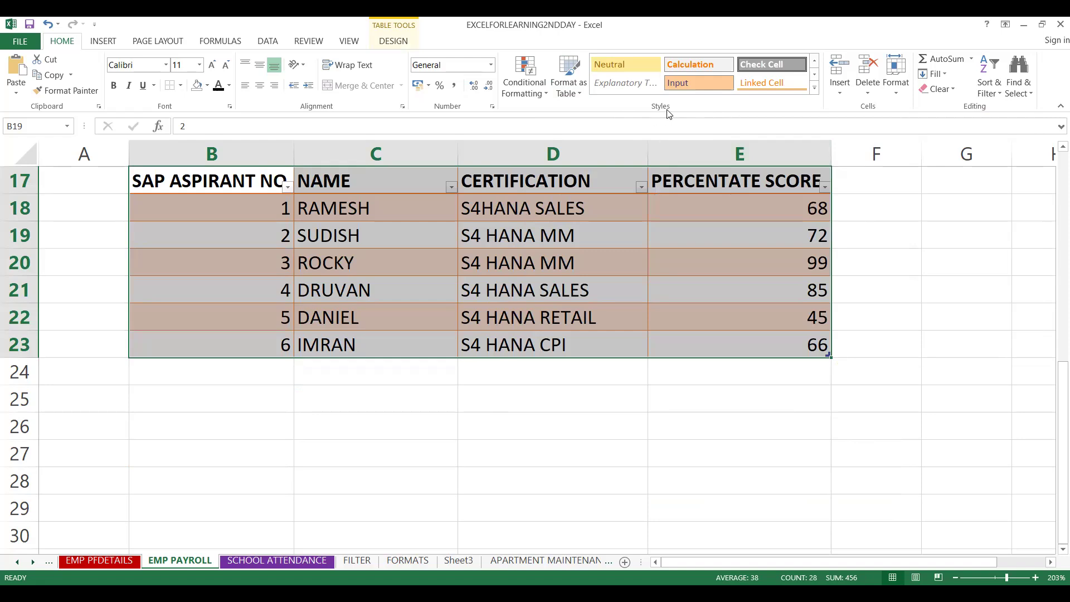
{"action": "left_click", "coordinate": [814, 90]}
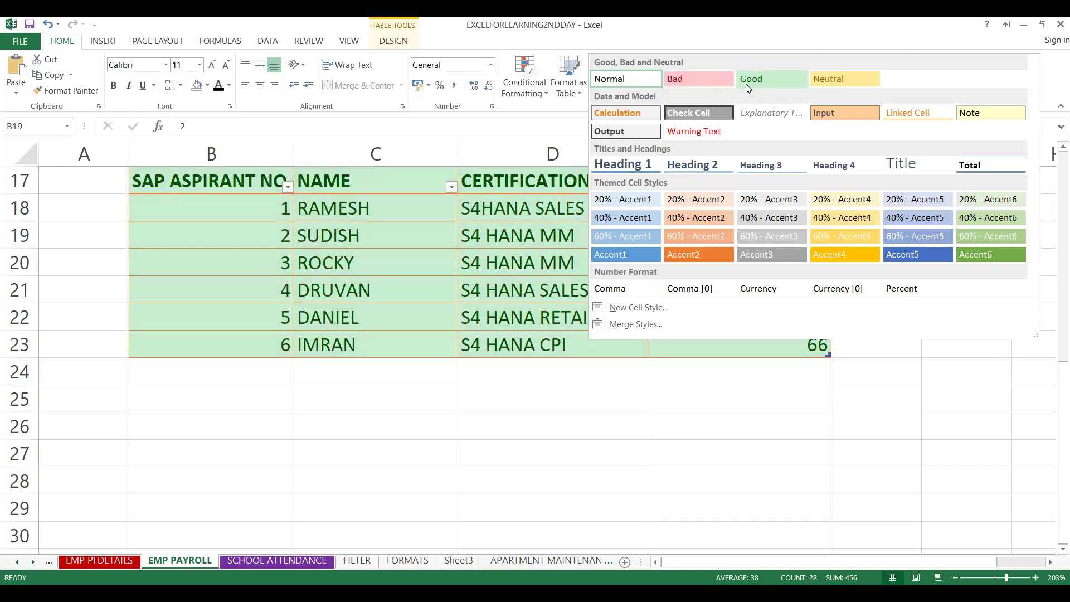
Apply the Bad cell style to rows 20–22 (B20:E22).
{"action": "left_click", "coordinate": [203, 269]}
{"action": "key", "text": "shift+Down"}
{"action": "key", "text": "shift+Down"}
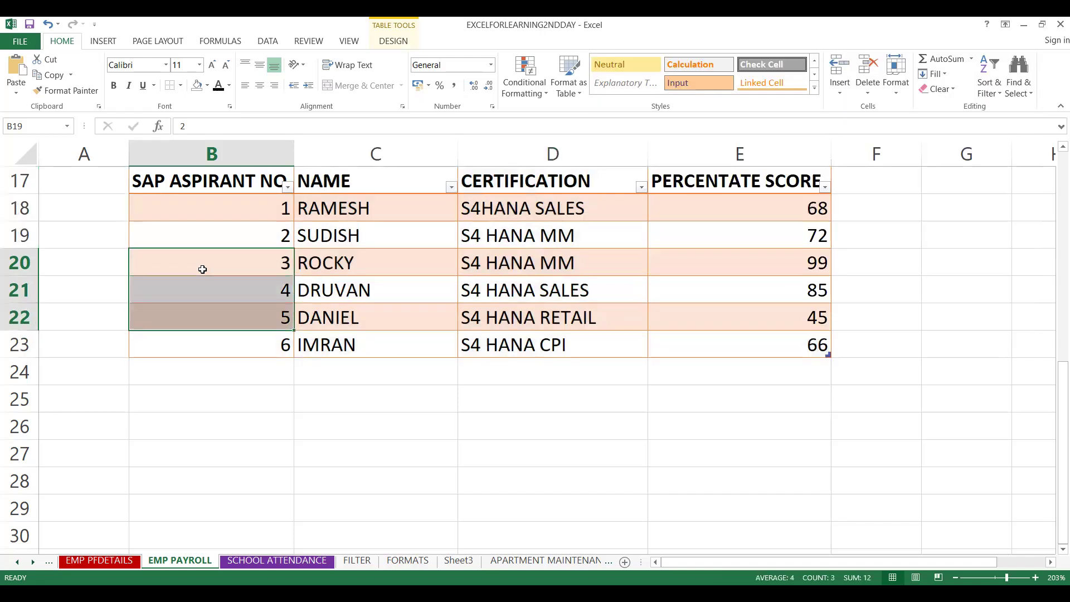
{"action": "key", "text": "shift+Right"}
{"action": "key", "text": "shift+Right"}
{"action": "key", "text": "shift+Right"}
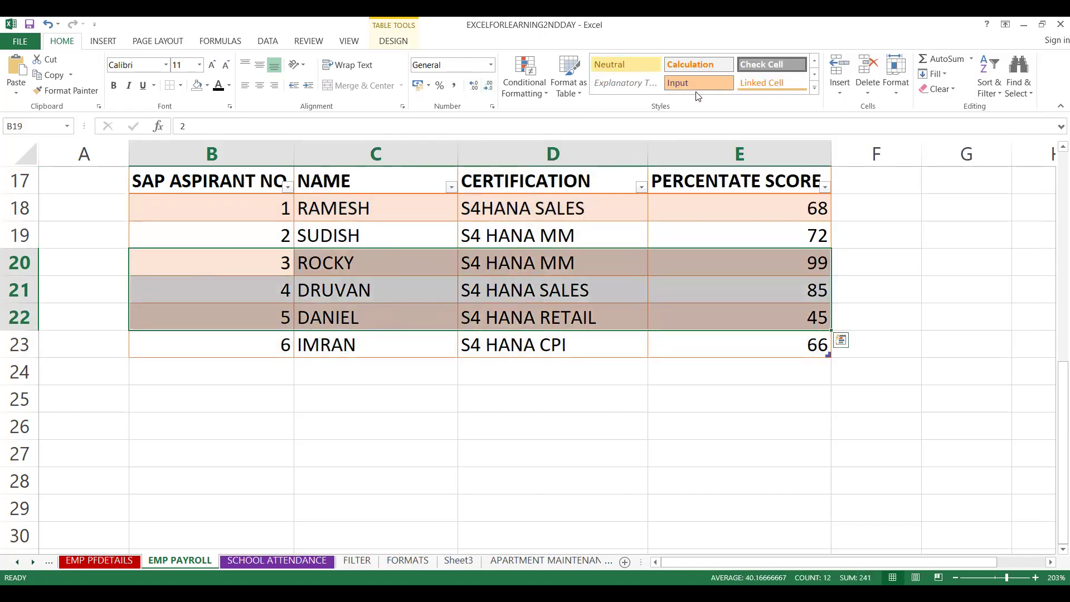
{"action": "left_click", "coordinate": [815, 91]}
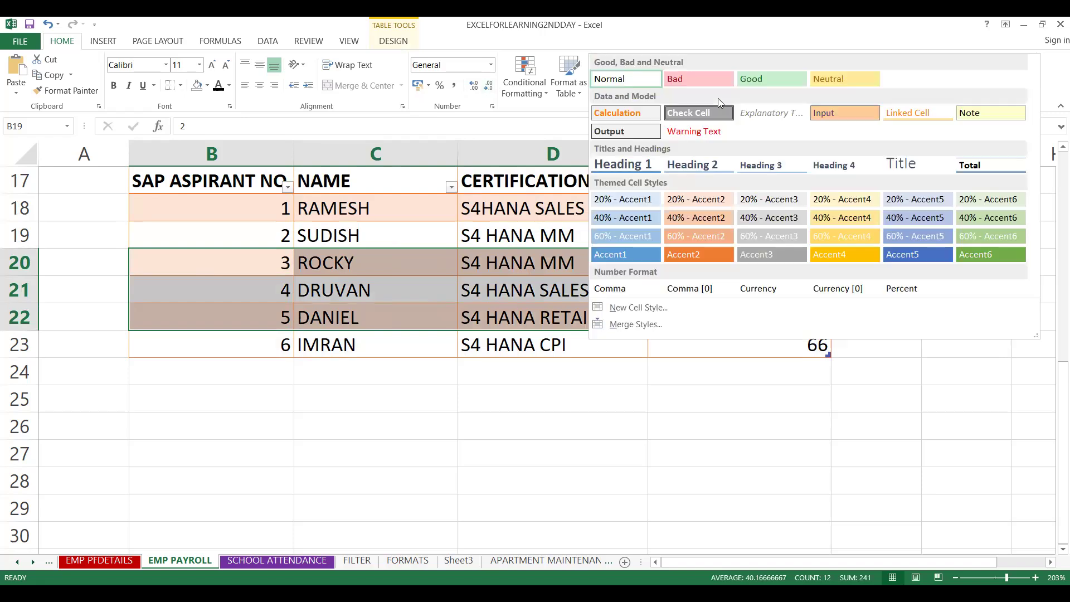
{"action": "left_click", "coordinate": [706, 86]}
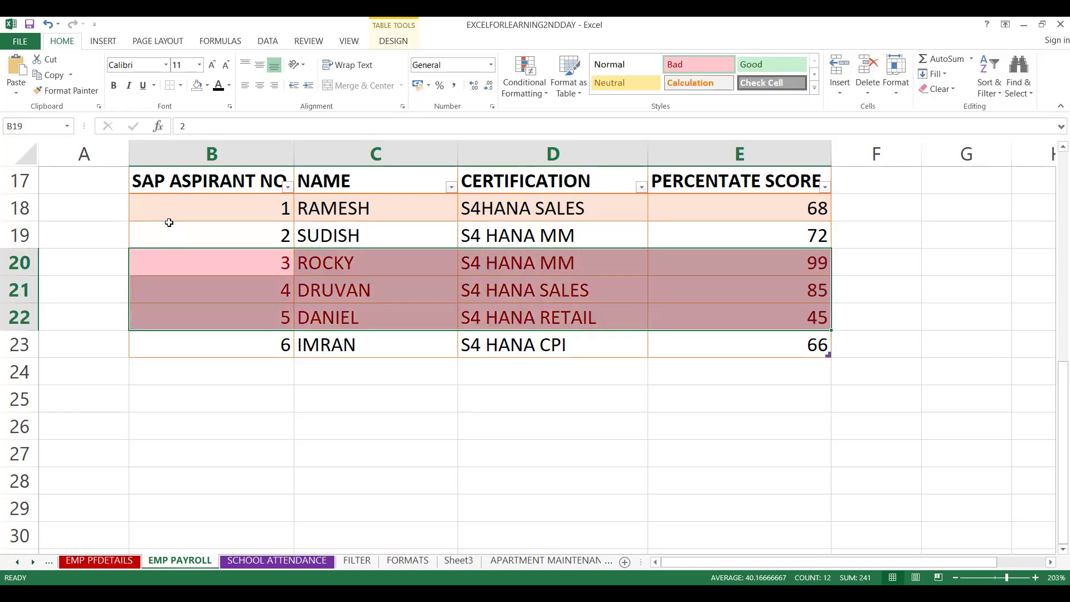
Apply the Good cell style to rows 18–19 (B18:E19).
{"action": "left_click", "coordinate": [167, 216]}
{"action": "key", "text": "shift+Down"}
{"action": "key", "text": "shift+Right"}
{"action": "key", "text": "shift+Right"}
{"action": "key", "text": "shift+Right"}
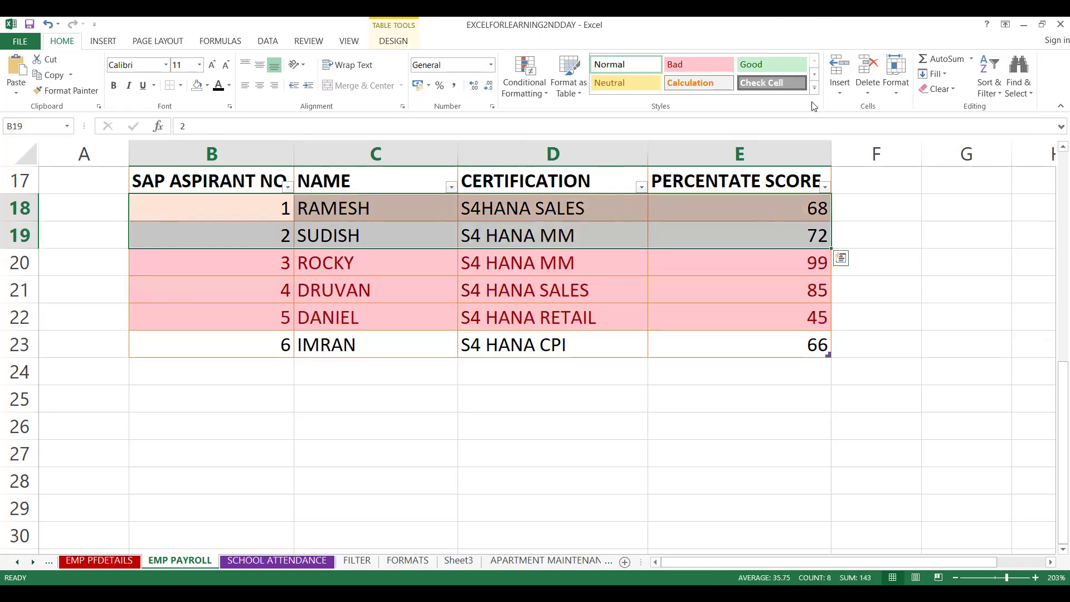
{"action": "left_click", "coordinate": [781, 68]}
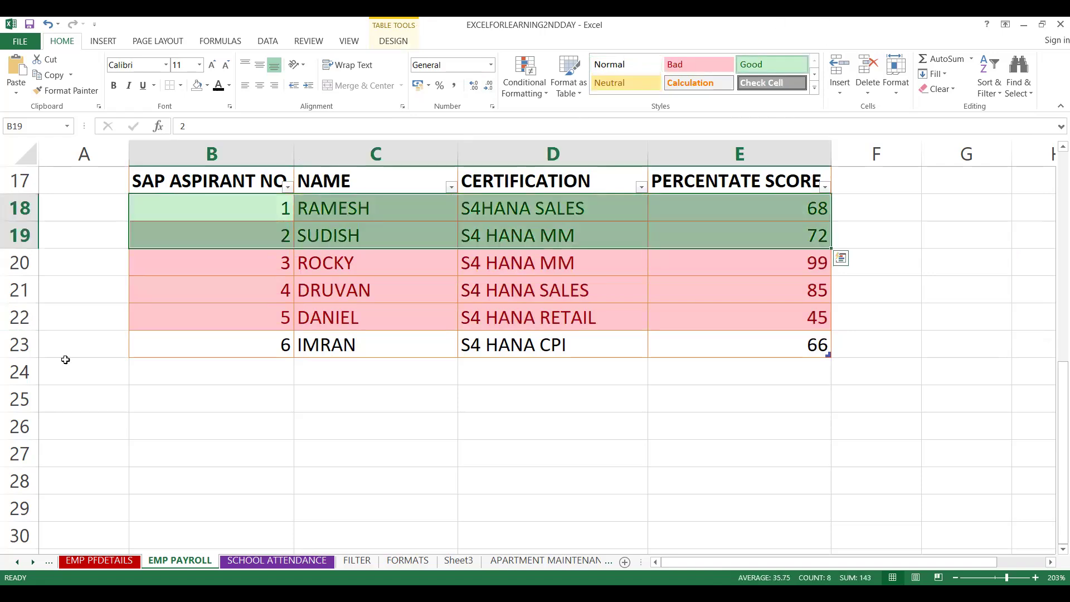
Apply the Bad cell style to cell D23.
{"action": "key", "text": "ctrl+a"}
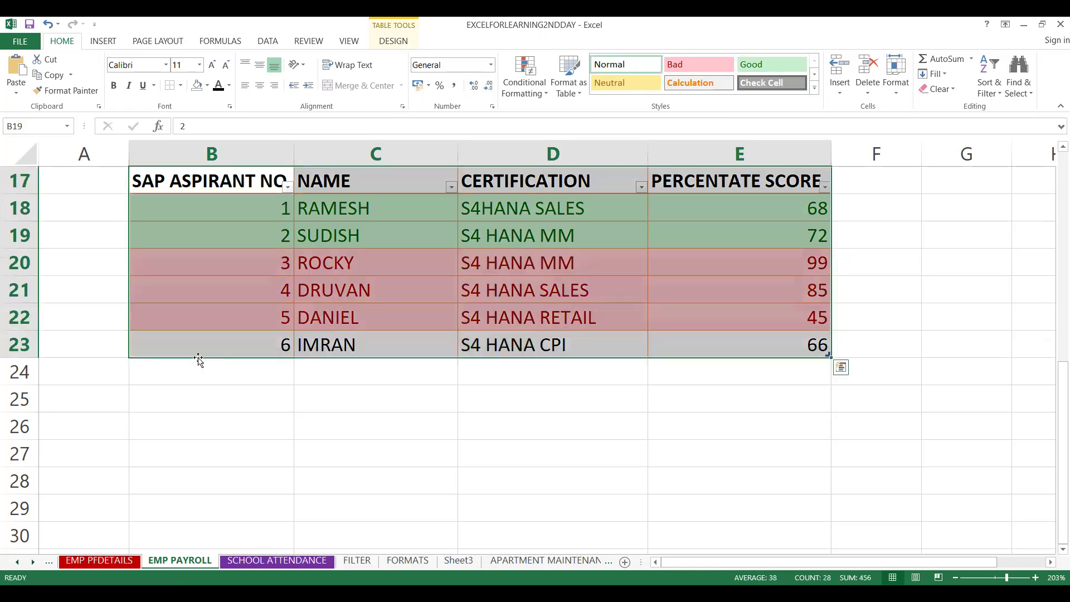
{"action": "left_click", "coordinate": [487, 346]}
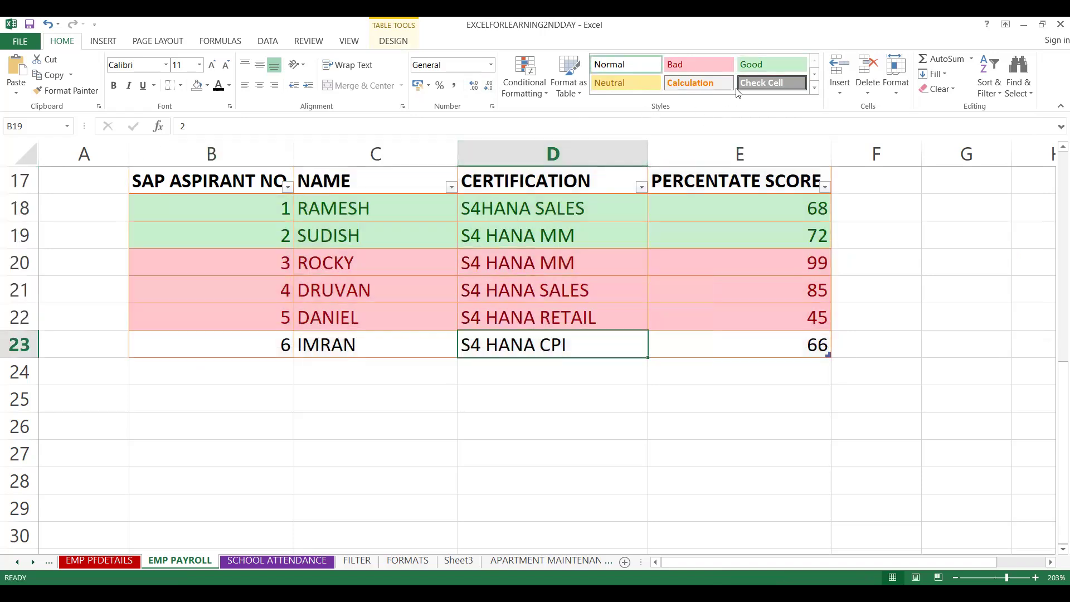
{"action": "left_click", "coordinate": [815, 90]}
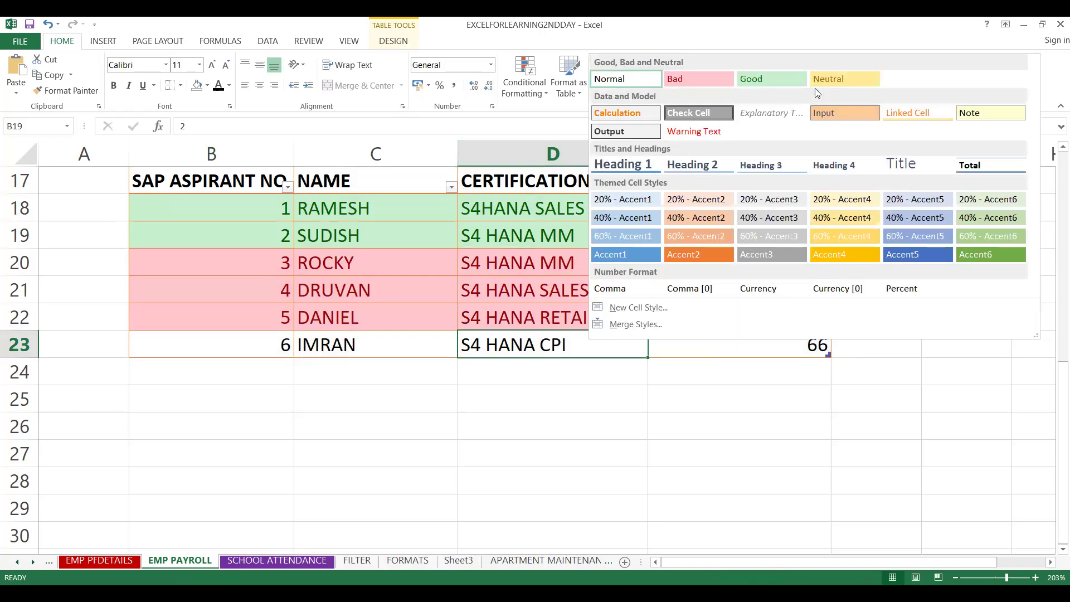
{"action": "left_click", "coordinate": [678, 75]}
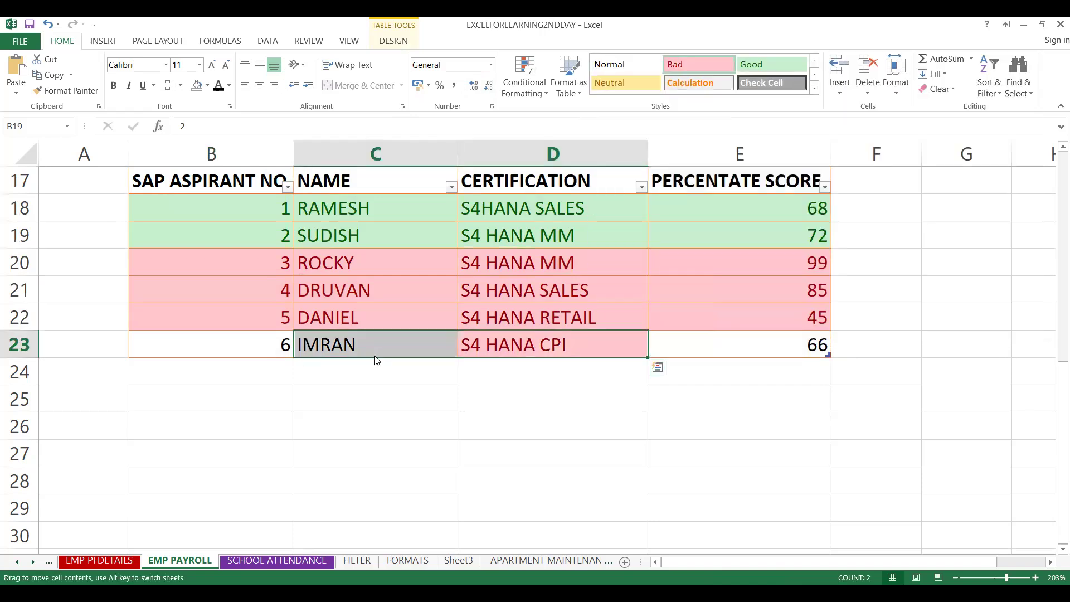
{"action": "left_click", "coordinate": [742, 361]}
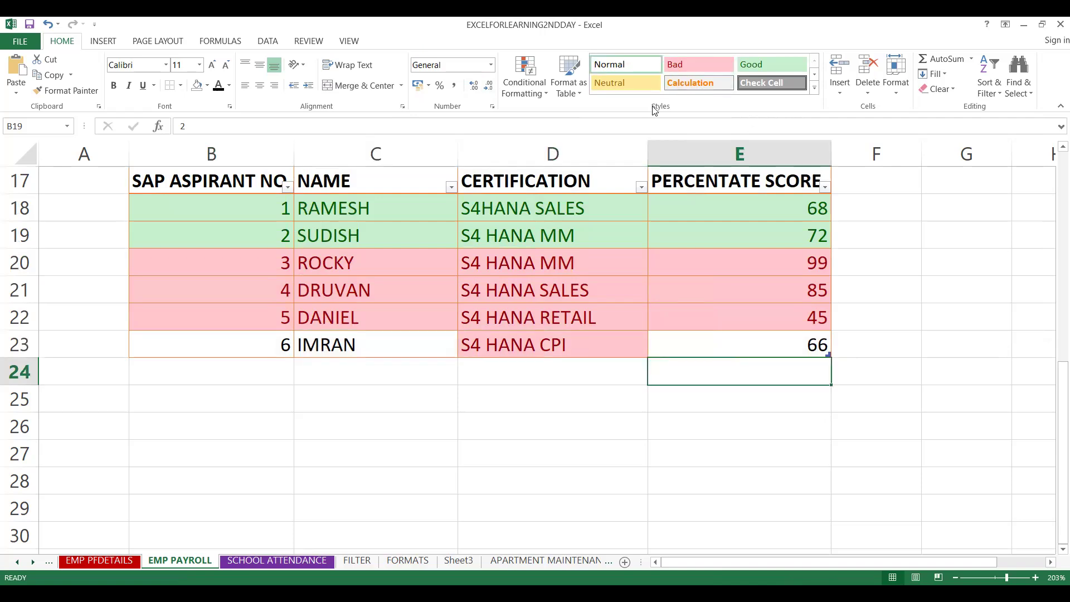
Select the table body B18:E23 and apply the Neutral, then Check Cell, cell style.
{"action": "left_click", "coordinate": [475, 239]}
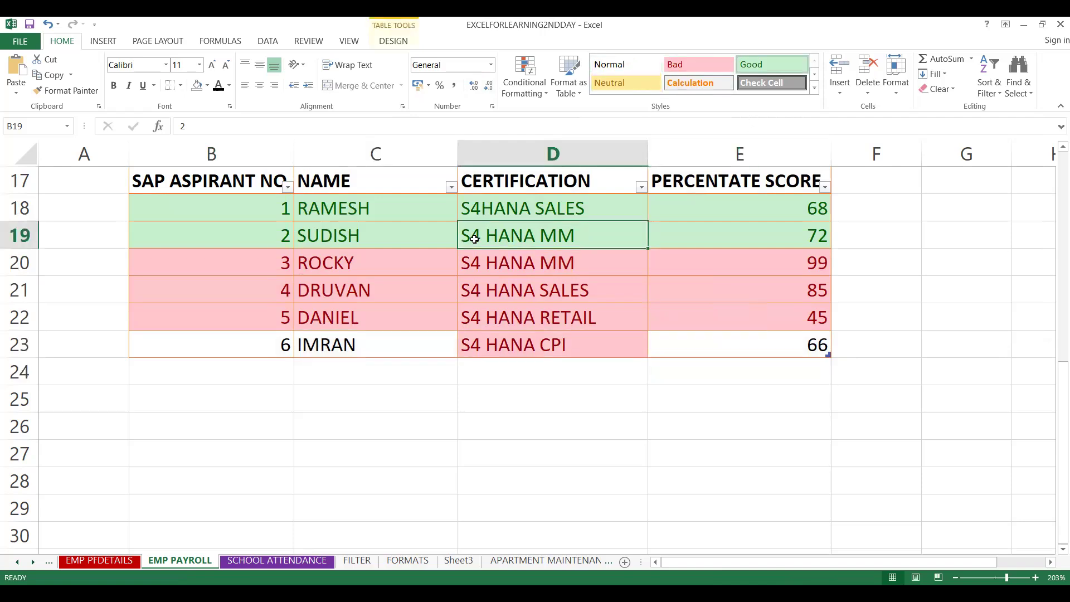
{"action": "key", "text": "ctrl+a"}
{"action": "left_click", "coordinate": [618, 81]}
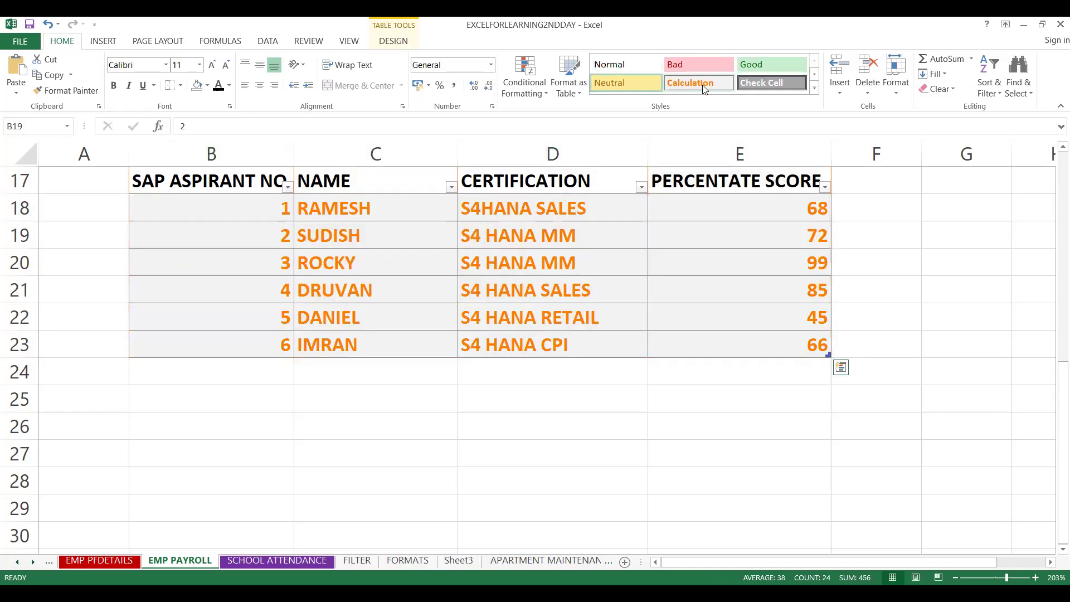
{"action": "left_click", "coordinate": [769, 83]}
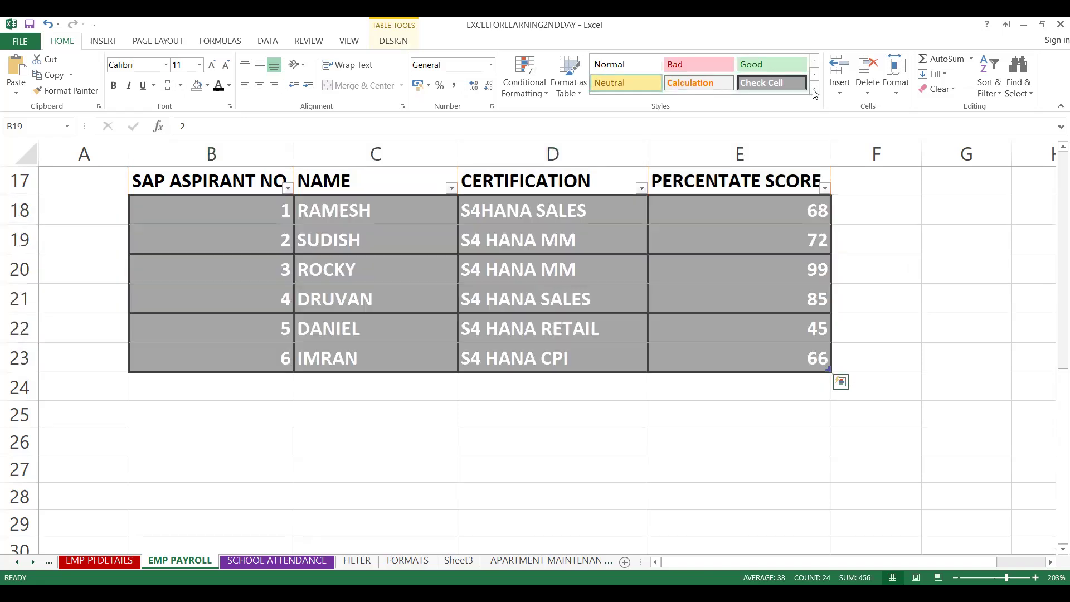
{"action": "left_click", "coordinate": [815, 90]}
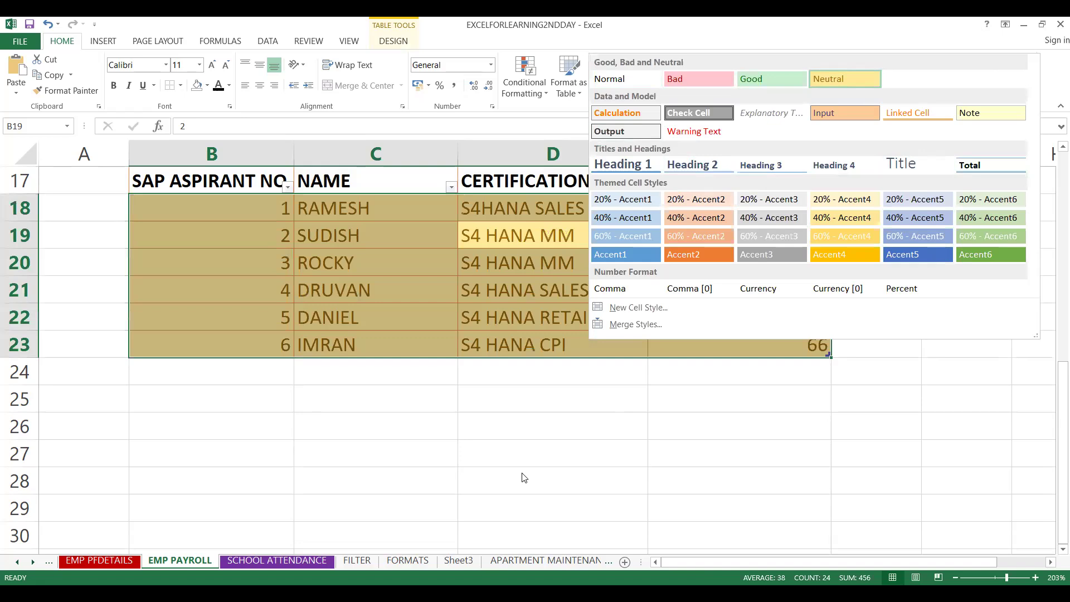
{"action": "left_click", "coordinate": [521, 470]}
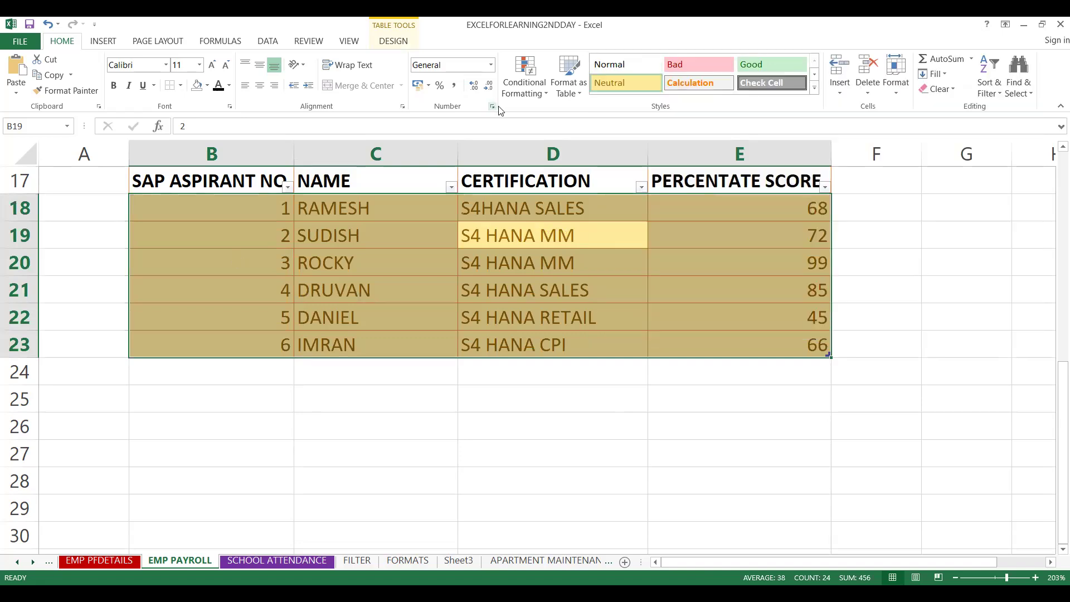
Reset the aspirant table cells to the Normal cell style.
{"action": "left_click", "coordinate": [584, 96]}
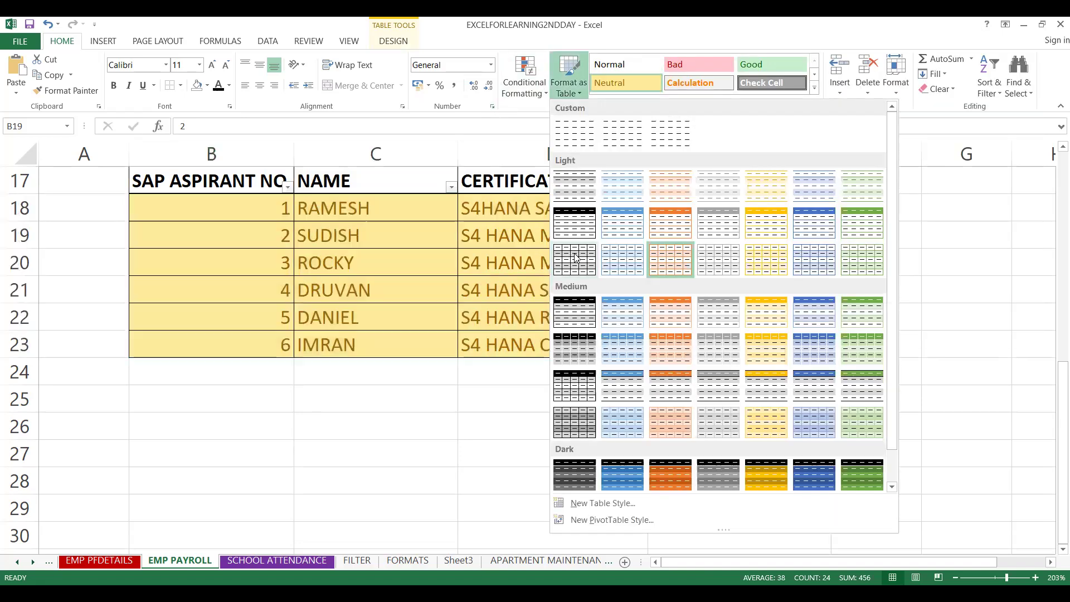
{"action": "left_click", "coordinate": [574, 253]}
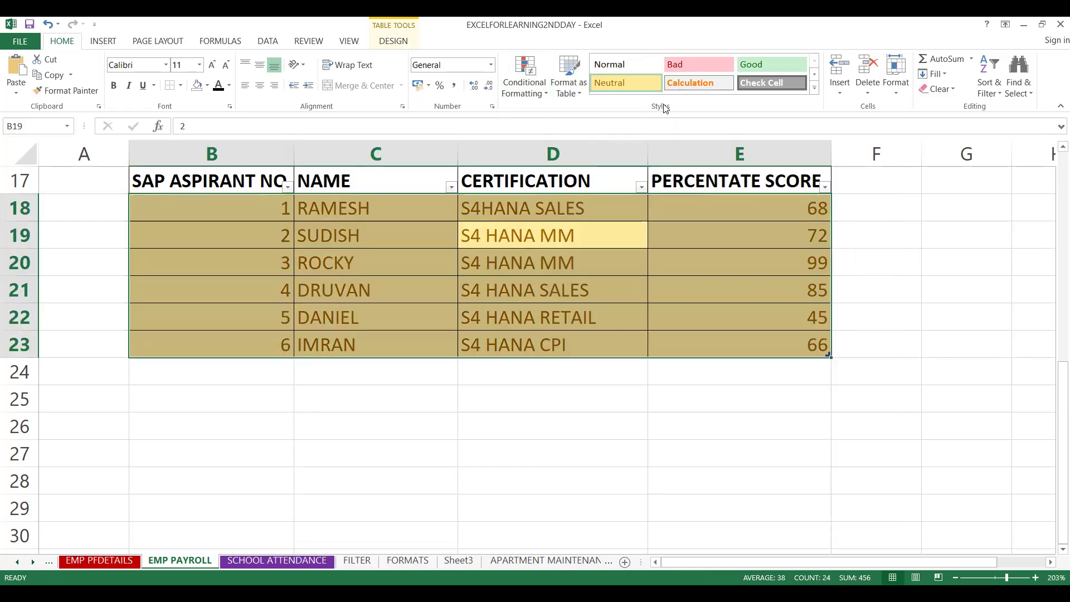
{"action": "left_click", "coordinate": [624, 68]}
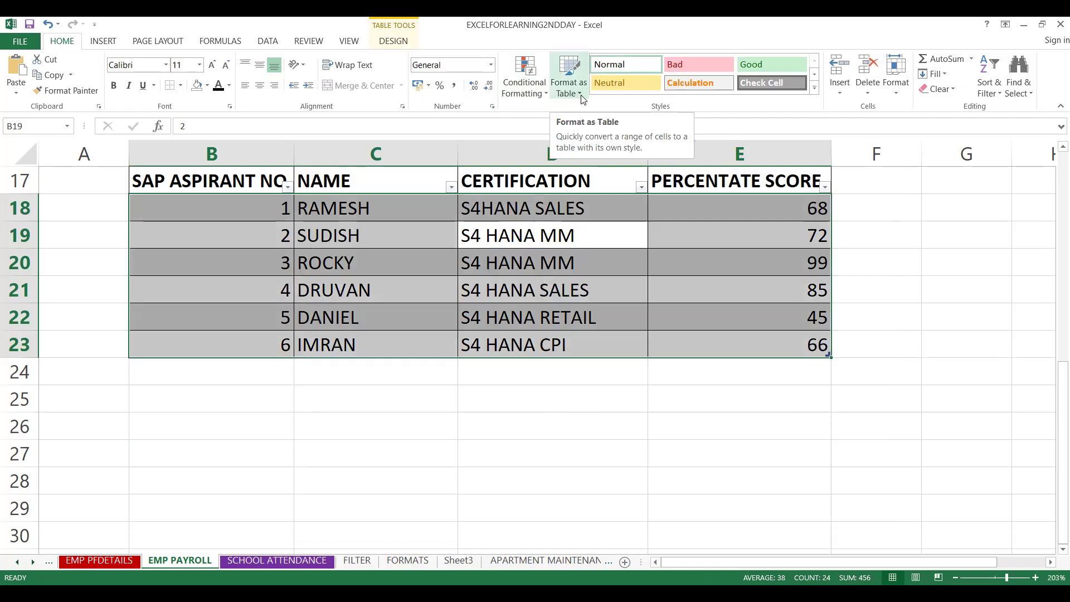
Format the aspirant table with a medium blue banded table style.
{"action": "left_click", "coordinate": [583, 99]}
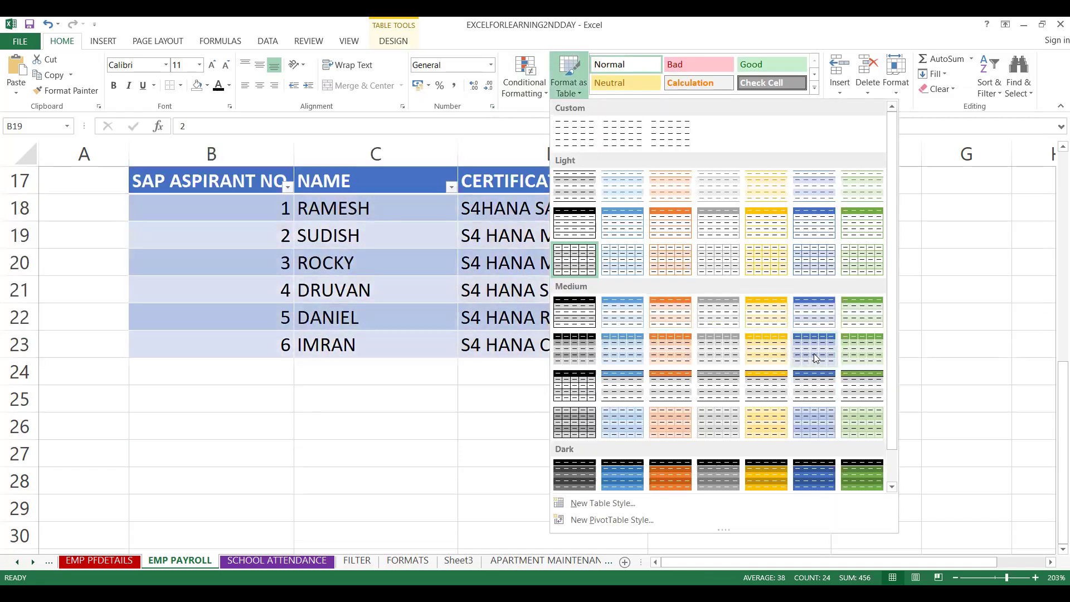
{"action": "left_click", "coordinate": [814, 353]}
{"action": "left_click", "coordinate": [442, 423]}
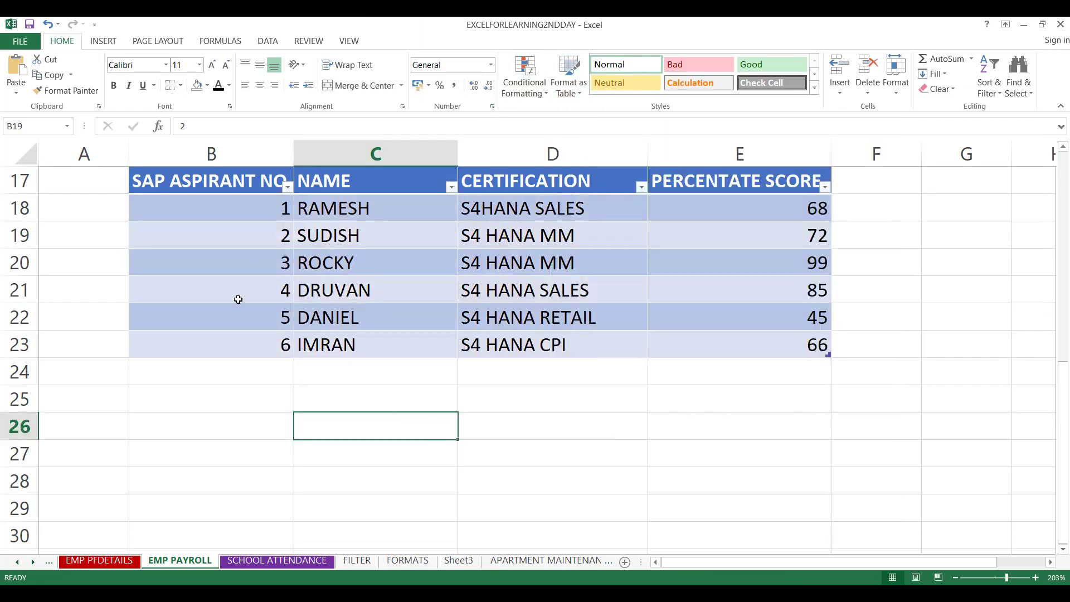
{"action": "left_click", "coordinate": [881, 186]}
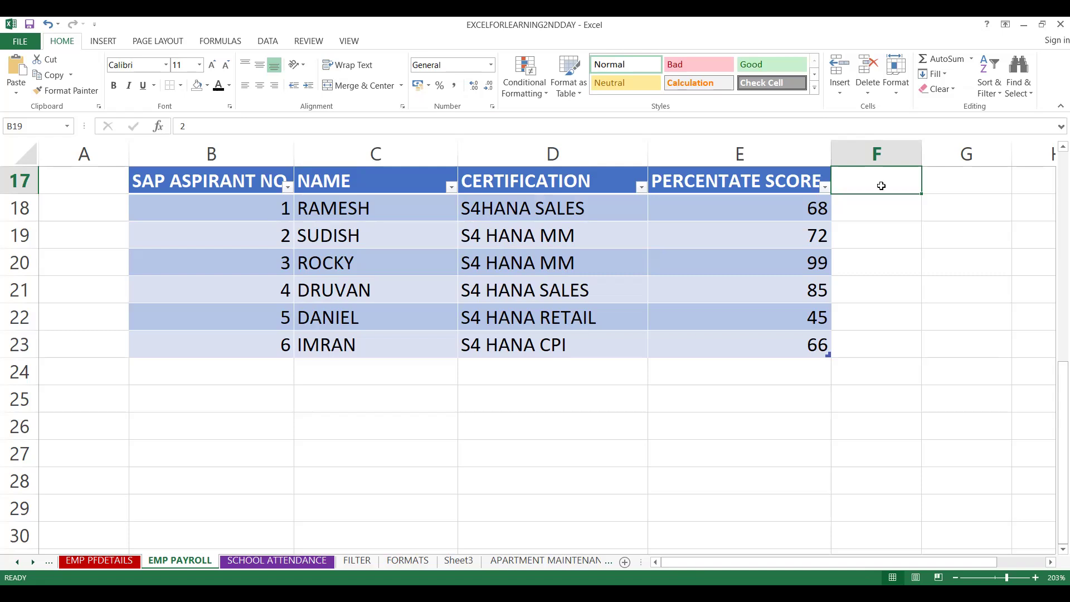
Add a MARKS header in F17, extending the table by one column.
{"action": "type", "text": "MARKS"}
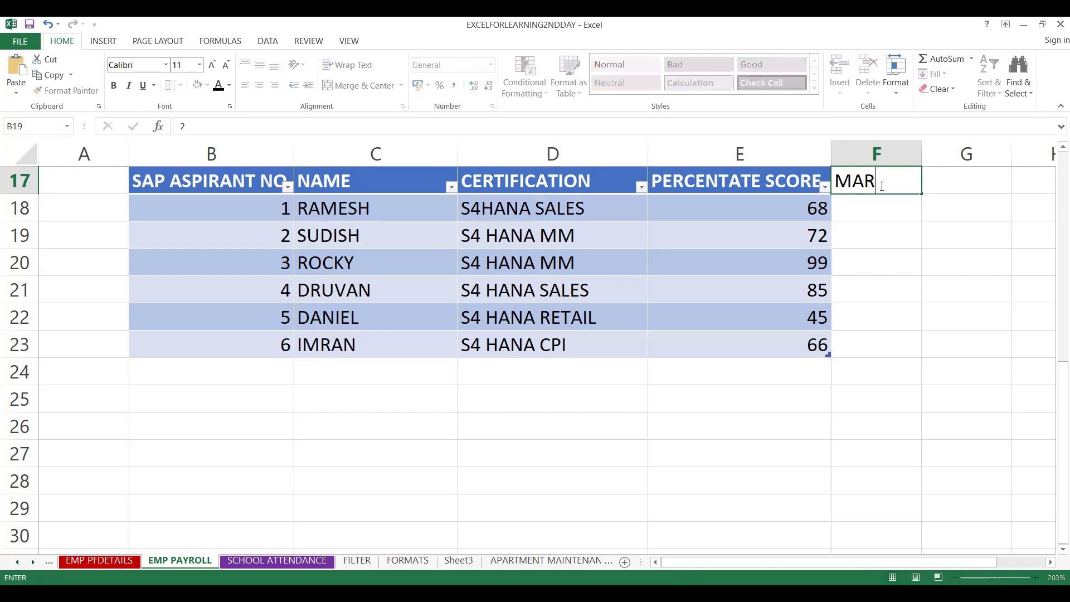
{"action": "left_click", "coordinate": [748, 238]}
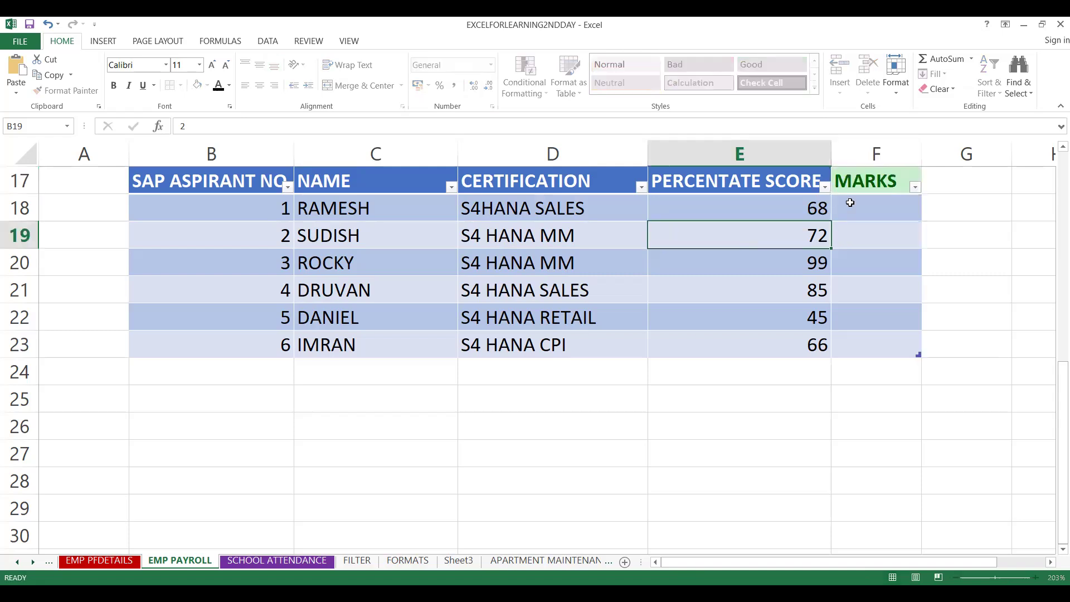
{"action": "left_click", "coordinate": [894, 210]}
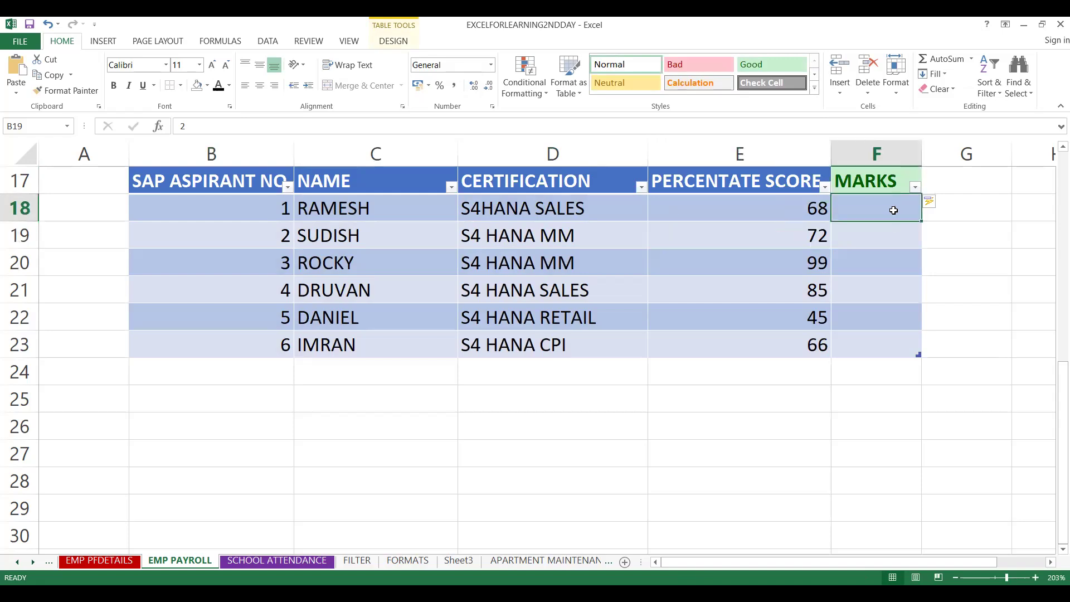
Enter the marks 70, 80, 50, 44, 33 and 22 down F18:F23.
{"action": "type", "text": "70"}
{"action": "key", "text": "Return"}
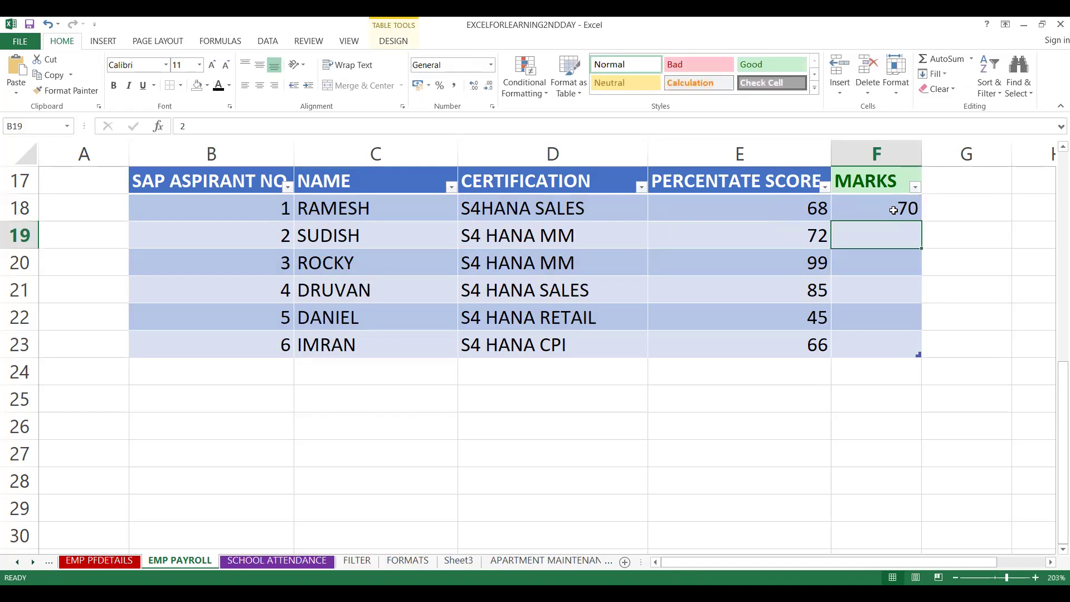
{"action": "type", "text": "80"}
{"action": "key", "text": "Return"}
{"action": "type", "text": "50"}
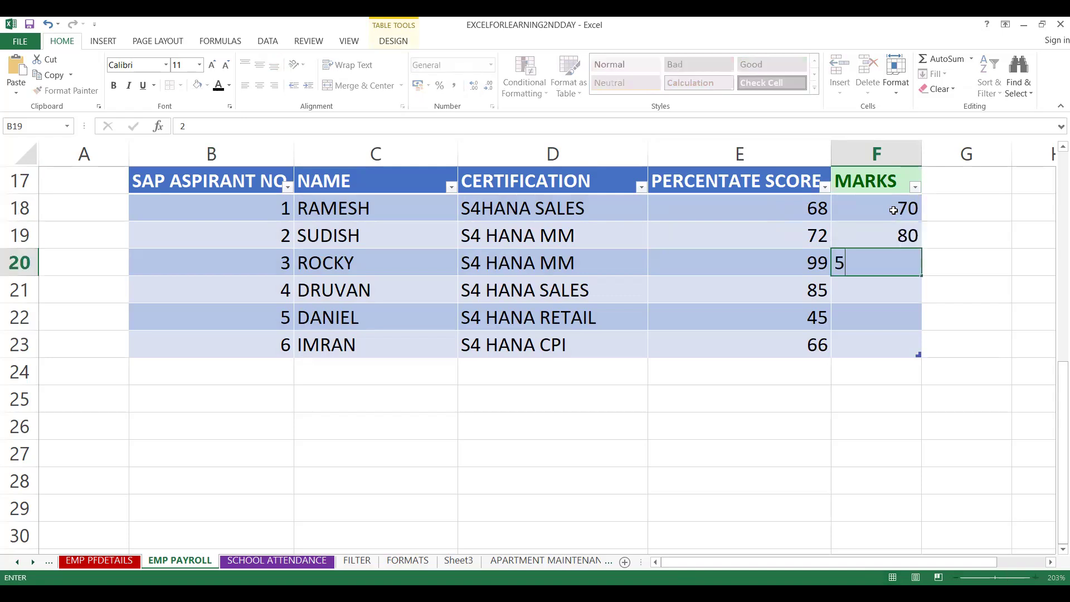
{"action": "key", "text": "Return"}
{"action": "type", "text": "44"}
{"action": "key", "text": "Return"}
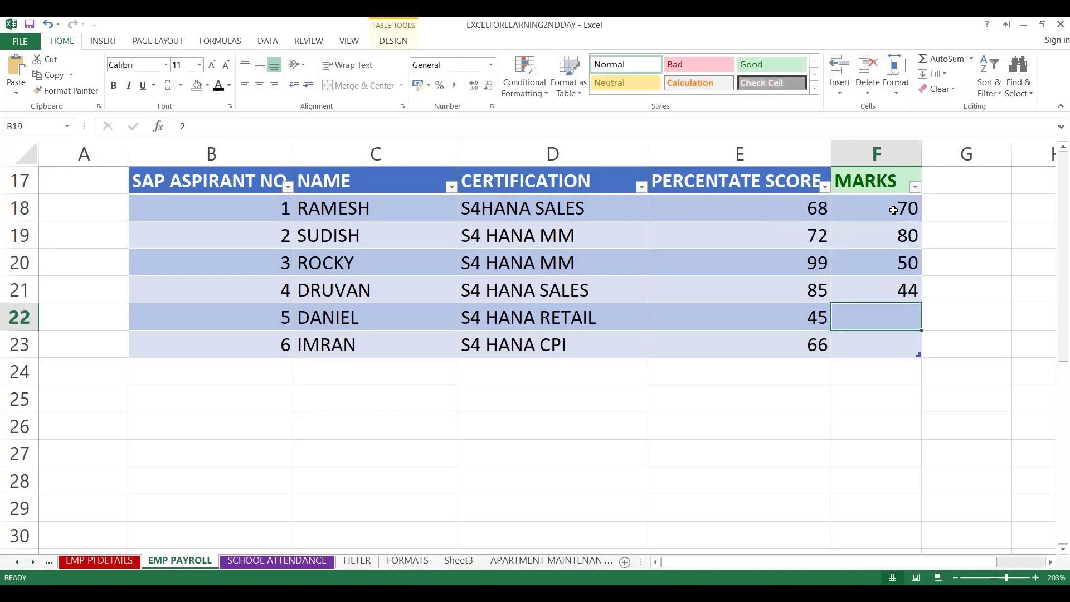
{"action": "type", "text": "33"}
{"action": "key", "text": "Return"}
{"action": "type", "text": "22"}
{"action": "key", "text": "Tab"}
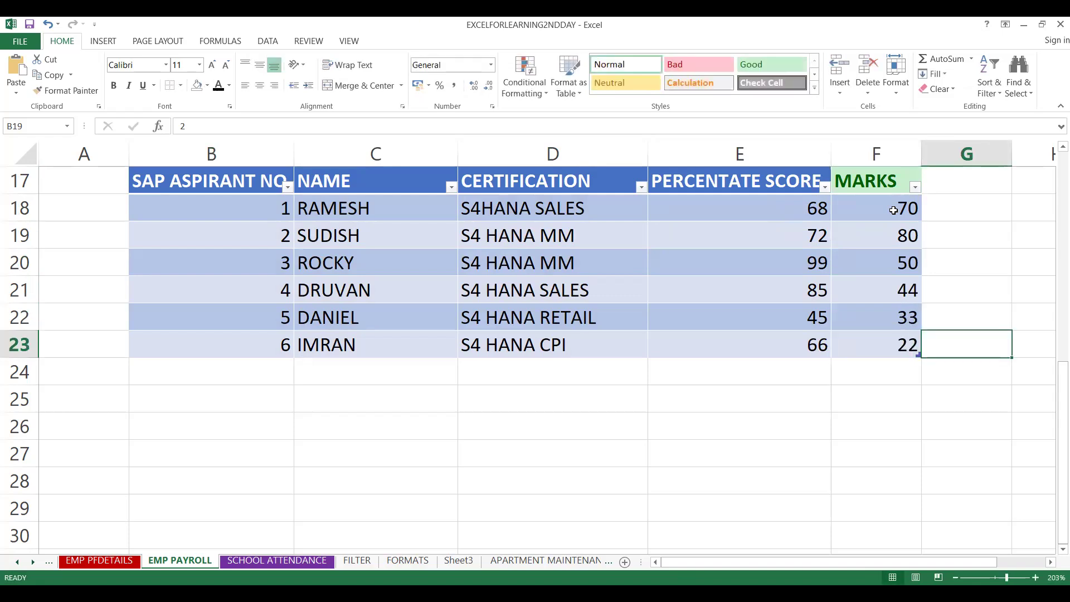
{"action": "left_click", "coordinate": [963, 179]}
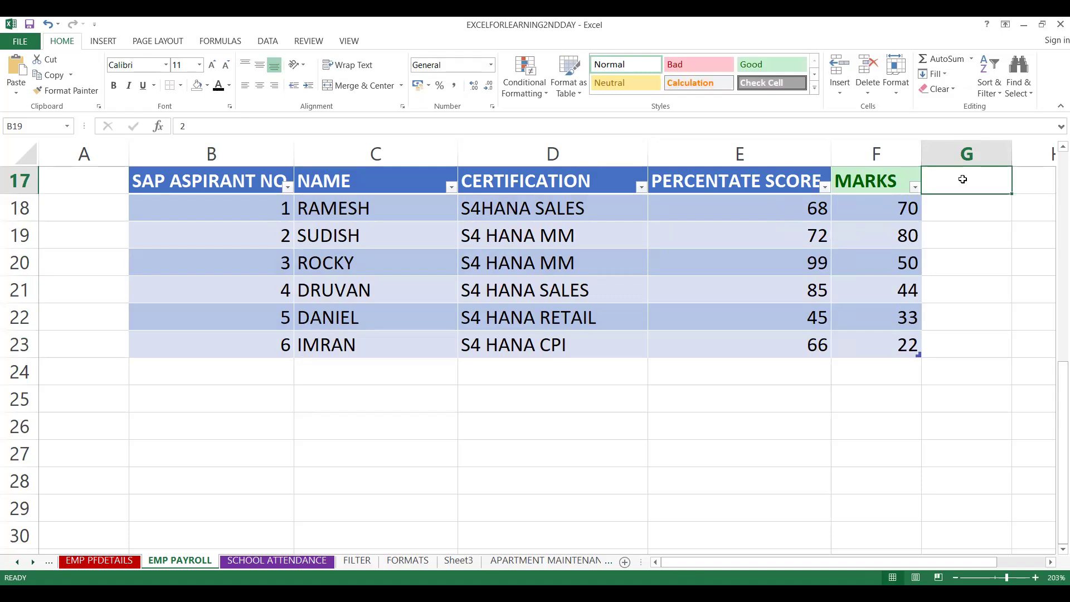
Enter the header TYPE OF CERETIFICATION in G17.
{"action": "type", "text": "LE E"}
{"action": "key", "text": "BackSpace"}
{"action": "key", "text": "BackSpace"}
{"action": "key", "text": "BackSpace"}
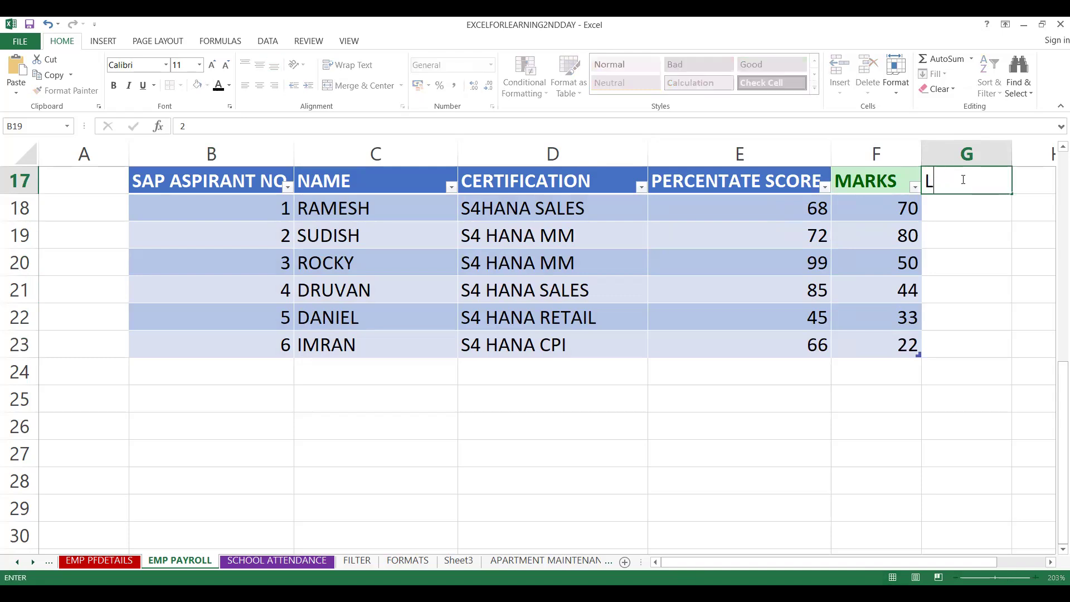
{"action": "key", "text": "BackSpace"}
{"action": "type", "text": "TYPE OF CERE"}
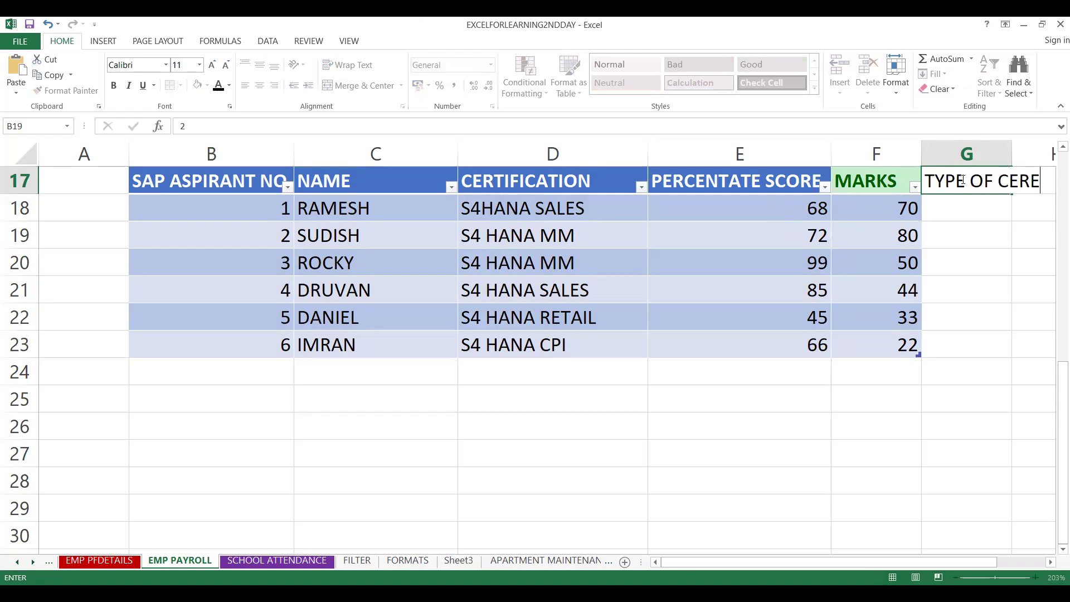
{"action": "type", "text": "TIFICATION"}
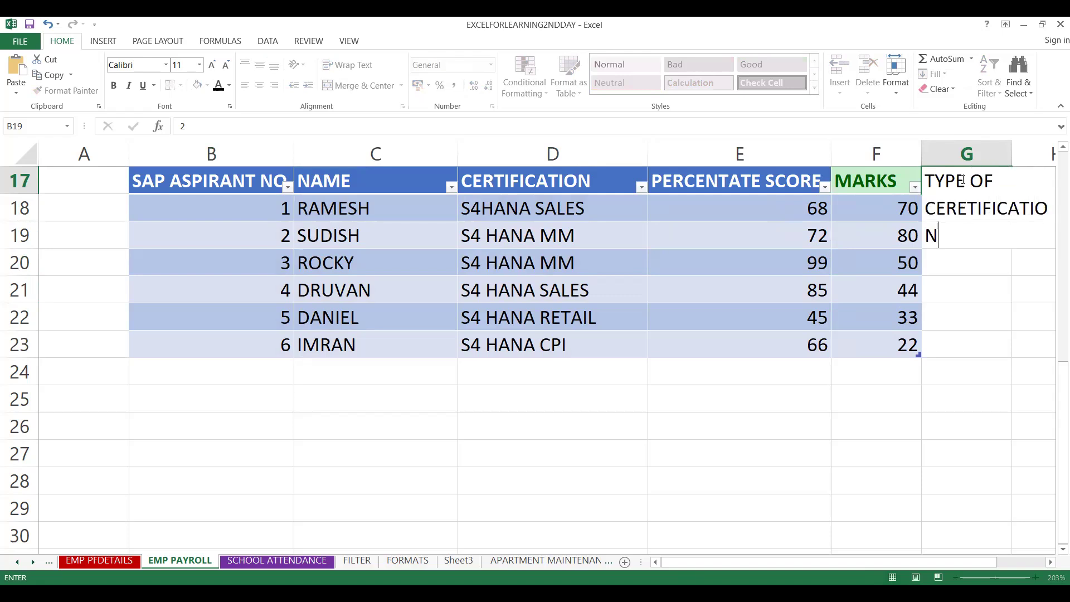
{"action": "key", "text": "Return"}
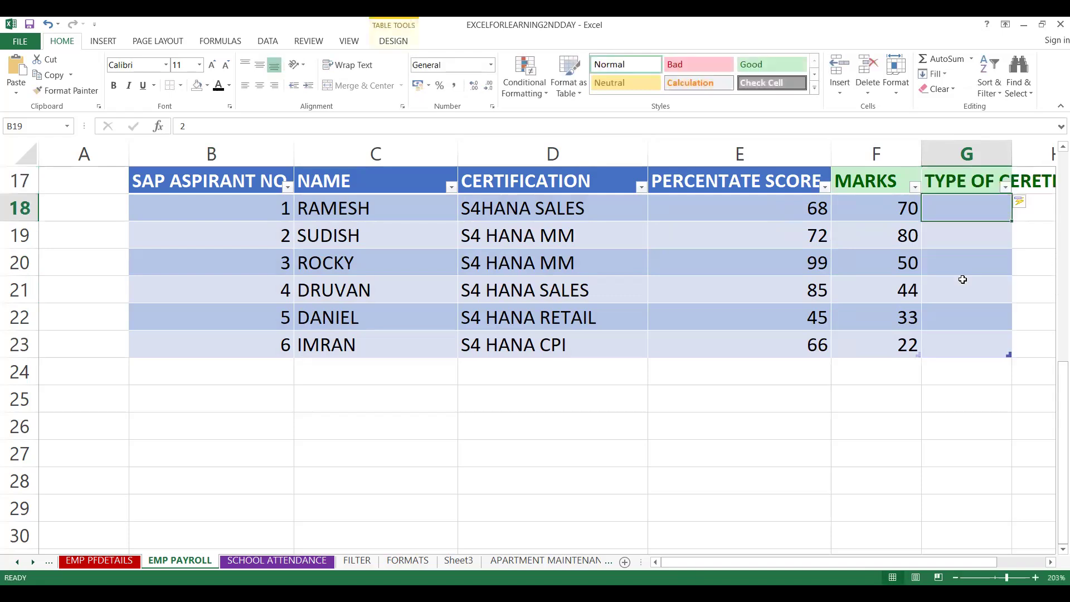
Autofit column G so the TYPE OF CERETIFICATION header fits.
{"action": "double_click", "coordinate": [1013, 142]}
{"action": "left_click", "coordinate": [681, 266]}
{"action": "key", "text": "Right"}
{"action": "key", "text": "Right"}
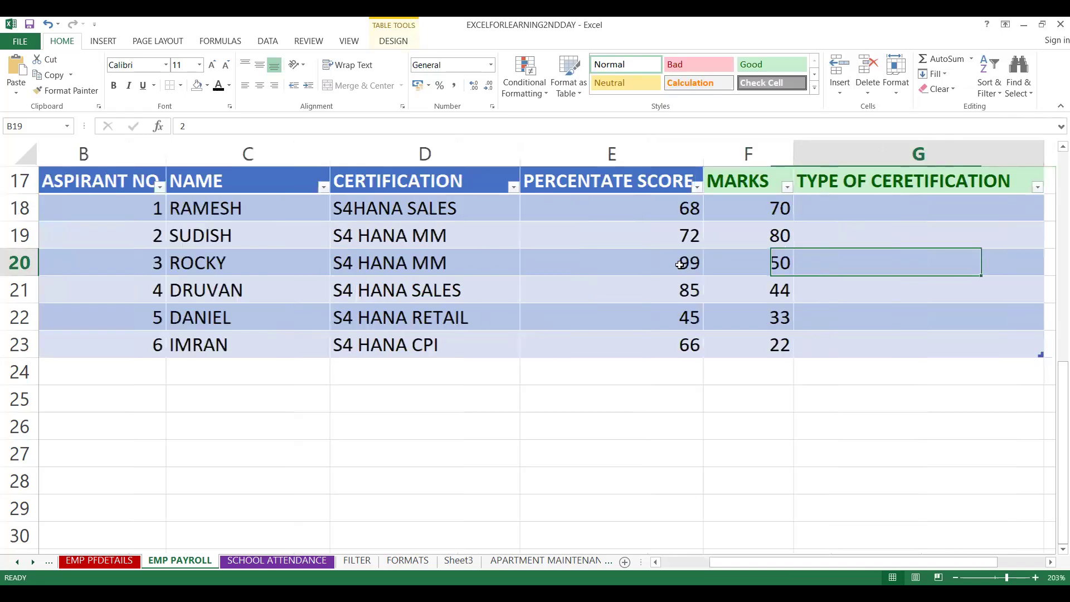
{"action": "key", "text": "Right"}
{"action": "key", "text": "Right"}
{"action": "key", "text": "Left"}
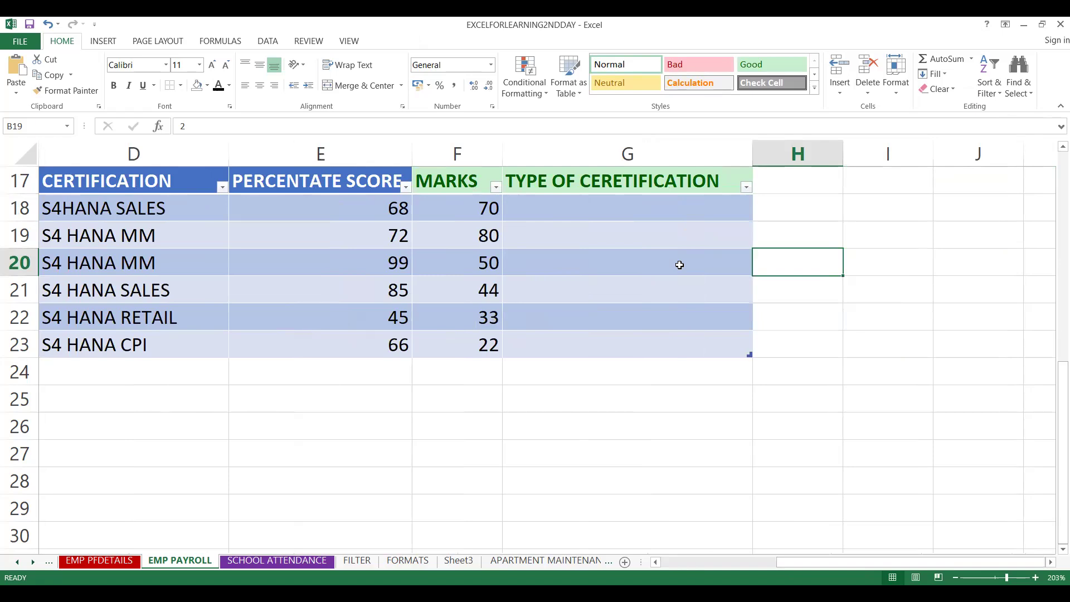
Type the notes FERE in G26 and RERE in G28 below the table.
{"action": "left_click", "coordinate": [553, 434]}
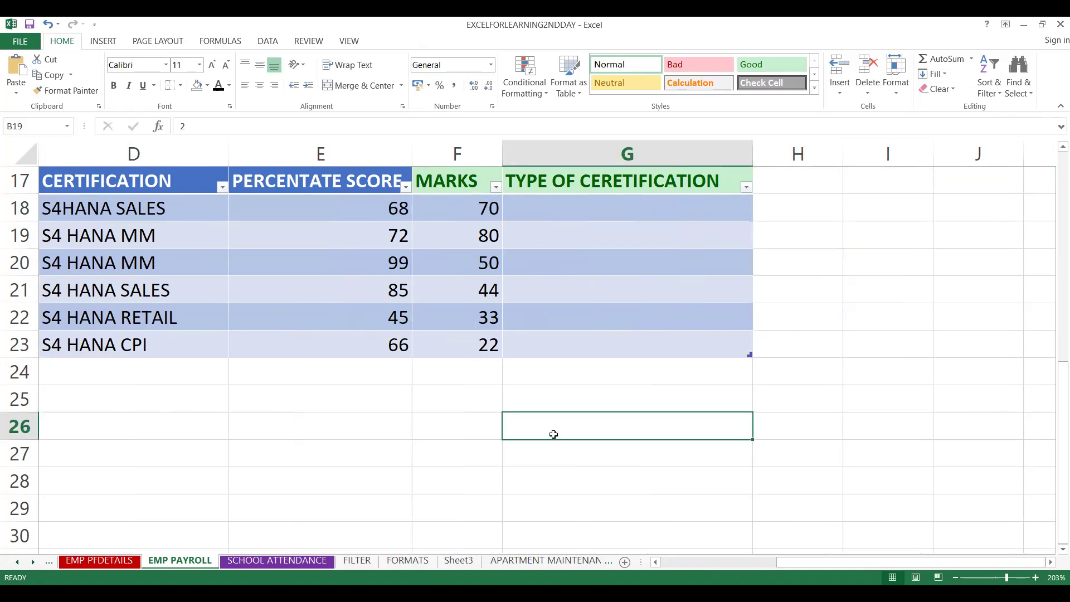
{"action": "type", "text": "FERE"}
{"action": "key", "text": "Return"}
{"action": "key", "text": "Return"}
{"action": "type", "text": "RERERE"}
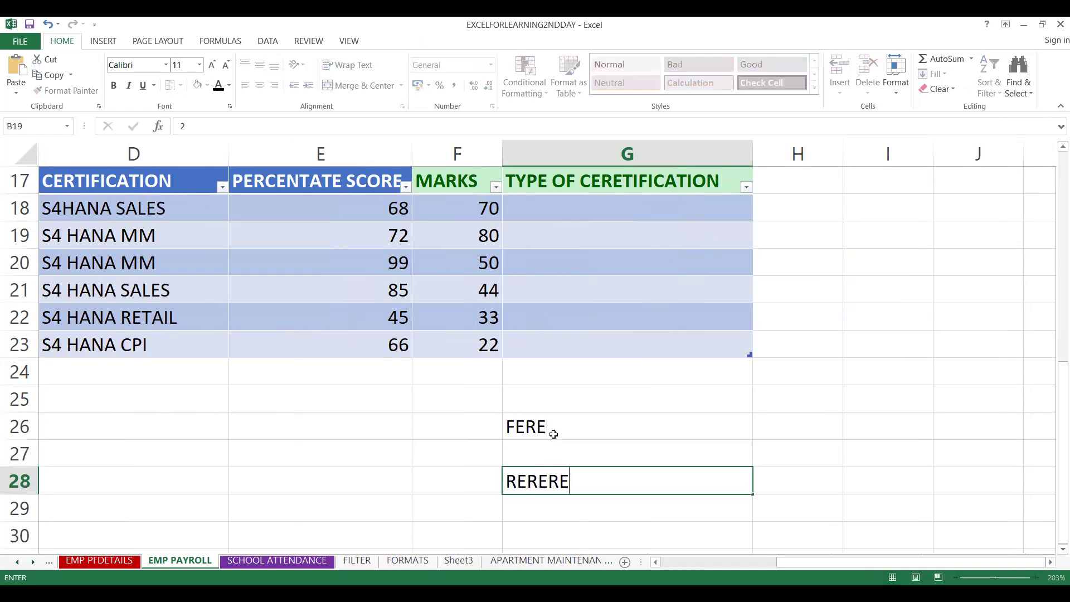
{"action": "type", "text": "W"}
{"action": "key", "text": "shift+Up"}
{"action": "type", "text": "RERE"}
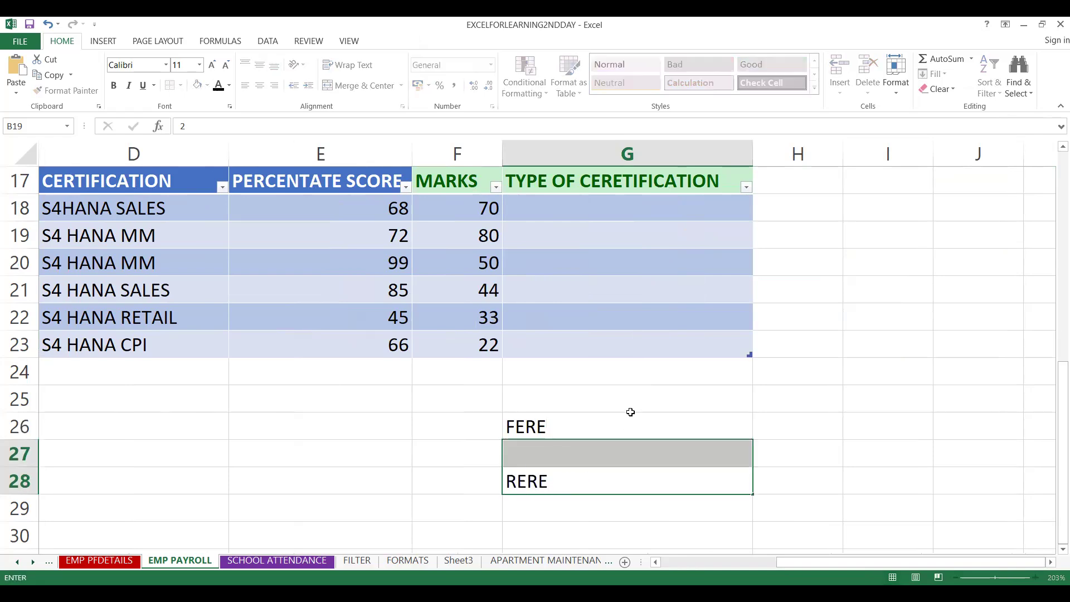
Extend the aspirant table down to row 28 and across to column J.
{"action": "left_click", "coordinate": [750, 355]}
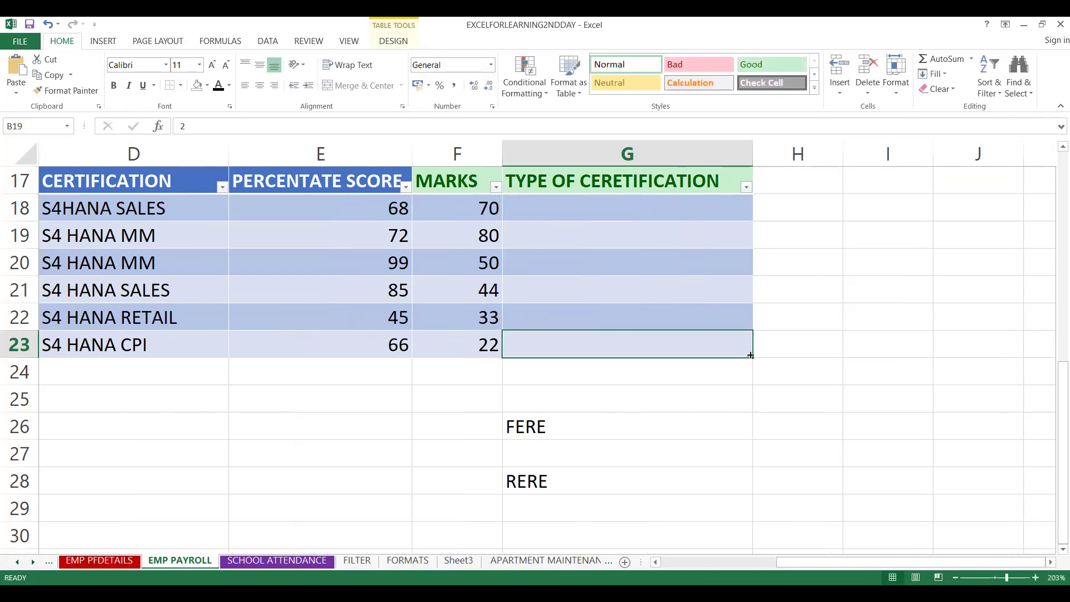
{"action": "left_click_drag", "start_coordinate": [751, 355], "coordinate": [744, 489]}
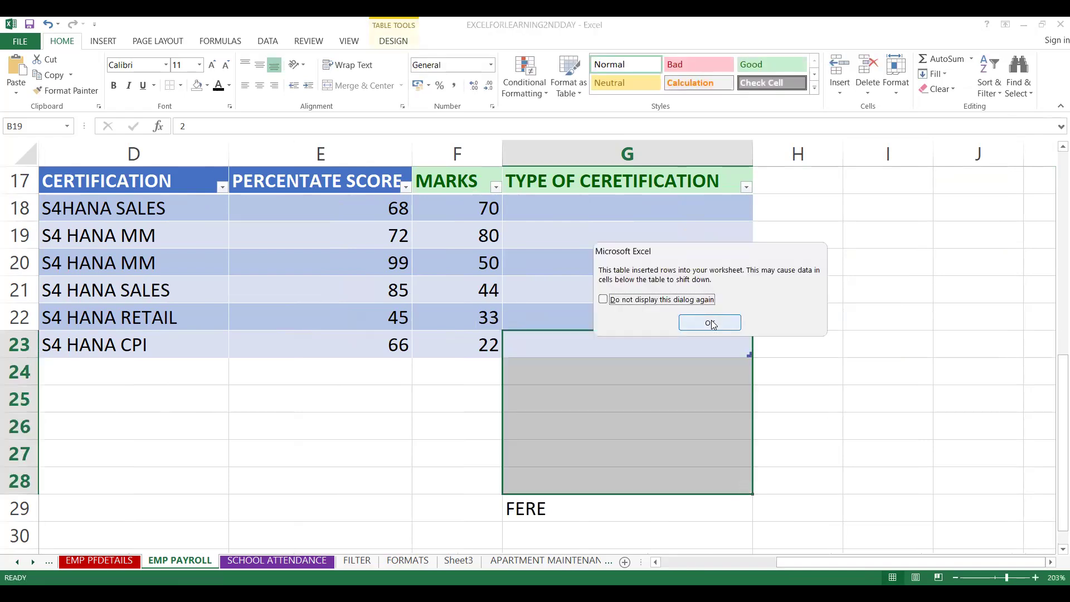
{"action": "left_click", "coordinate": [711, 320]}
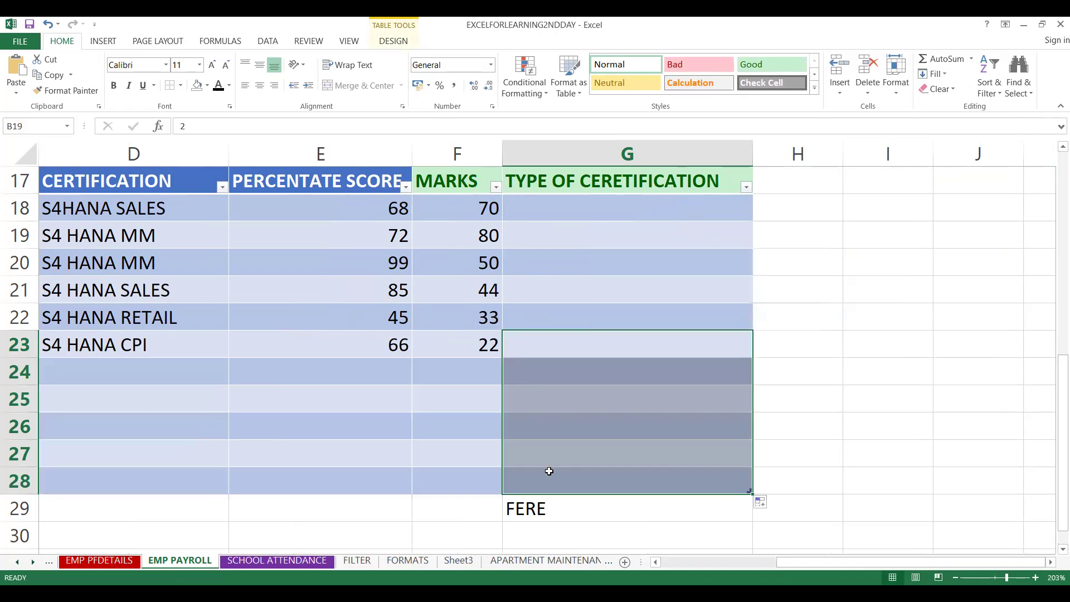
{"action": "left_click_drag", "start_coordinate": [749, 492], "coordinate": [981, 481]}
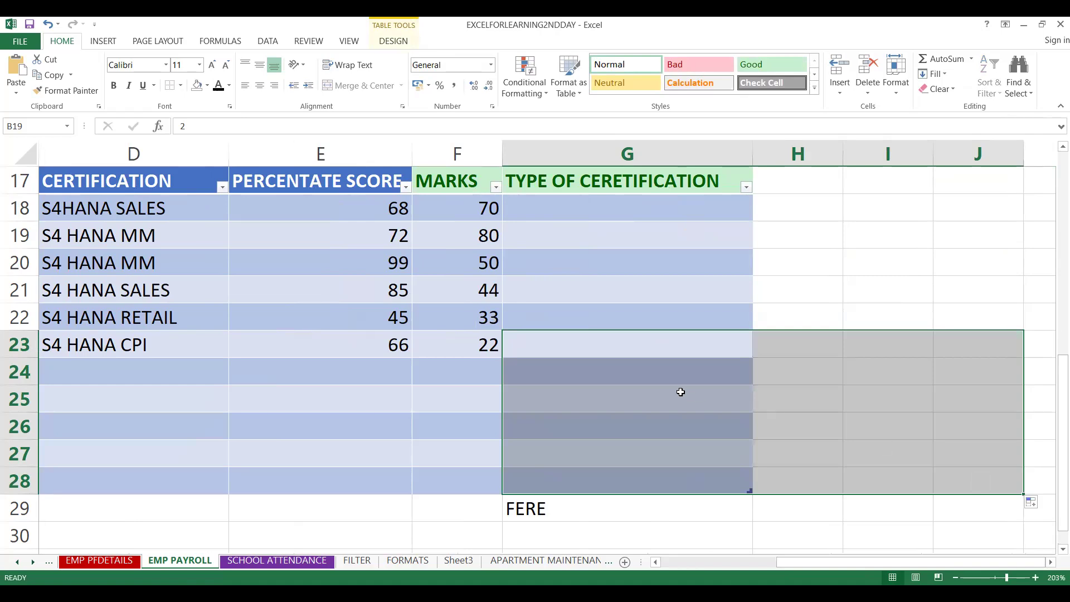
{"action": "left_click", "coordinate": [643, 310]}
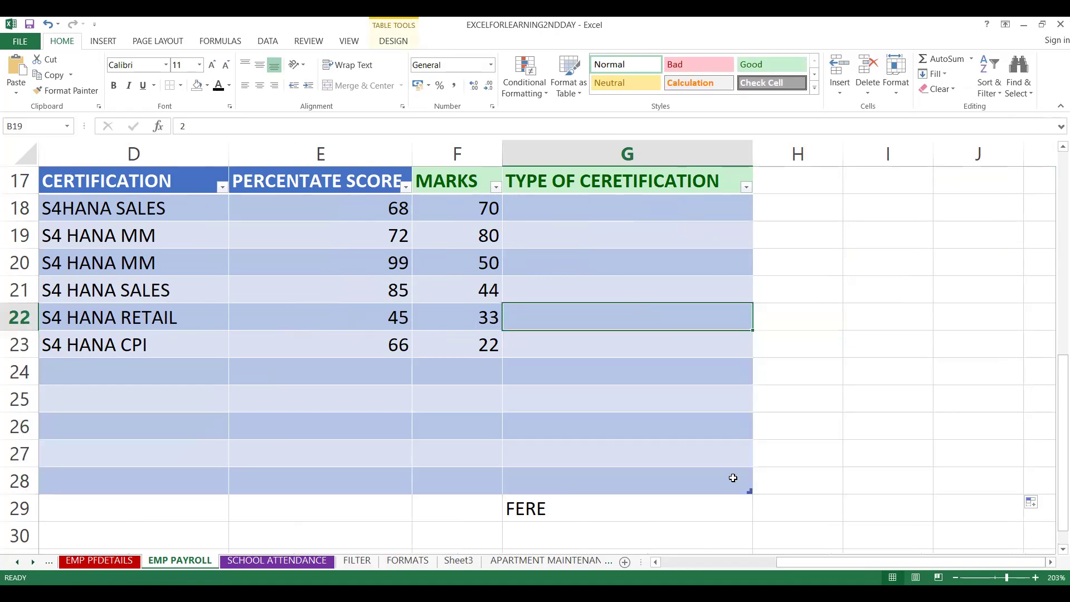
{"action": "left_click_drag", "start_coordinate": [733, 478], "coordinate": [733, 478]}
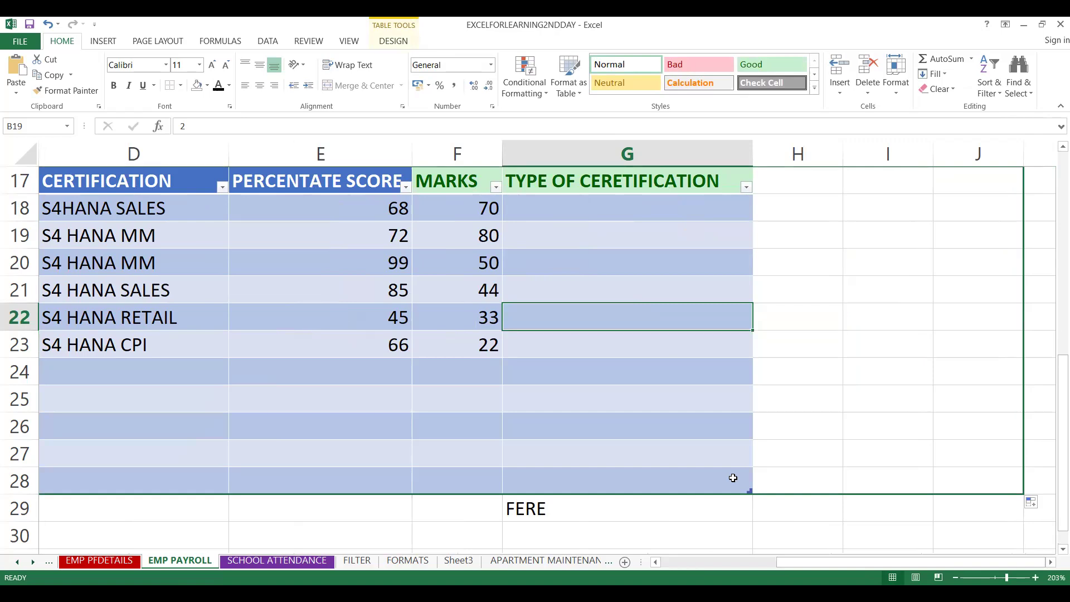
{"action": "left_click_drag", "start_coordinate": [733, 478], "coordinate": [734, 478]}
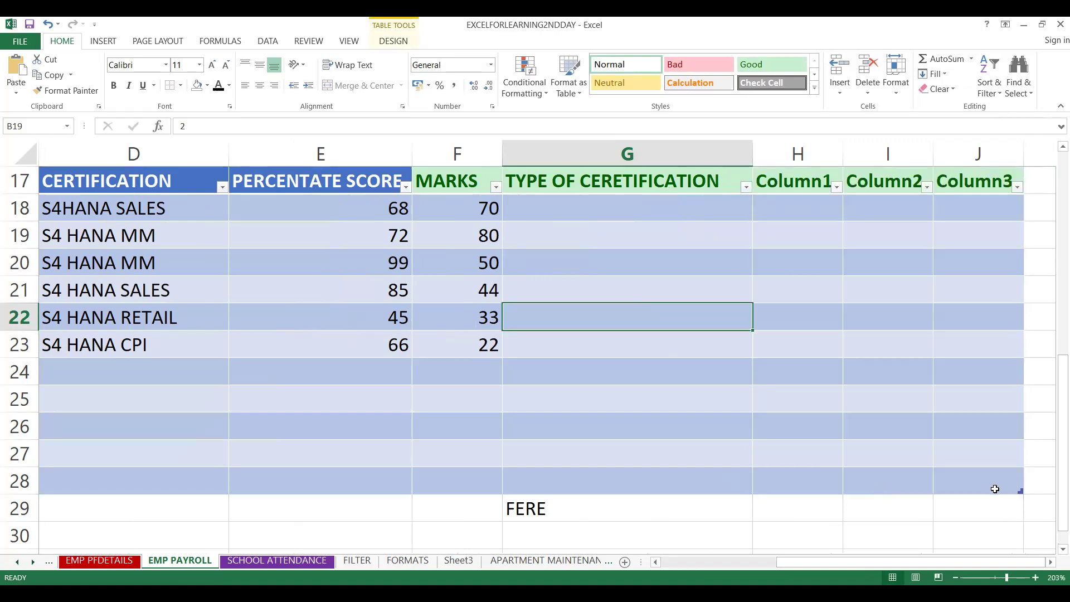
{"action": "left_click_drag", "start_coordinate": [1020, 490], "coordinate": [1025, 560]}
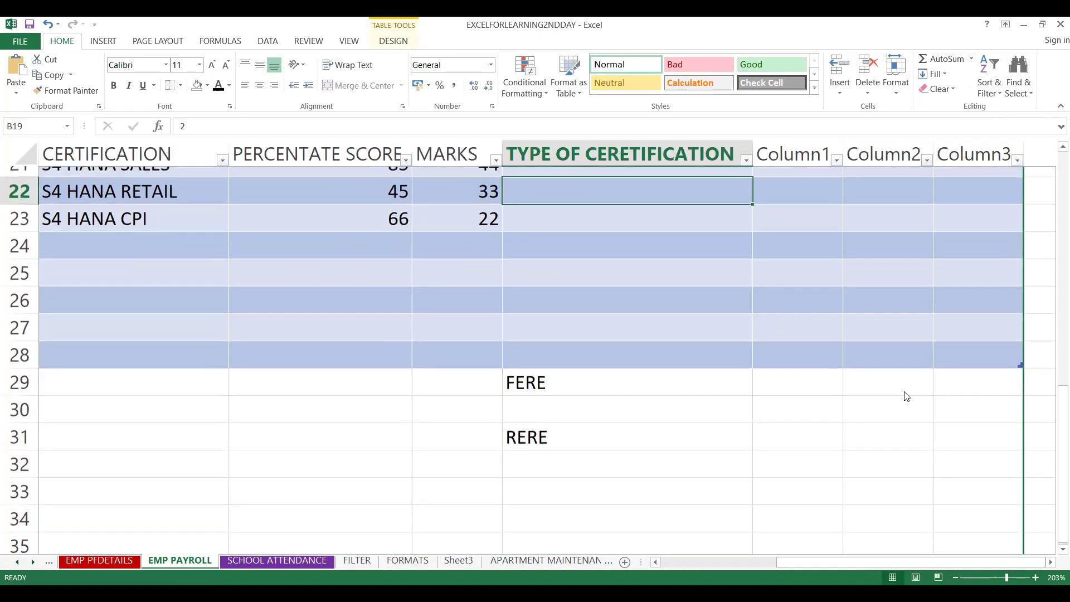
{"action": "left_click_drag", "start_coordinate": [906, 397], "coordinate": [903, 390]}
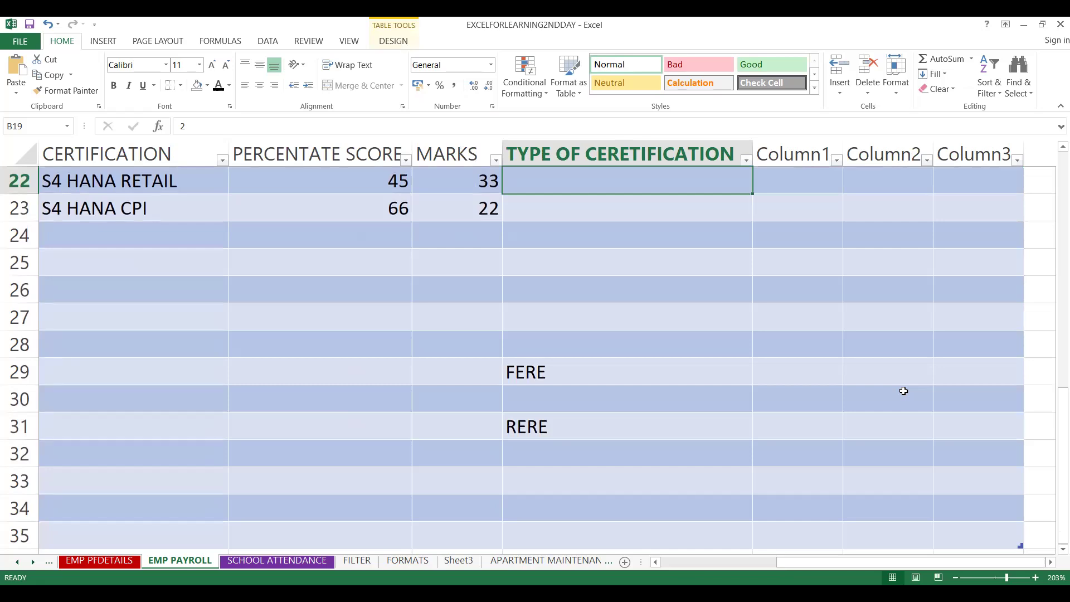
Undo the table extensions so it ends at row 23 and column G, then select the whole table.
{"action": "key", "text": "ctrl+z"}
{"action": "key", "text": "ctrl+z"}
{"action": "key", "text": "ctrl+z"}
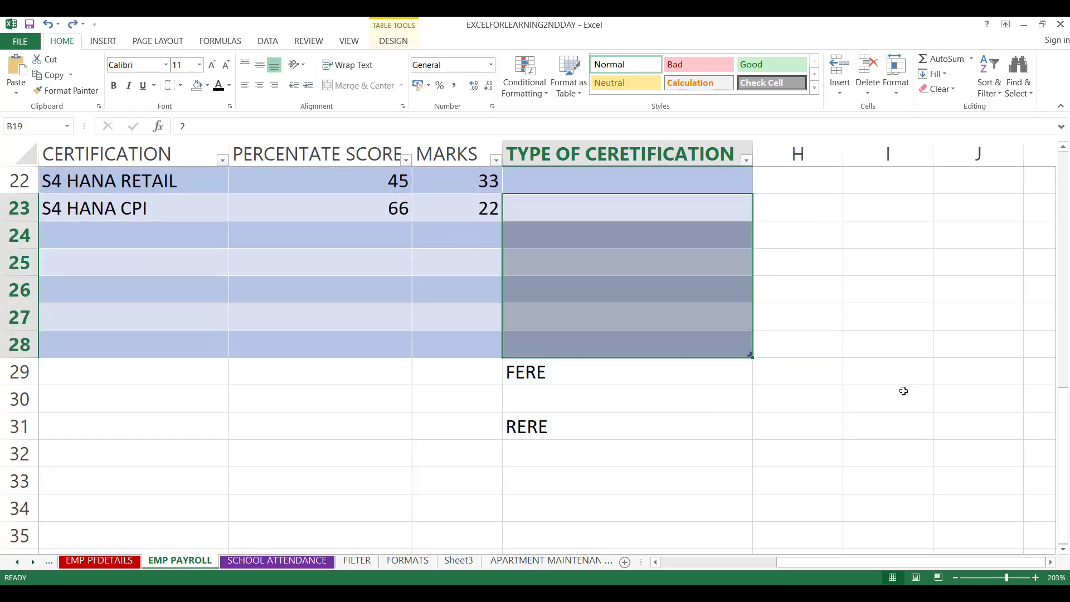
{"action": "key", "text": "ctrl+z"}
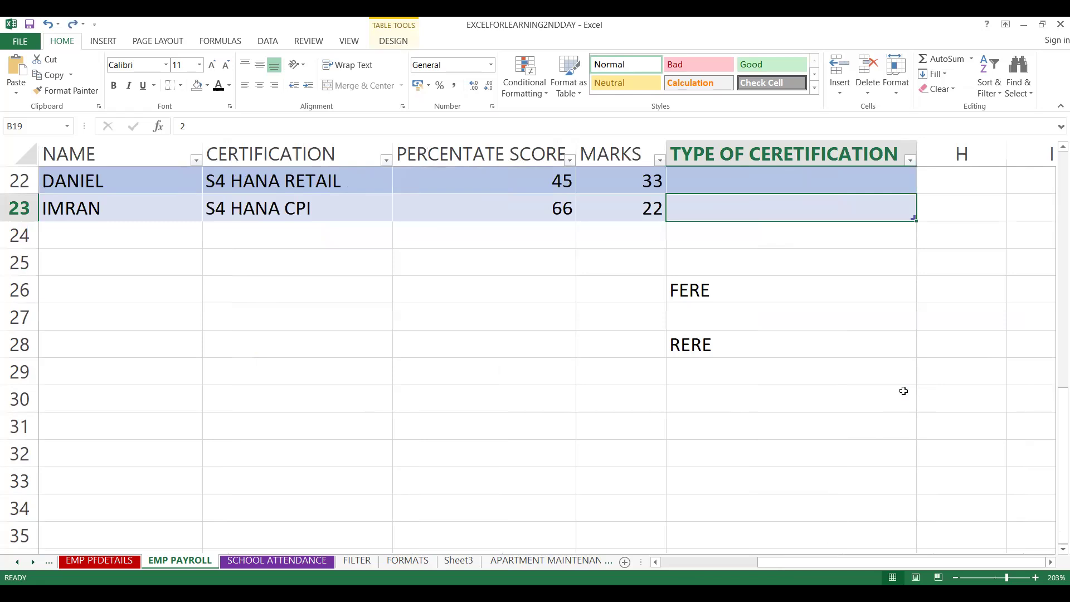
{"action": "key", "text": "ctrl+a"}
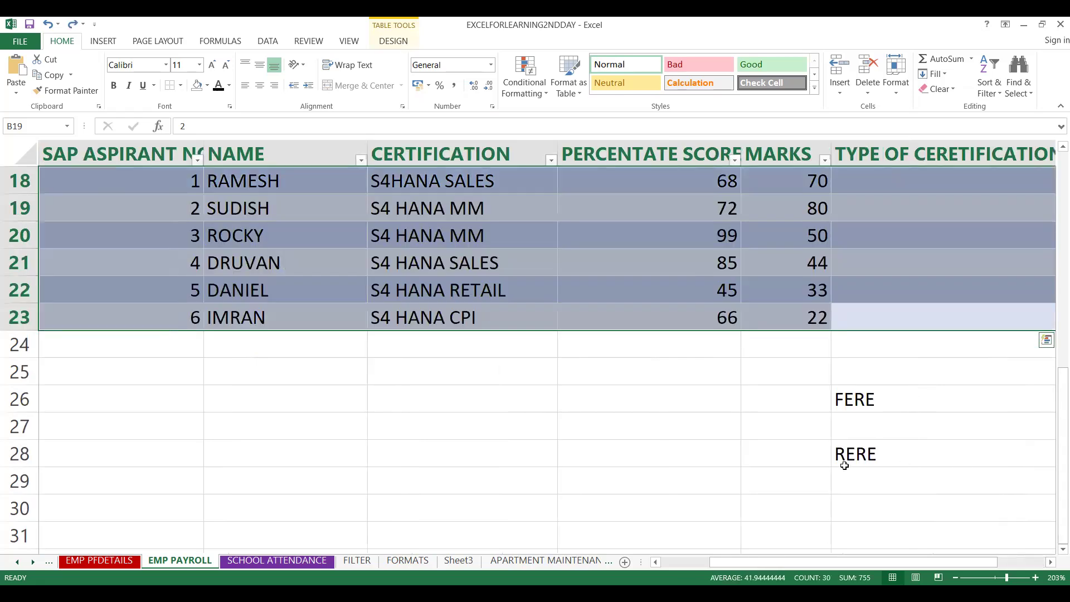
{"action": "key", "text": "ctrl+a"}
{"action": "key", "text": "ctrl+a"}
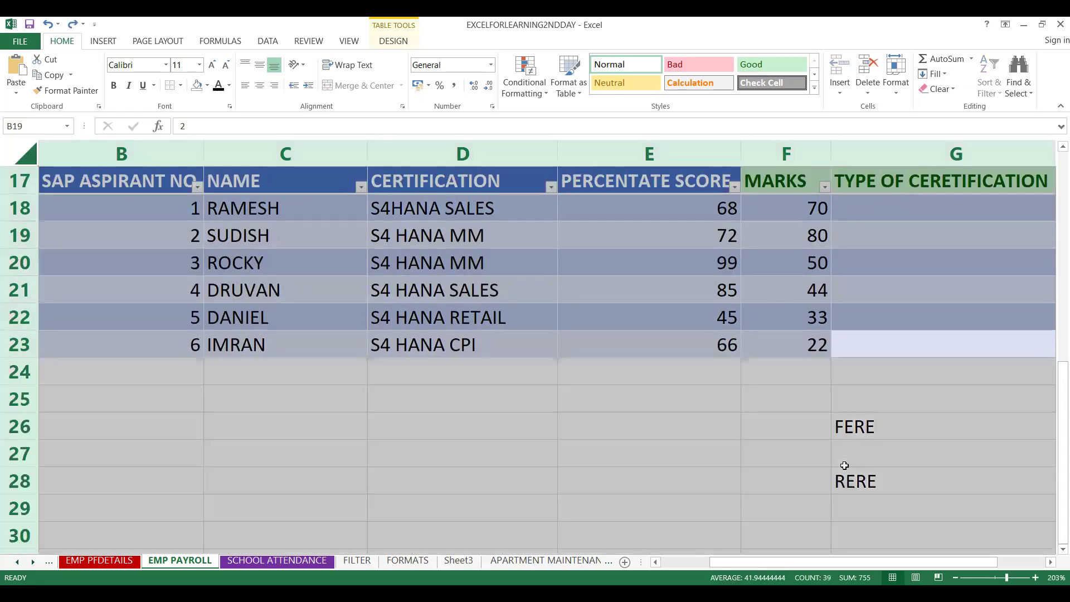
Apply the light orange banded table style to the aspirant table B17:G23.
{"action": "left_click", "coordinate": [577, 103]}
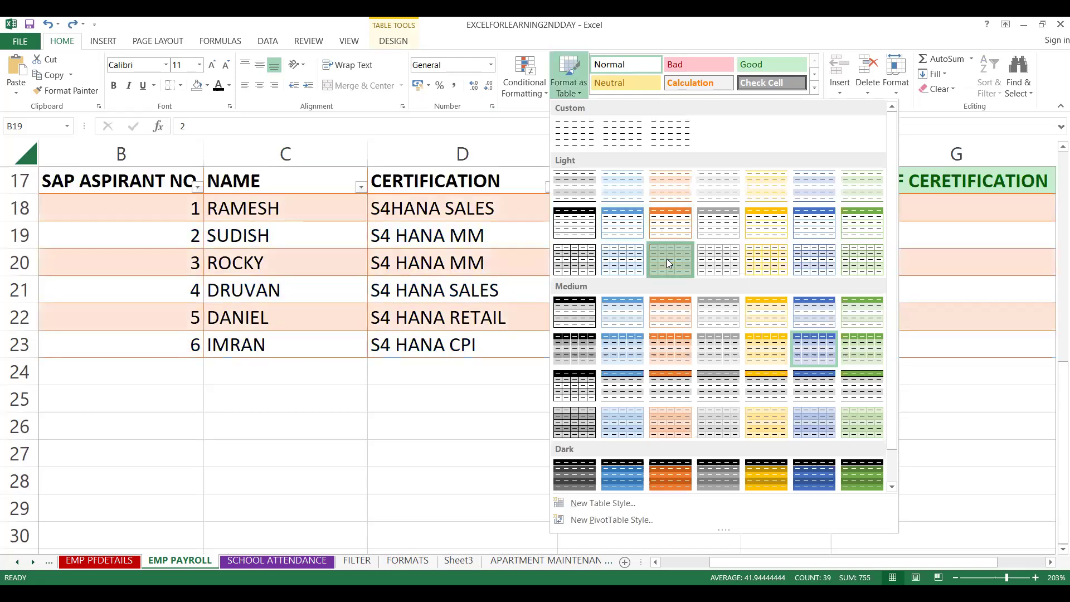
{"action": "left_click", "coordinate": [667, 258]}
{"action": "left_click", "coordinate": [230, 397]}
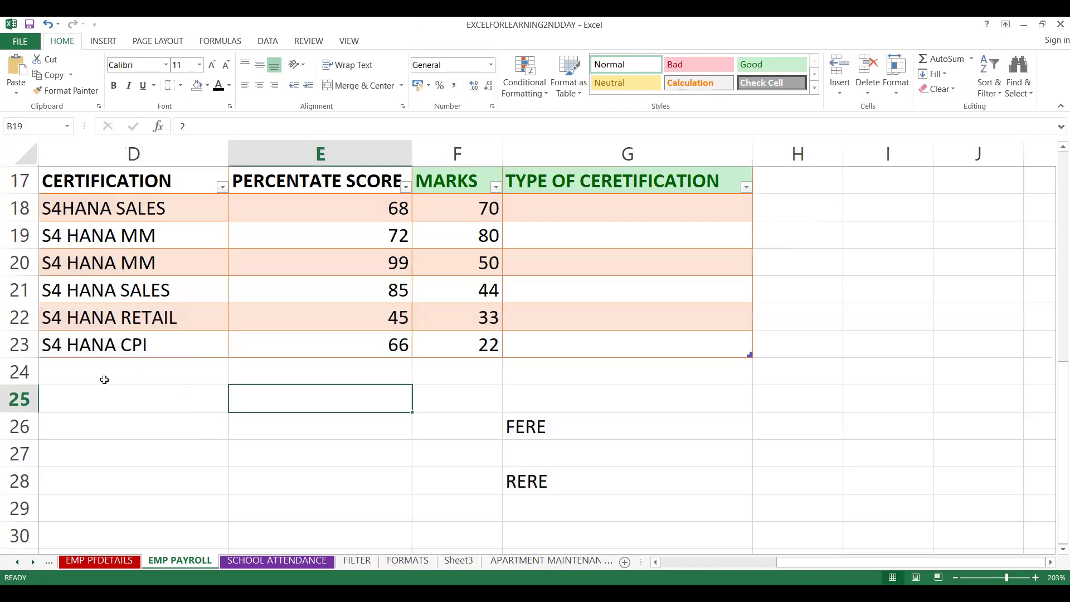
{"action": "left_click", "coordinate": [76, 381]}
{"action": "left_click", "coordinate": [163, 233]}
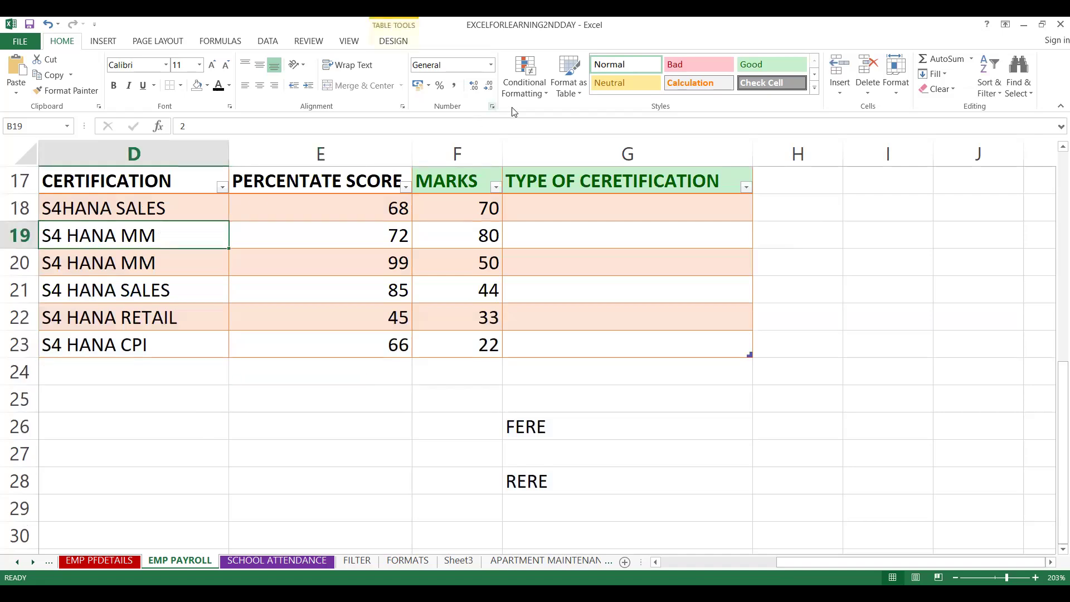
{"action": "left_click", "coordinate": [316, 279]}
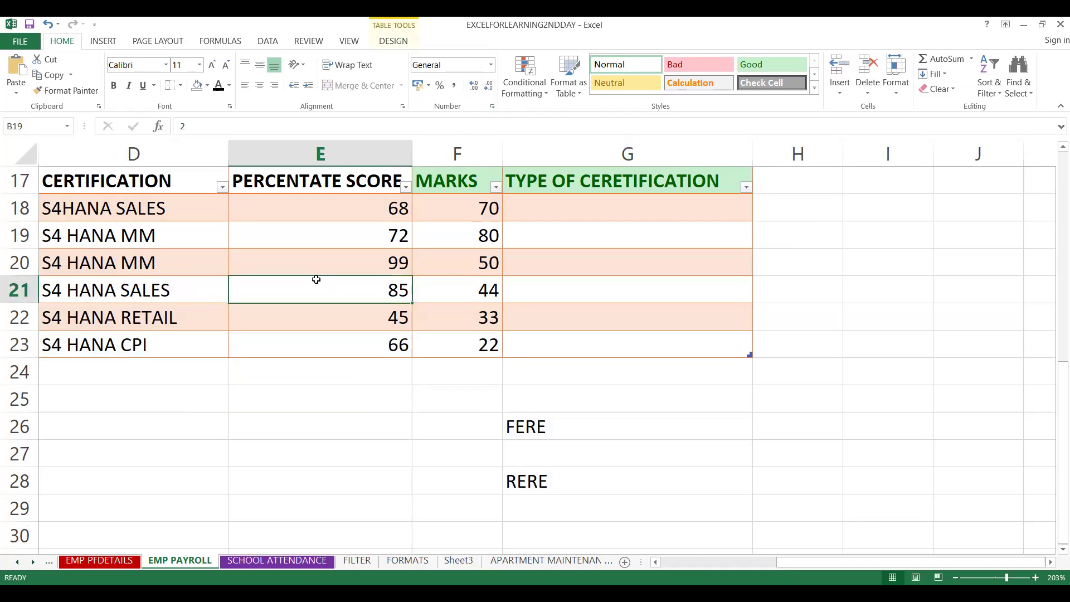
{"action": "key", "text": "Left"}
{"action": "key", "text": "Home"}
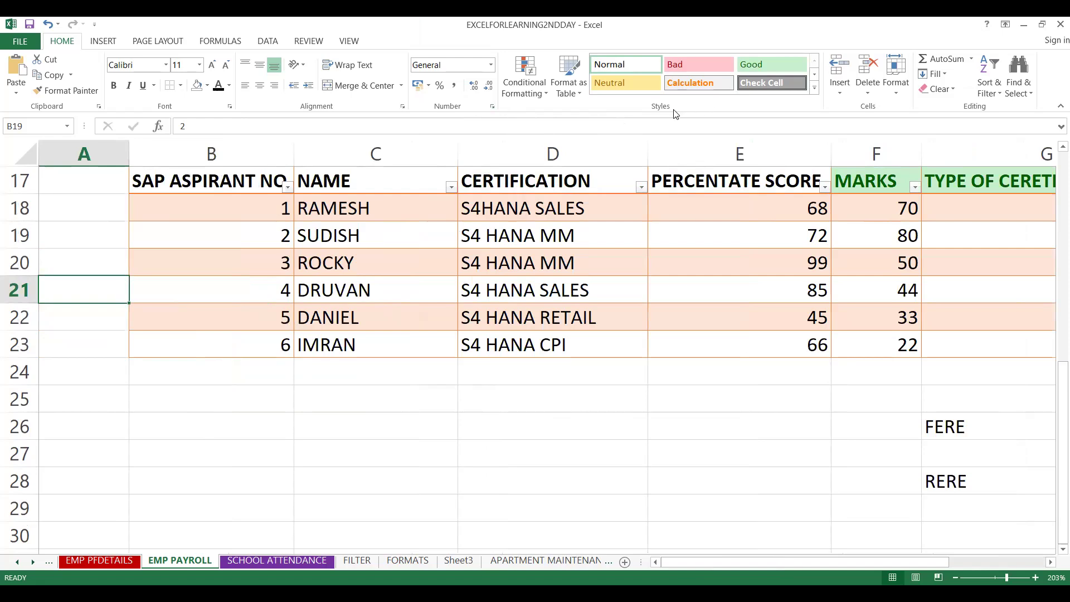
Select the header row from B17, then the whole aspirant table with Ctrl+A.
{"action": "left_click", "coordinate": [576, 99]}
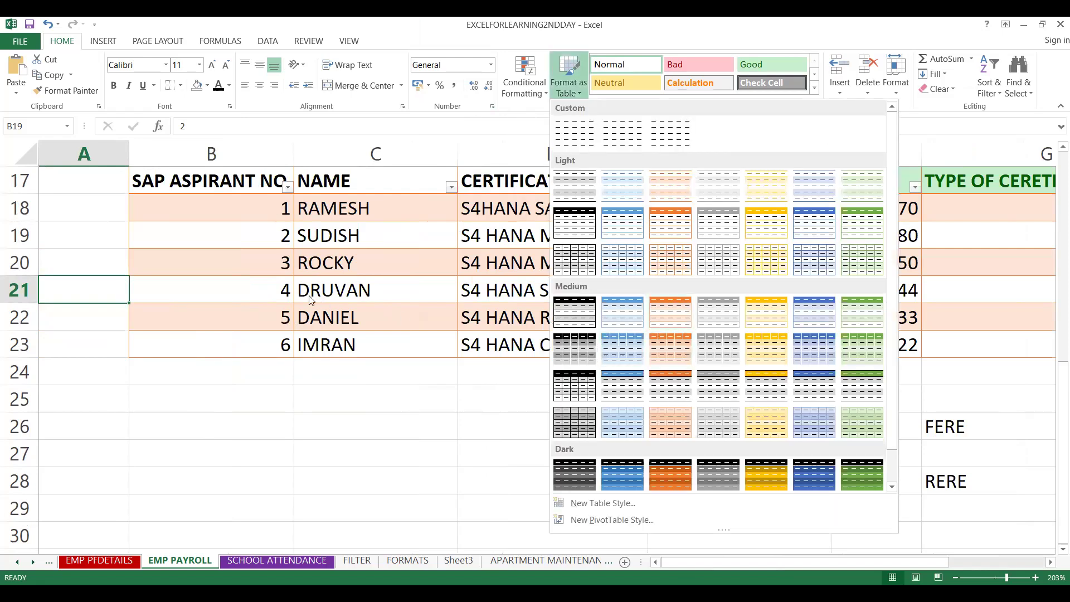
{"action": "left_click", "coordinate": [198, 210]}
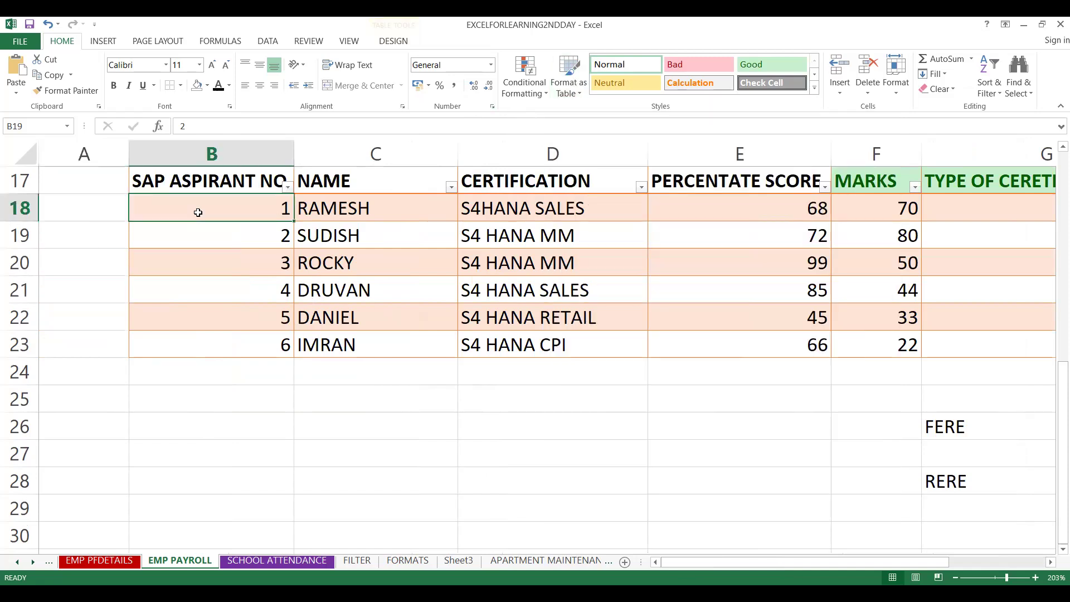
{"action": "left_click", "coordinate": [200, 181]}
{"action": "key", "text": "shift+Right"}
{"action": "key", "text": "shift+Right"}
{"action": "key", "text": "shift+Right"}
{"action": "key", "text": "shift+Right"}
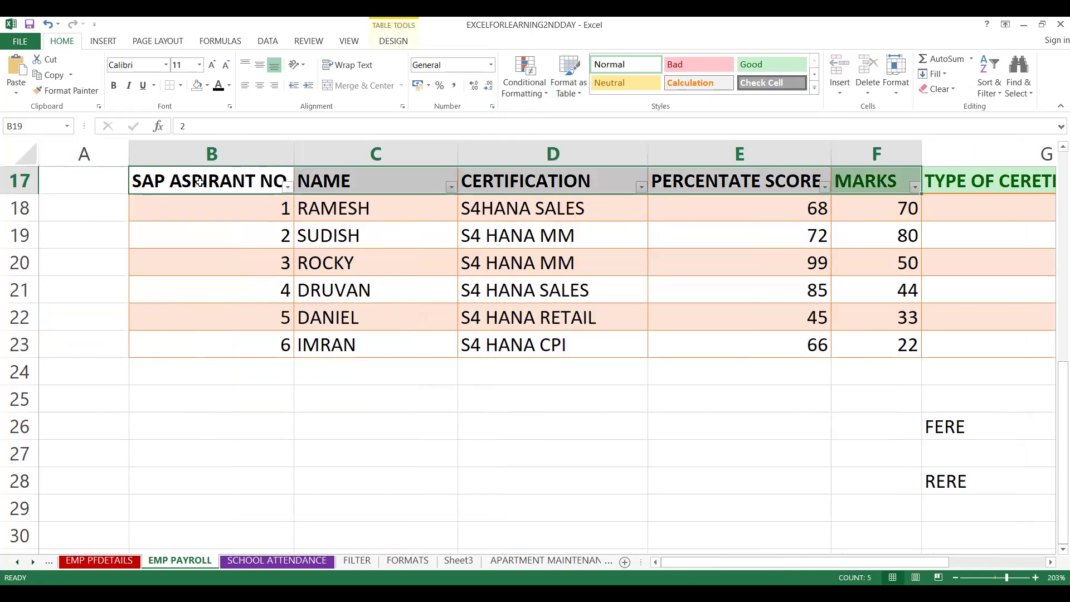
{"action": "key", "text": "shift+Right"}
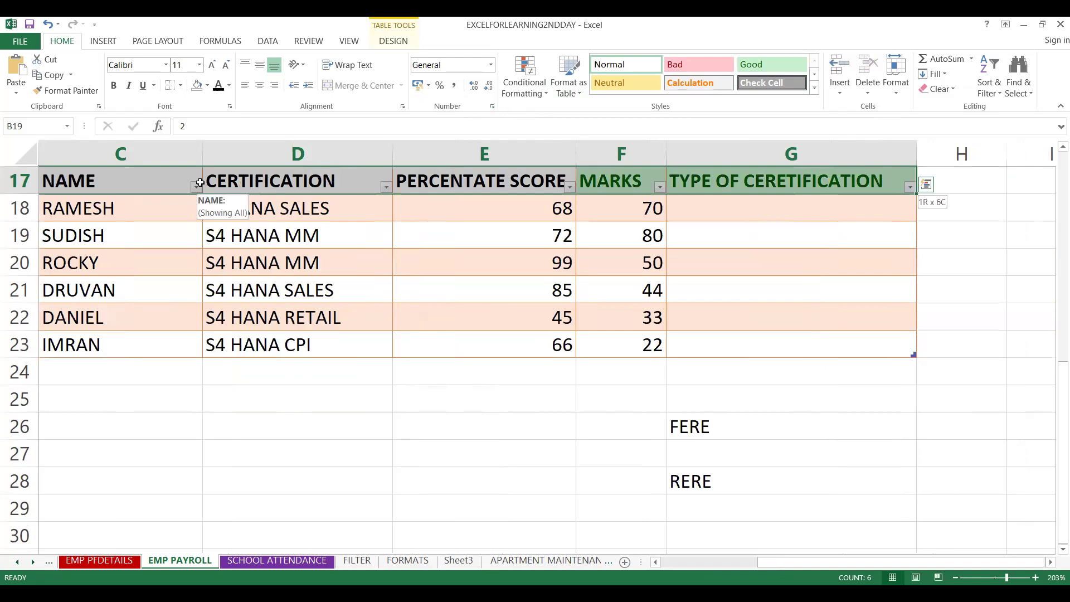
{"action": "key", "text": "shift+Right"}
{"action": "key", "text": "shift+Right"}
{"action": "key", "text": "shift+Right"}
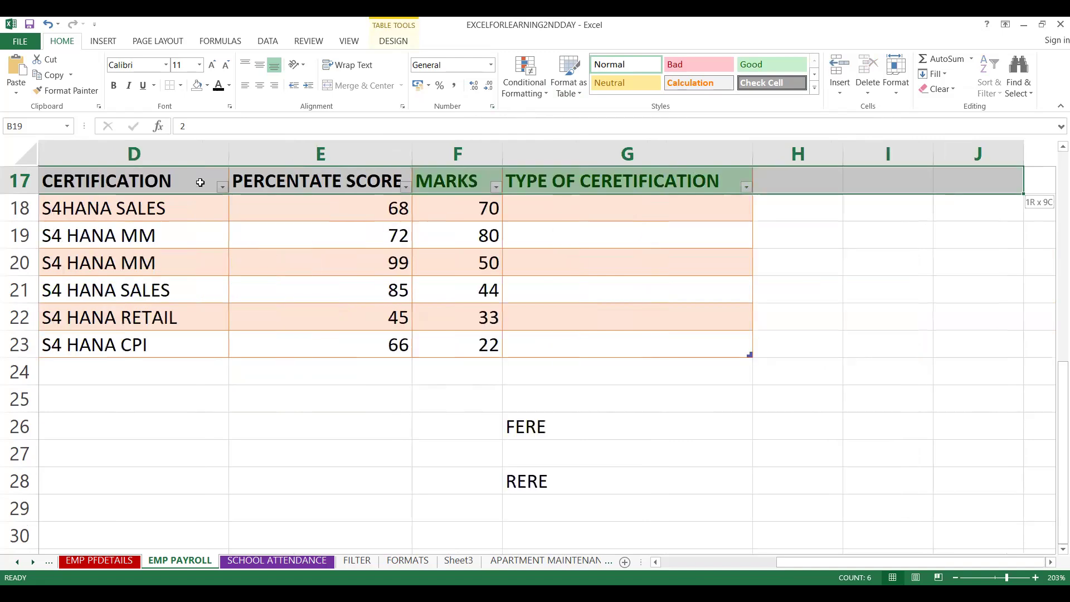
{"action": "key", "text": "ctrl+a"}
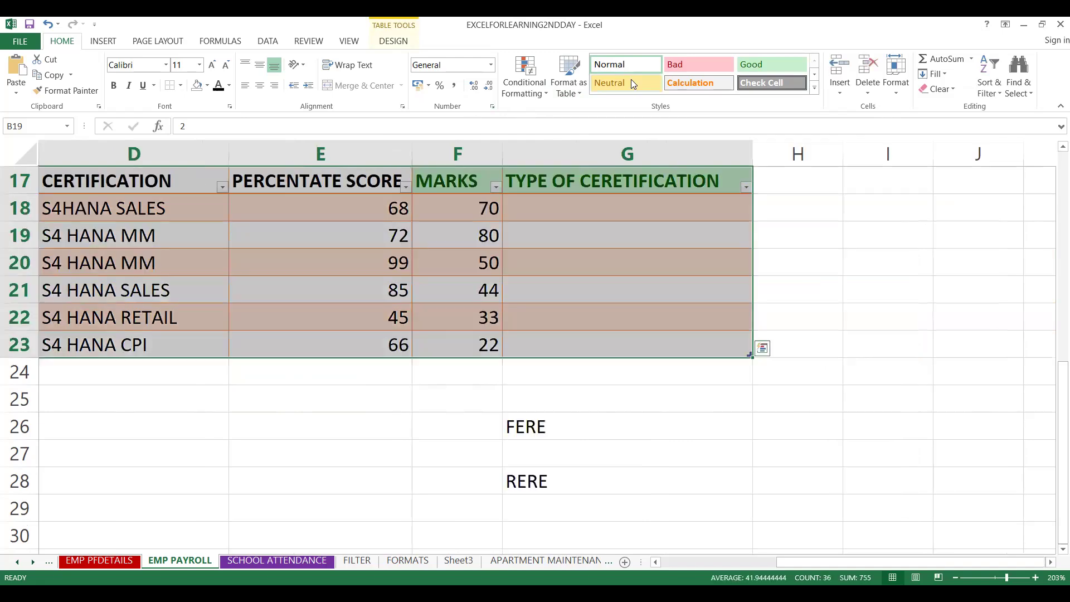
Apply the dark green banded style from the Dark section of Format as Table.
{"action": "left_click", "coordinate": [579, 92]}
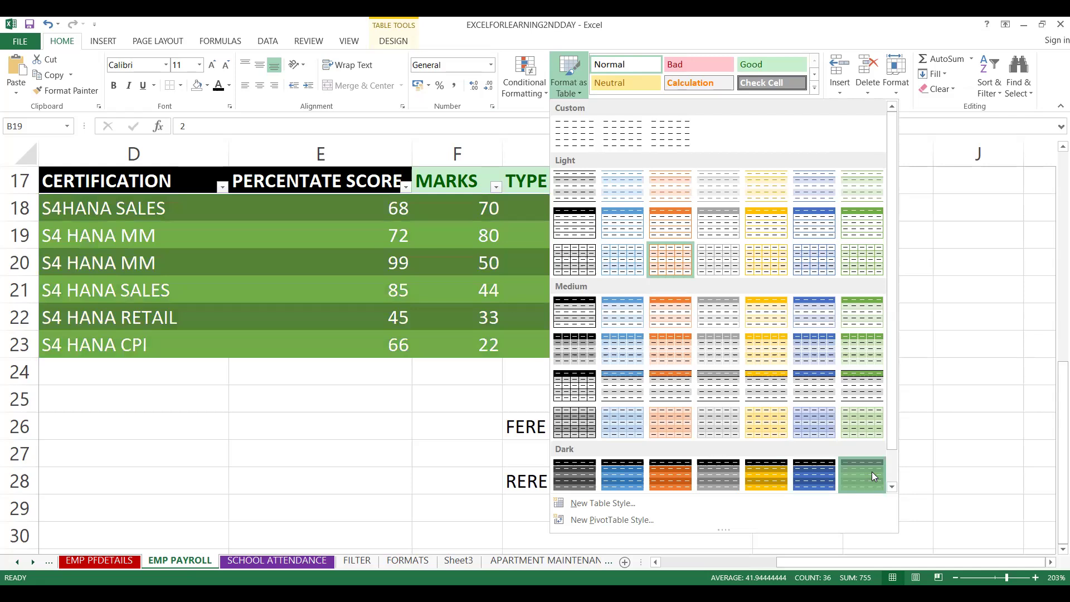
{"action": "left_click", "coordinate": [872, 472]}
{"action": "left_click", "coordinate": [434, 395]}
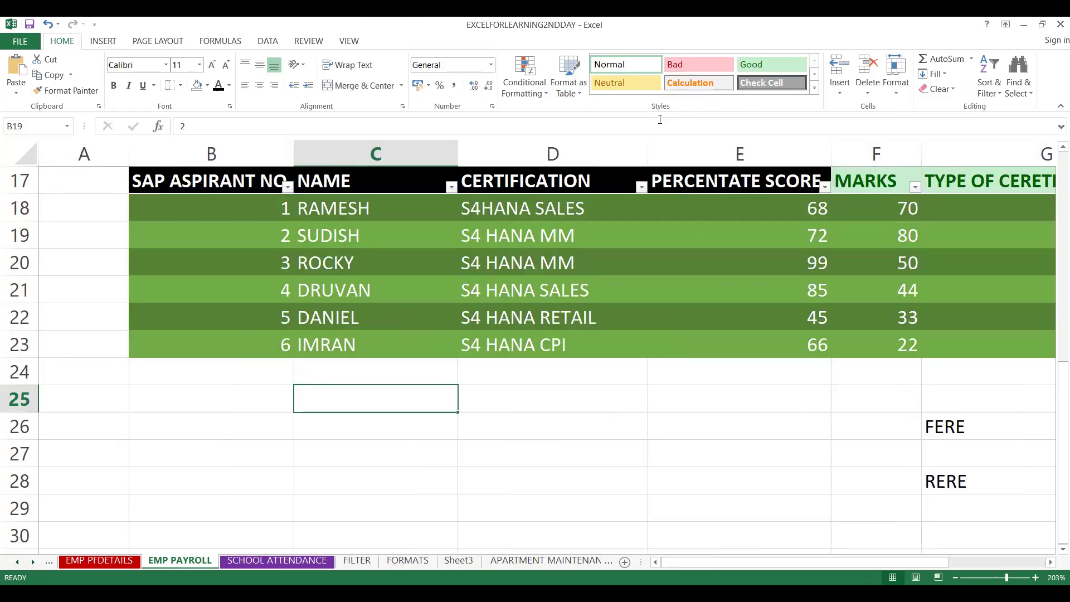
Start a new cell style named TESTRAM from the Cell Styles gallery.
{"action": "left_click", "coordinate": [815, 90]}
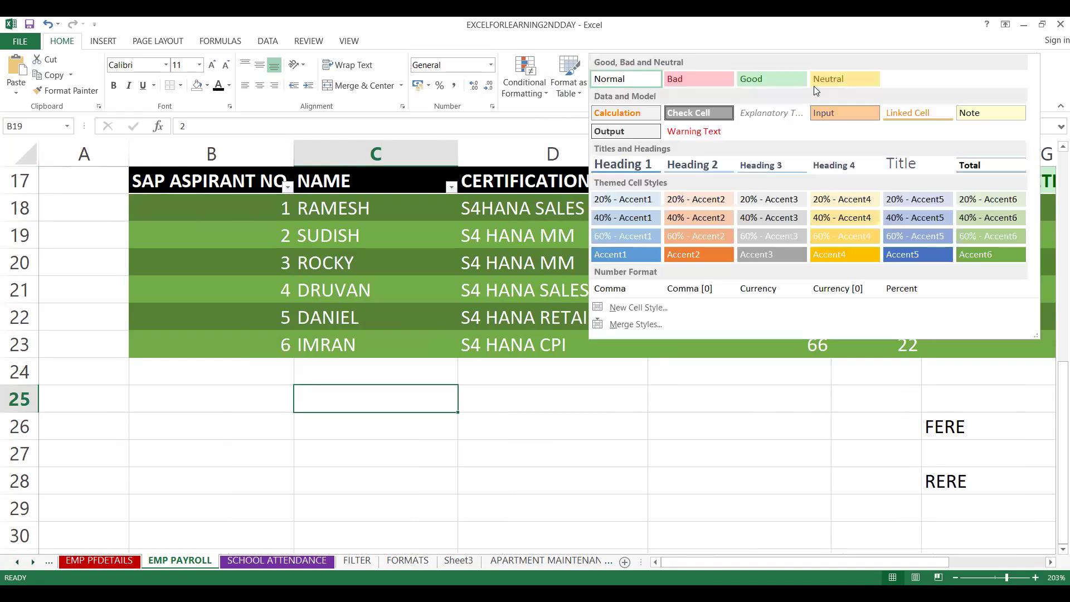
{"action": "left_click", "coordinate": [644, 308]}
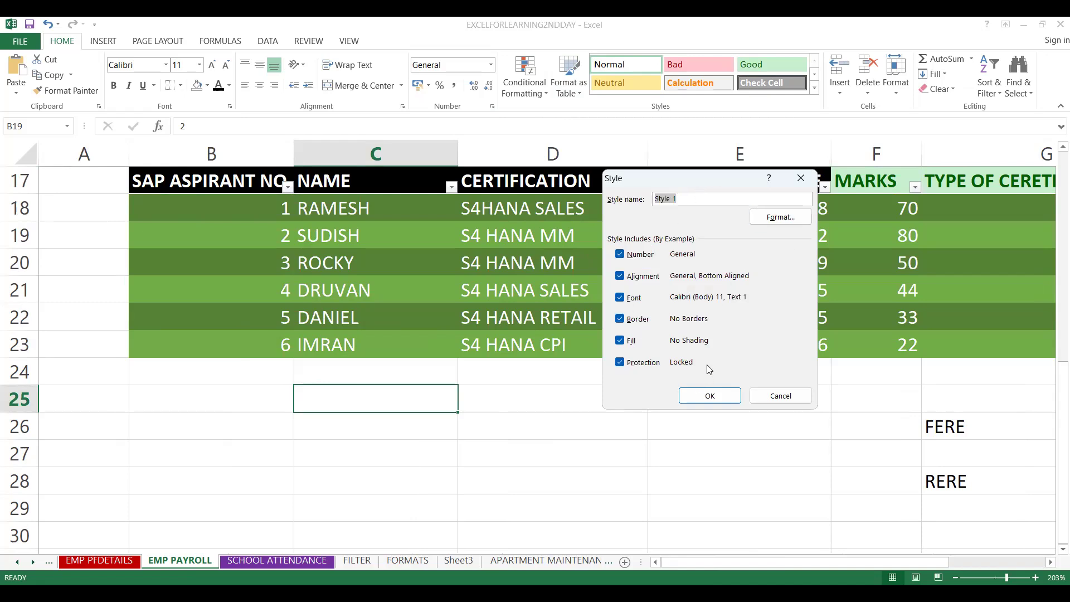
{"action": "type", "text": "TESTRAM"}
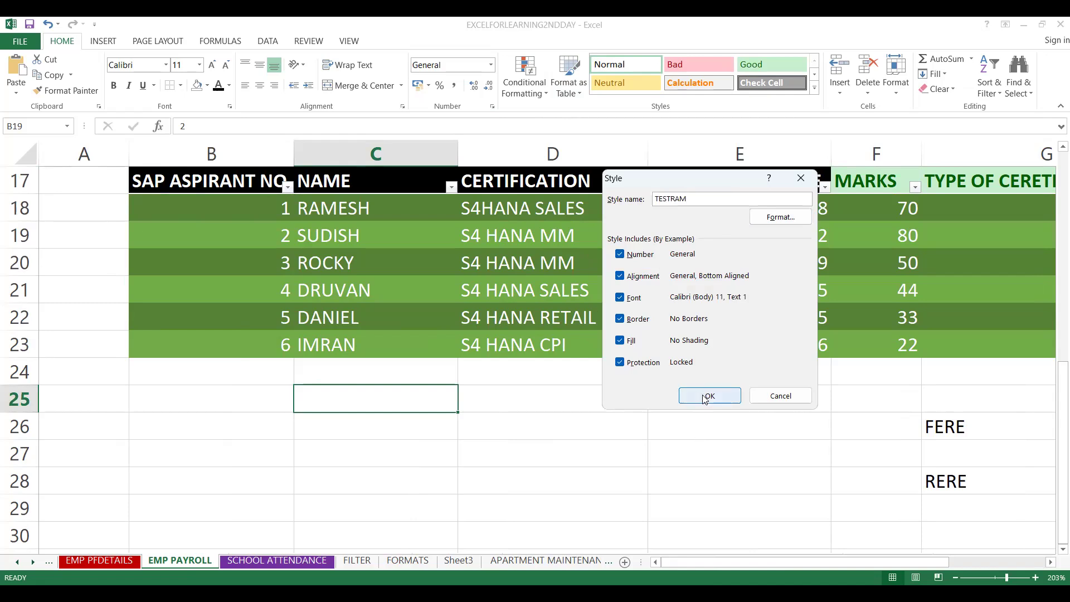
{"action": "left_click", "coordinate": [758, 220]}
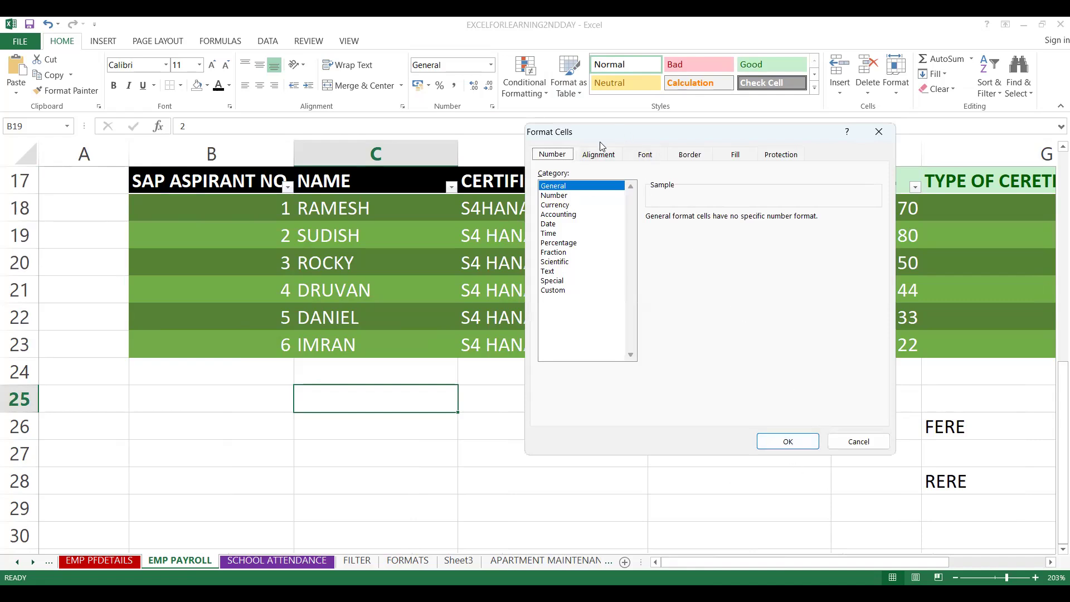
Set the TESTRAM style font to Arial 14 italic with single underline and save it.
{"action": "left_click", "coordinate": [650, 156]}
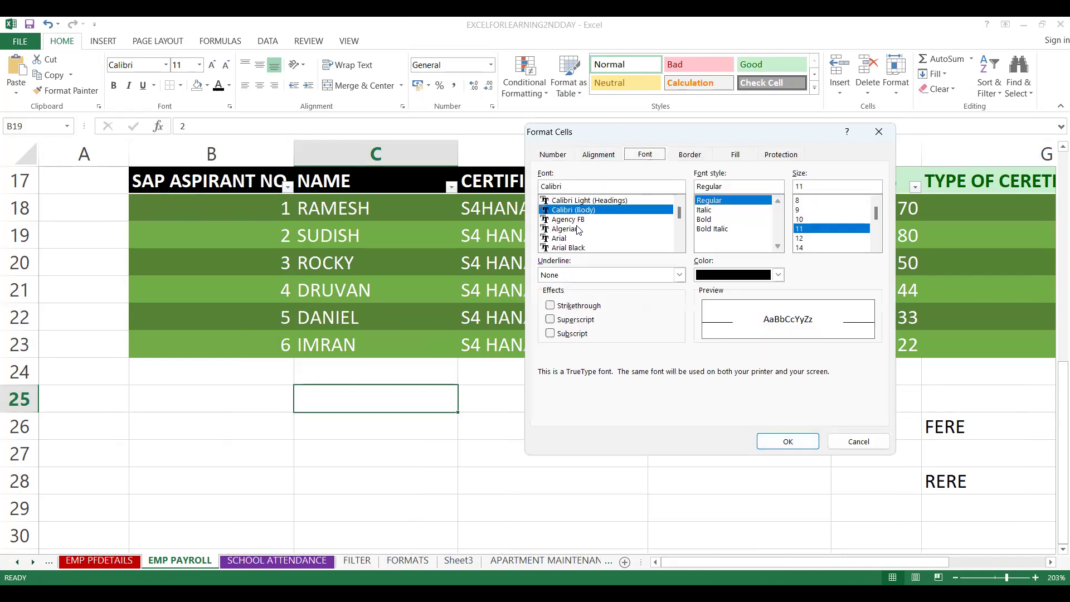
{"action": "left_click", "coordinate": [589, 238]}
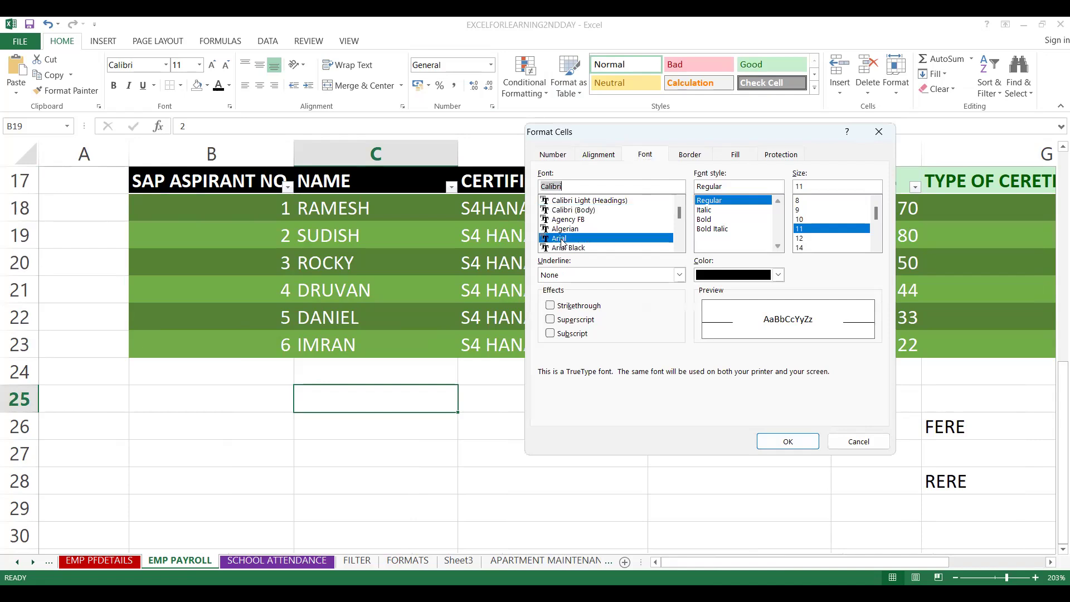
{"action": "left_click", "coordinate": [705, 210]}
{"action": "left_click", "coordinate": [802, 219]}
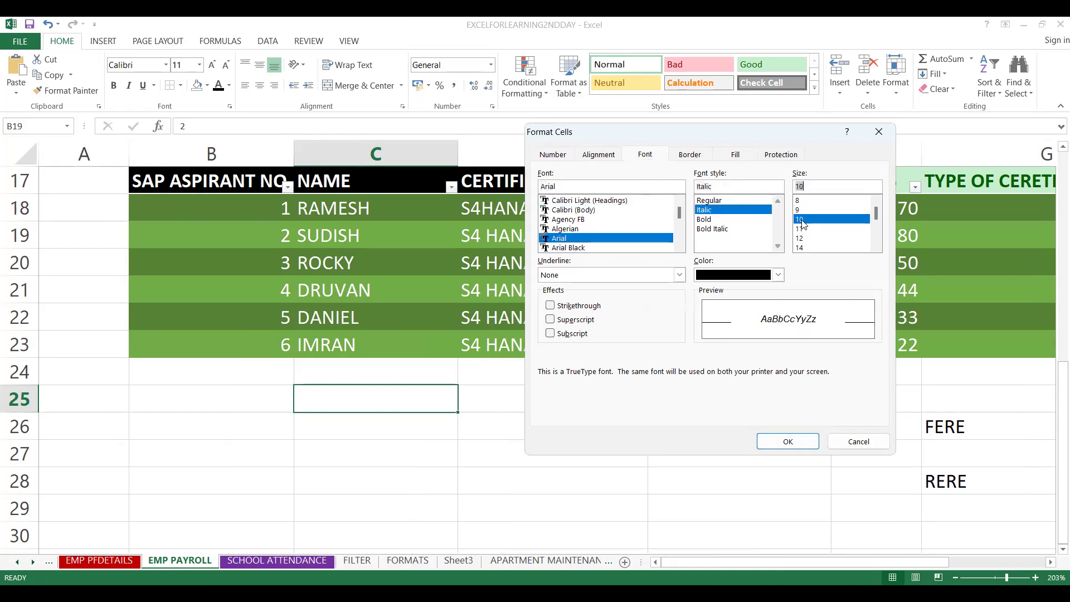
{"action": "left_click", "coordinate": [805, 248]}
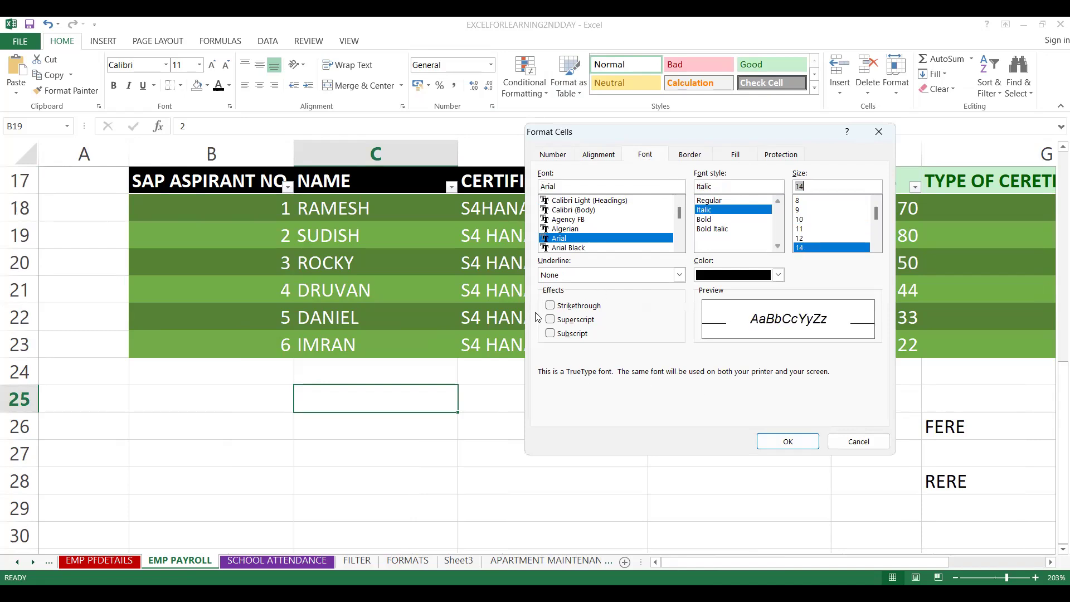
{"action": "left_click", "coordinate": [589, 277]}
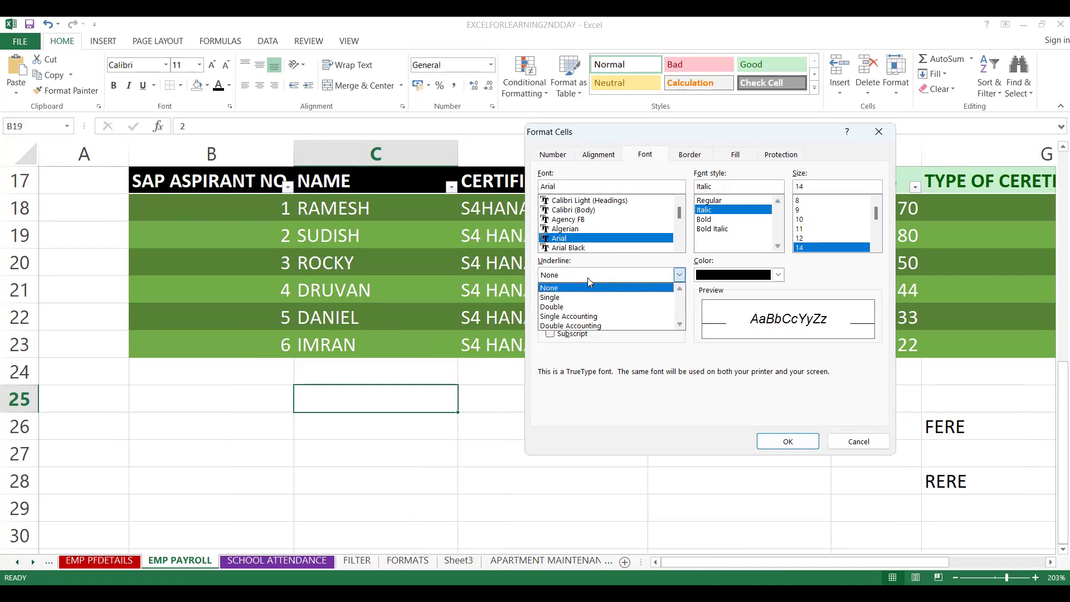
{"action": "left_click", "coordinate": [578, 300]}
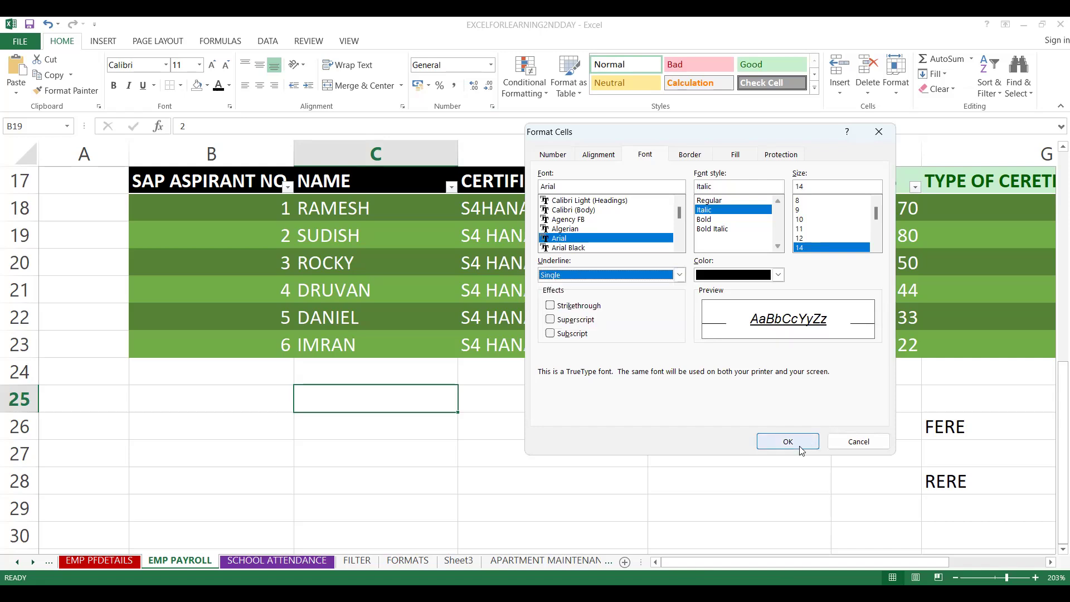
{"action": "left_click", "coordinate": [801, 451]}
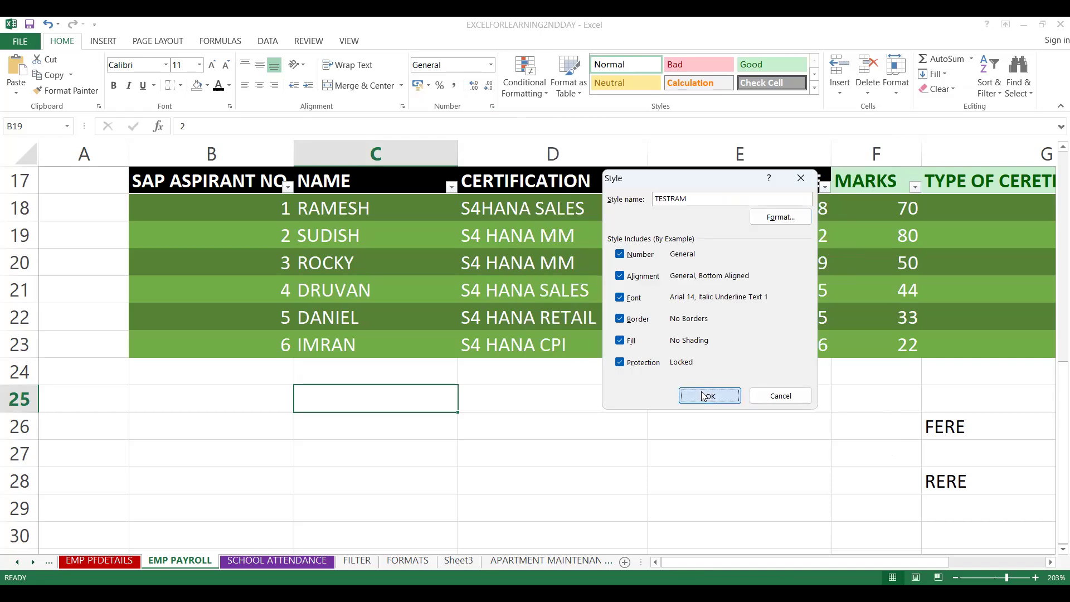
{"action": "left_click", "coordinate": [705, 396]}
Try the TESTRAM, Normal and then Neutral styles on the table's data rows.
{"action": "left_click", "coordinate": [247, 197]}
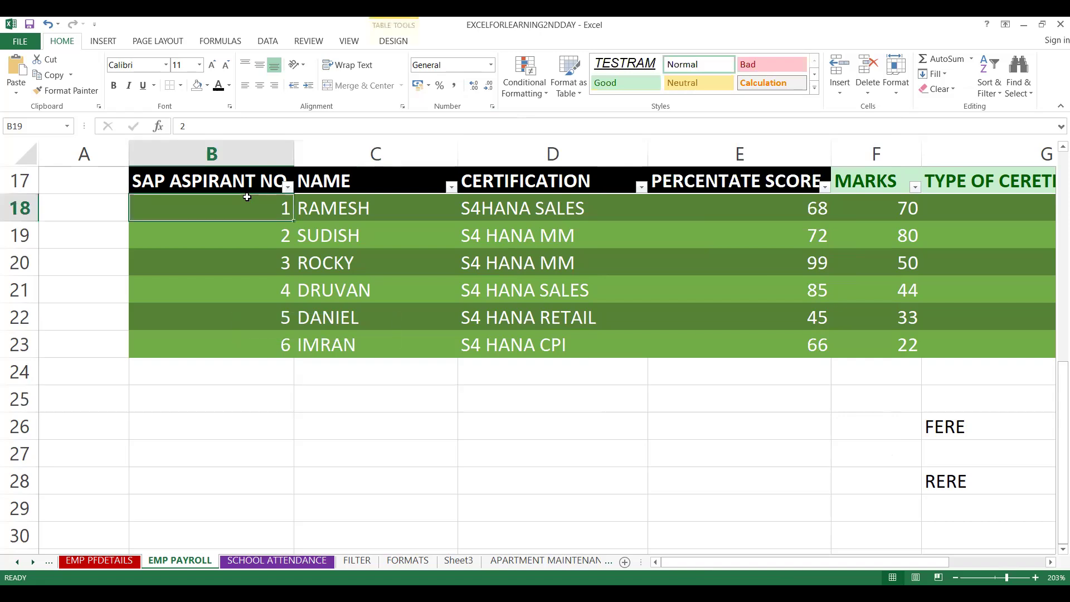
{"action": "left_click_drag", "start_coordinate": [247, 197], "coordinate": [1037, 346]}
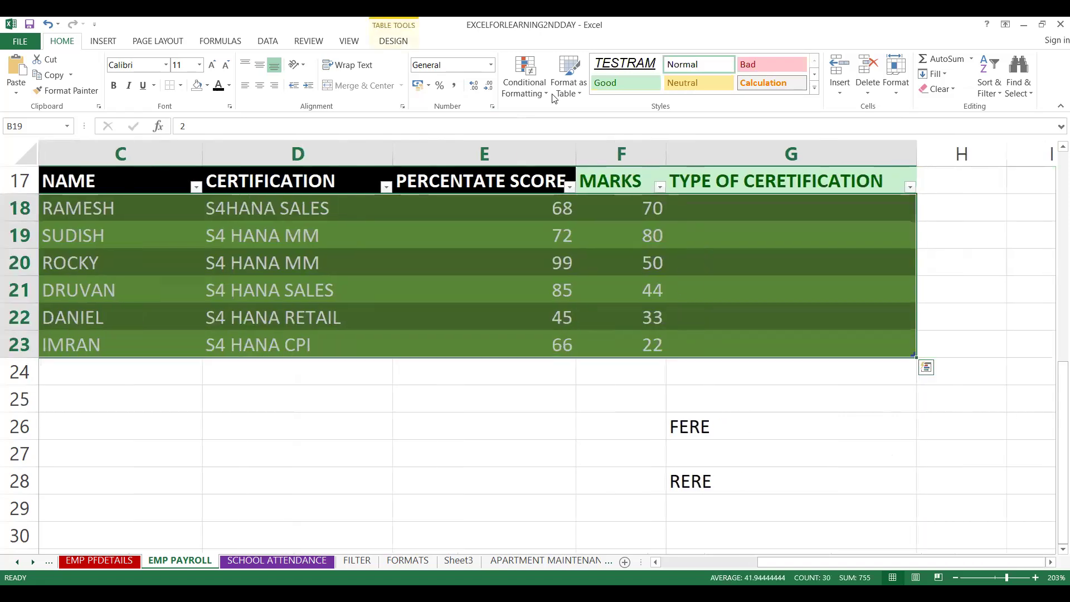
{"action": "left_click", "coordinate": [633, 63]}
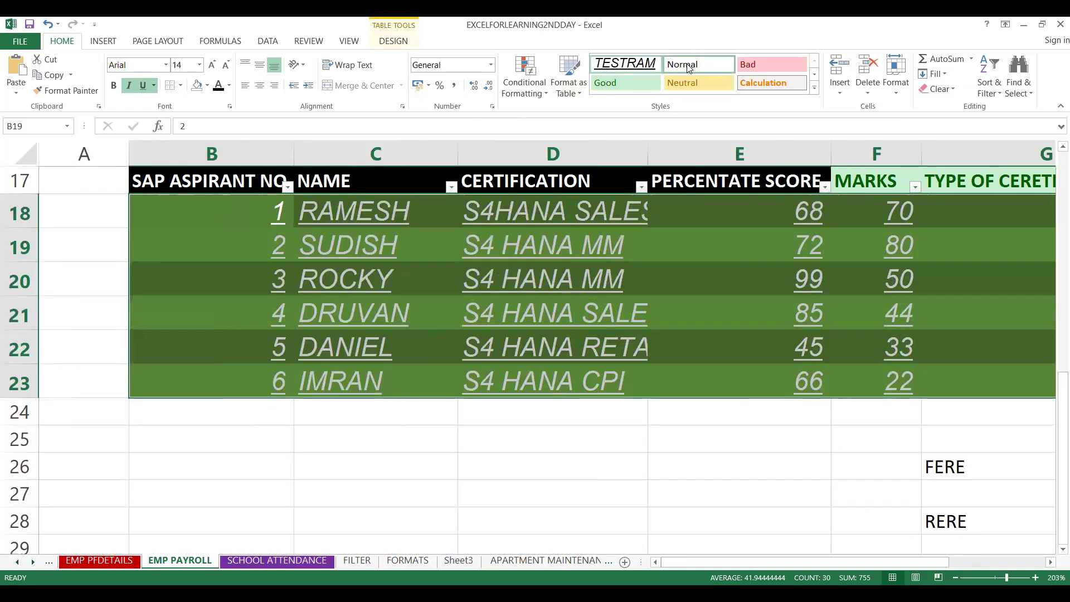
{"action": "left_click", "coordinate": [689, 68]}
{"action": "left_click", "coordinate": [697, 82]}
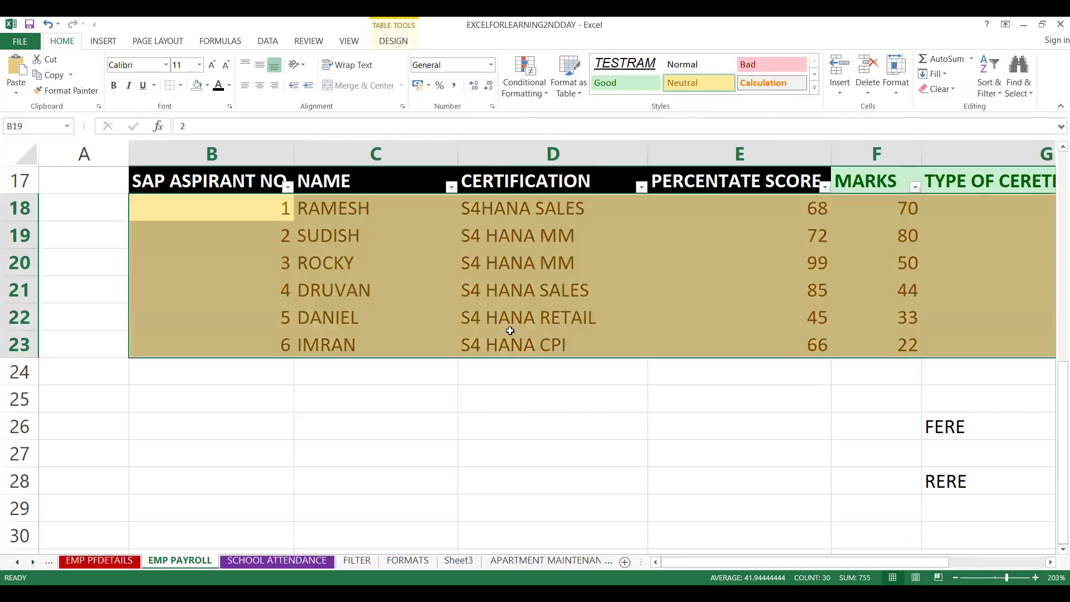
{"action": "left_click", "coordinate": [476, 444]}
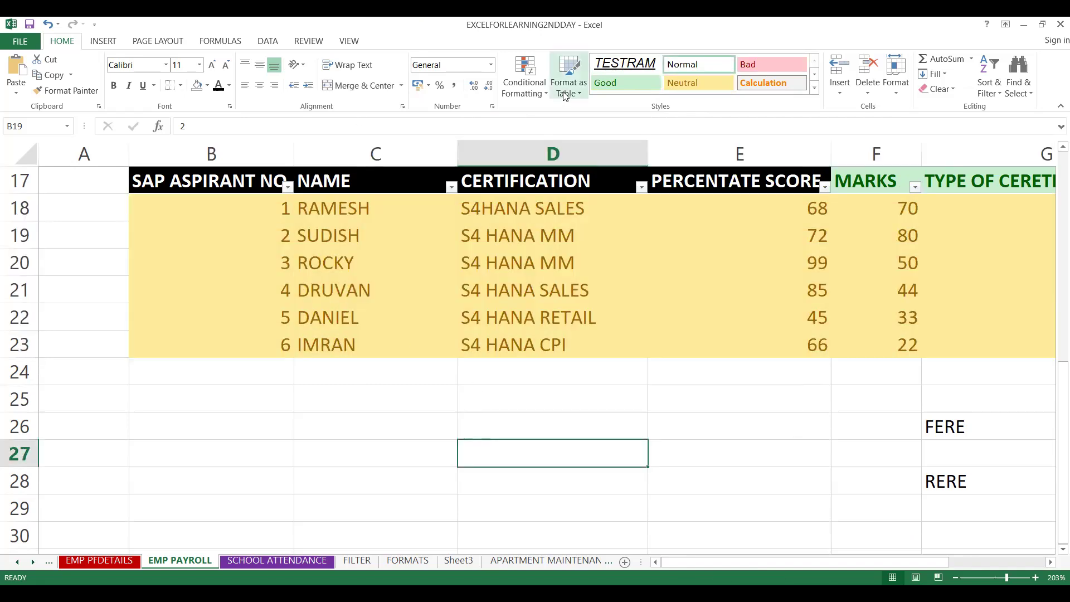
Select the entire table from B17, headers included, and apply the TESTRAM style.
{"action": "left_click", "coordinate": [197, 178]}
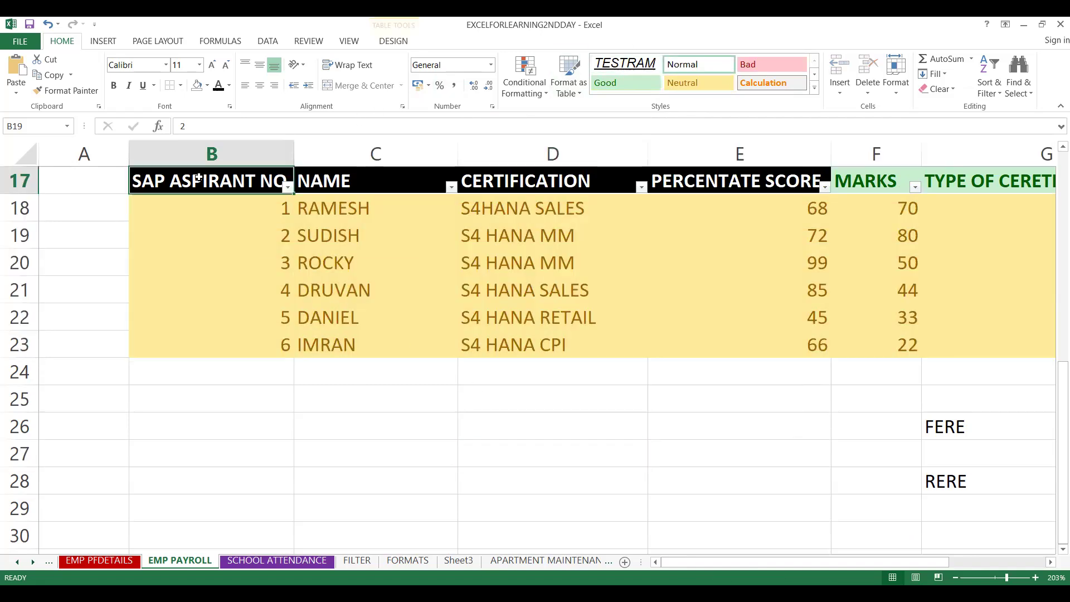
{"action": "key", "text": "ctrl+a"}
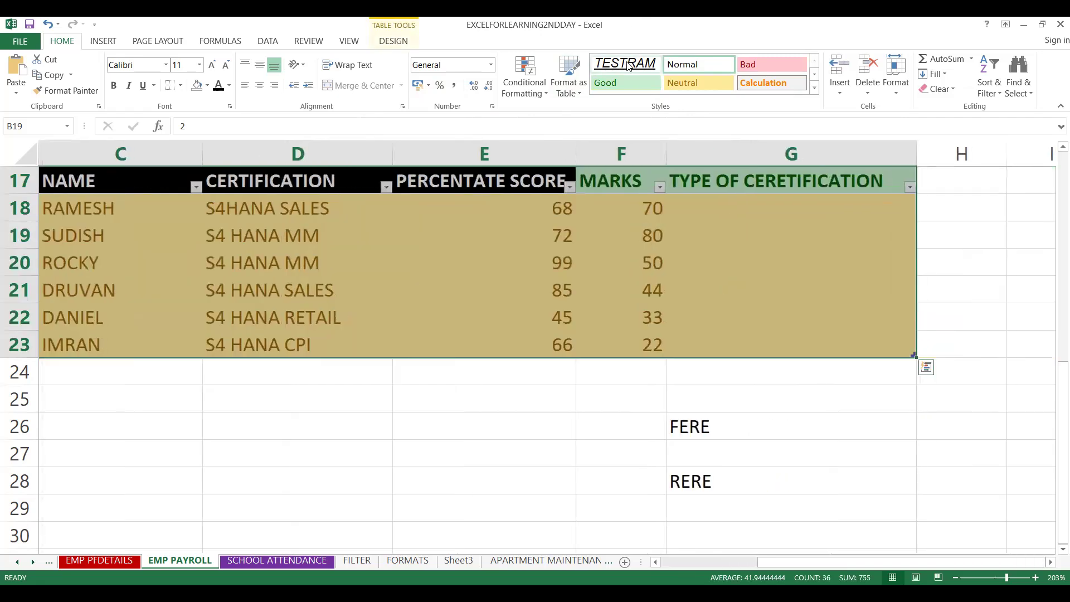
{"action": "left_click", "coordinate": [628, 65]}
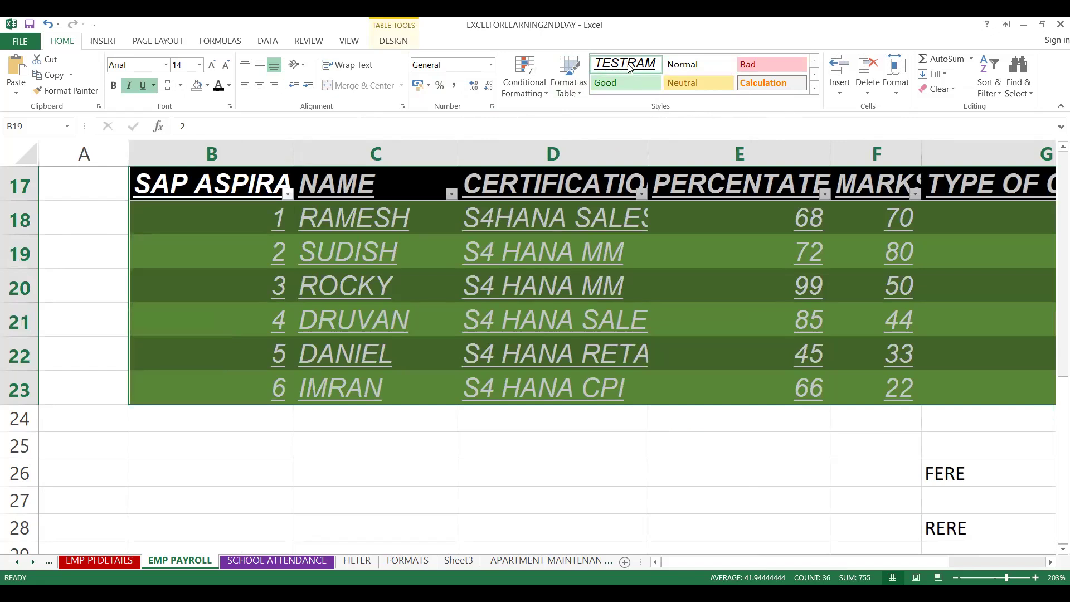
Make the TESTRAM cell style's font bold at size 18.
{"action": "right_click", "coordinate": [630, 68]}
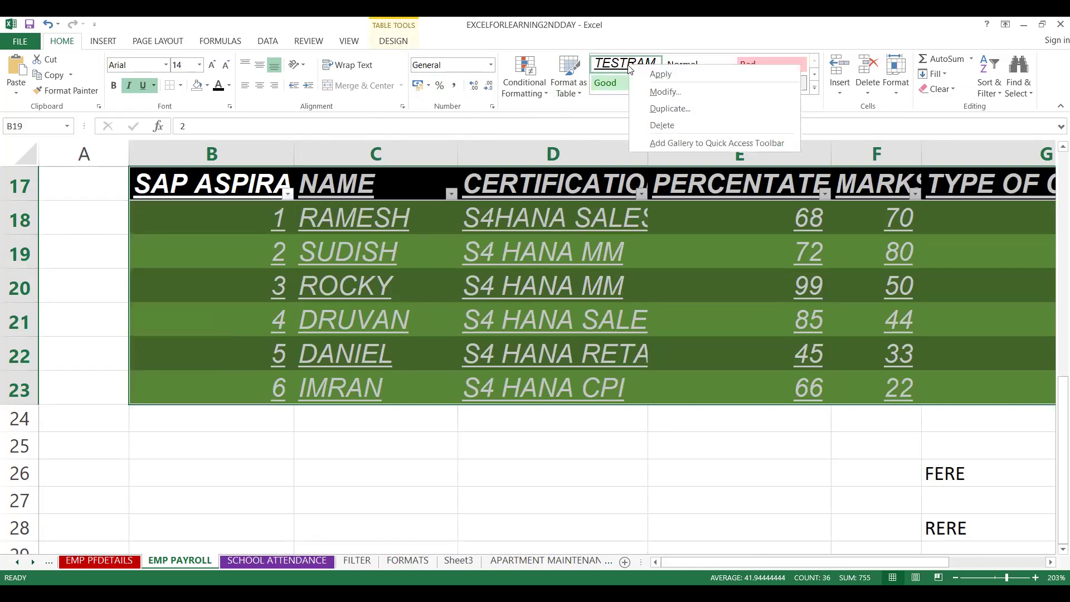
{"action": "left_click", "coordinate": [662, 94]}
{"action": "left_click", "coordinate": [787, 218]}
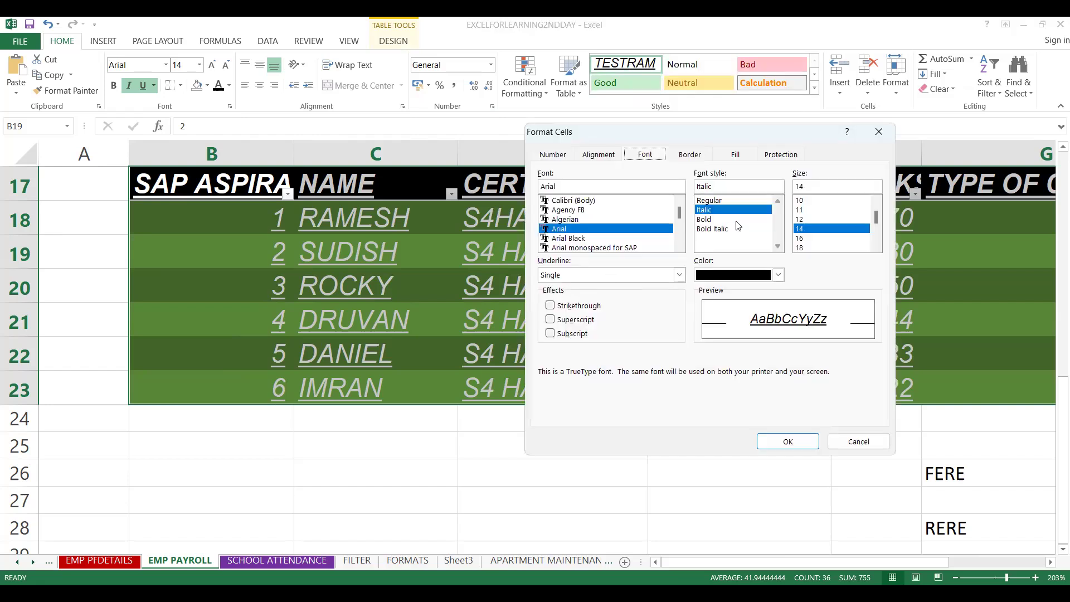
{"action": "left_click", "coordinate": [707, 221]}
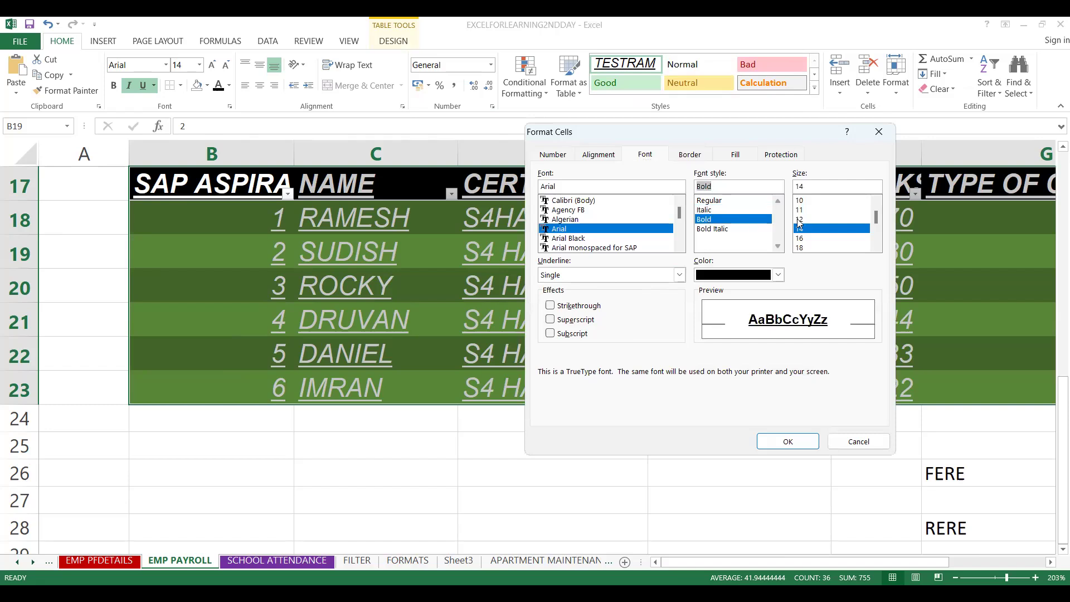
{"action": "left_click", "coordinate": [801, 248]}
Change the TESTRAM style's font to Bahnschrift with underline set to None.
{"action": "left_click", "coordinate": [680, 246]}
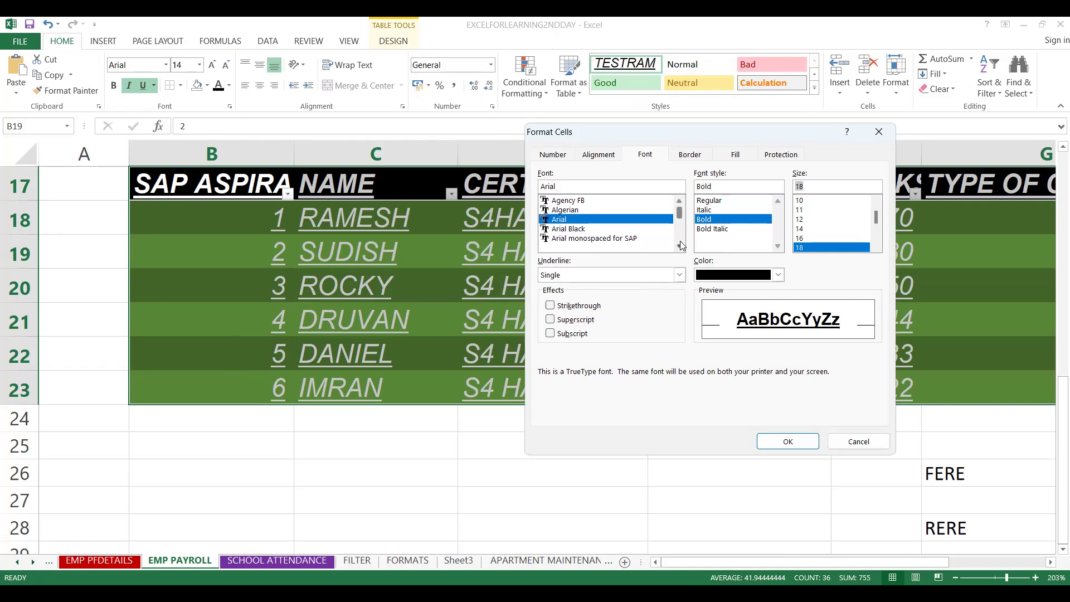
{"action": "left_click", "coordinate": [681, 246]}
{"action": "left_click", "coordinate": [681, 245]}
{"action": "left_click", "coordinate": [681, 246]}
{"action": "left_click", "coordinate": [681, 246]}
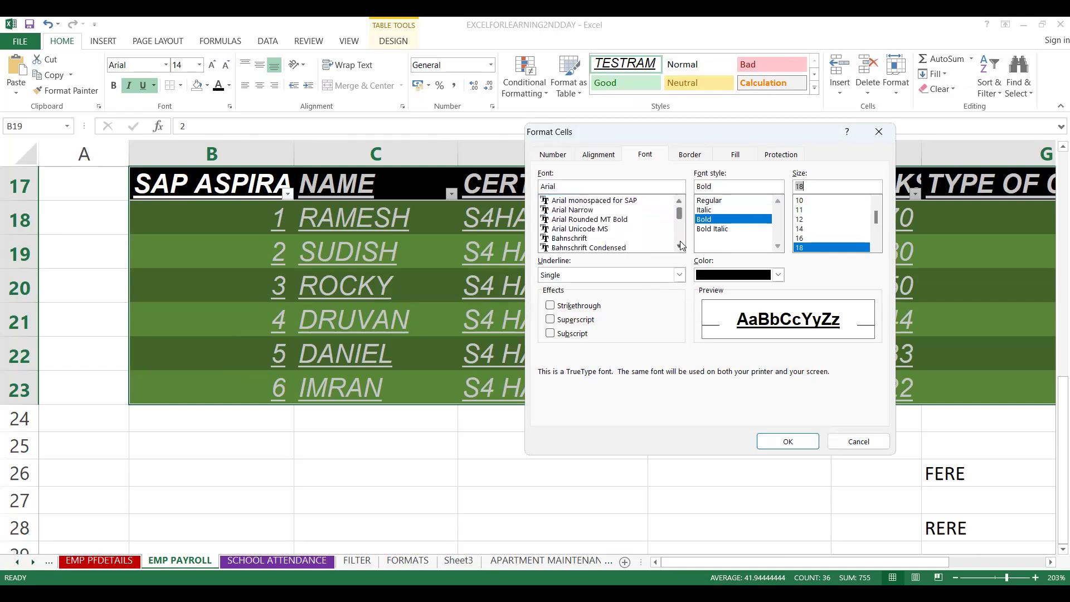
{"action": "left_click", "coordinate": [574, 240]}
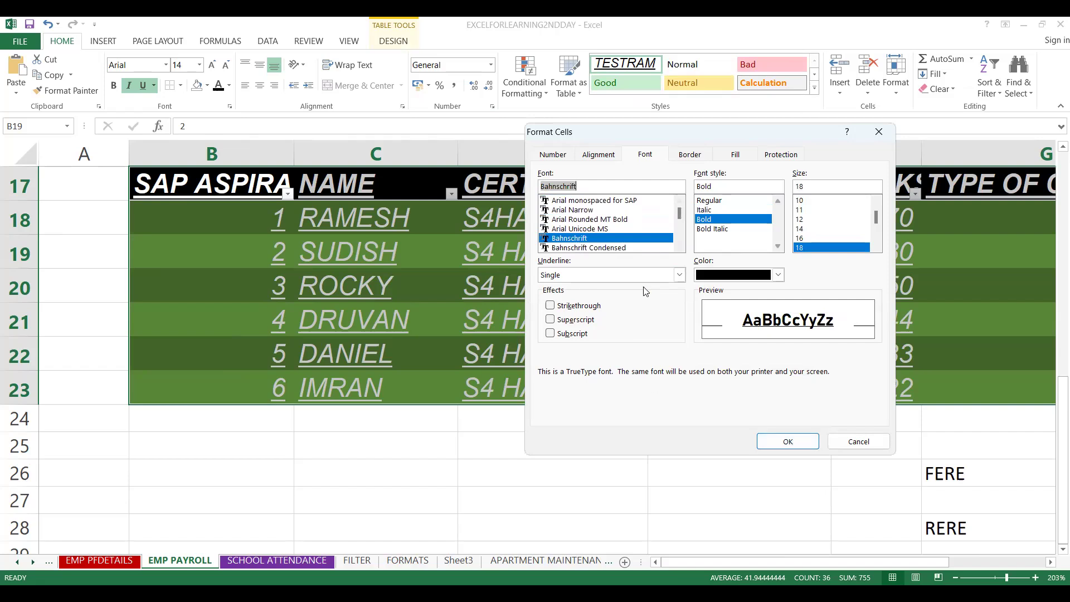
{"action": "left_click", "coordinate": [573, 277]}
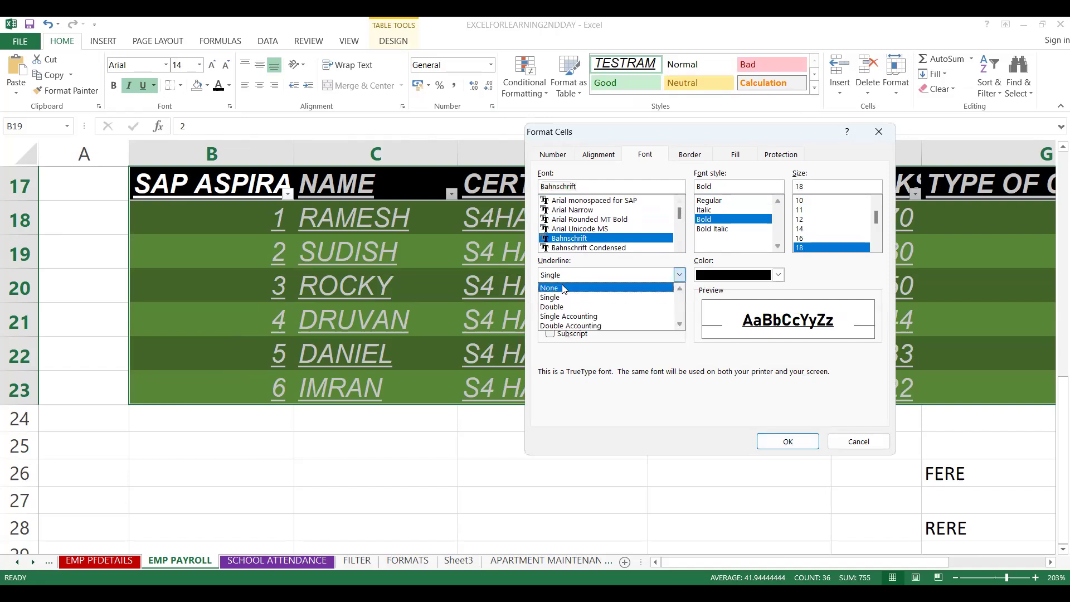
{"action": "left_click", "coordinate": [564, 289]}
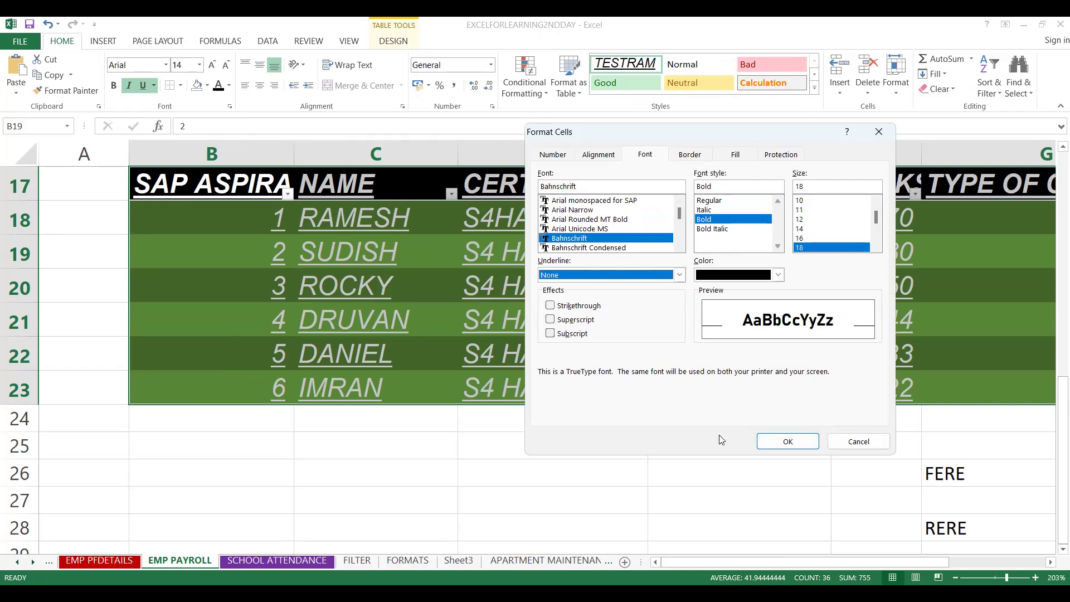
Save the redefined TESTRAM style and apply the Neutral style to the table.
{"action": "left_click", "coordinate": [791, 446]}
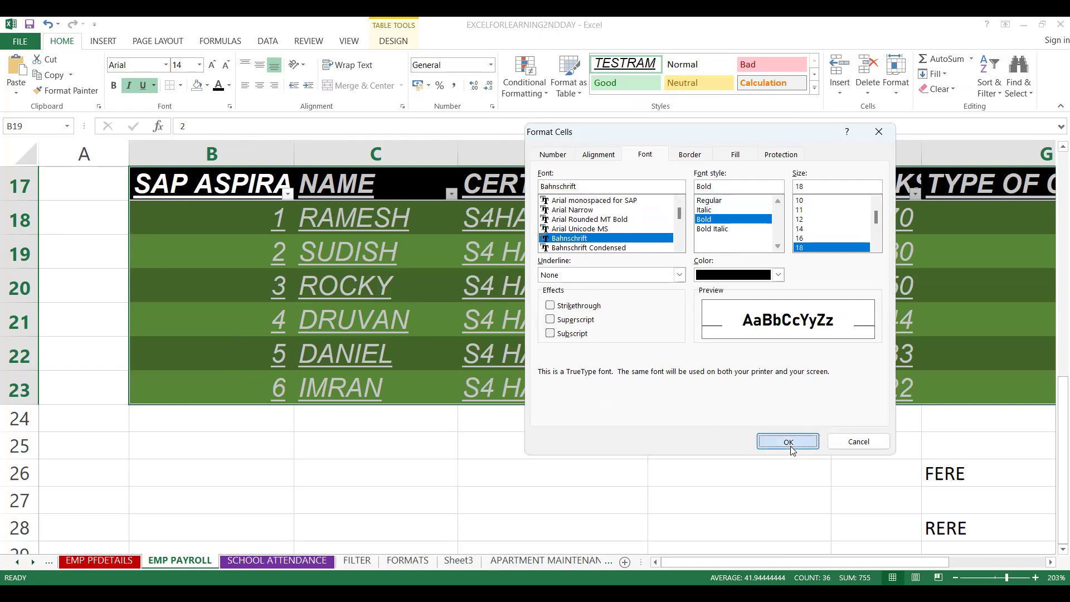
{"action": "left_click", "coordinate": [720, 395]}
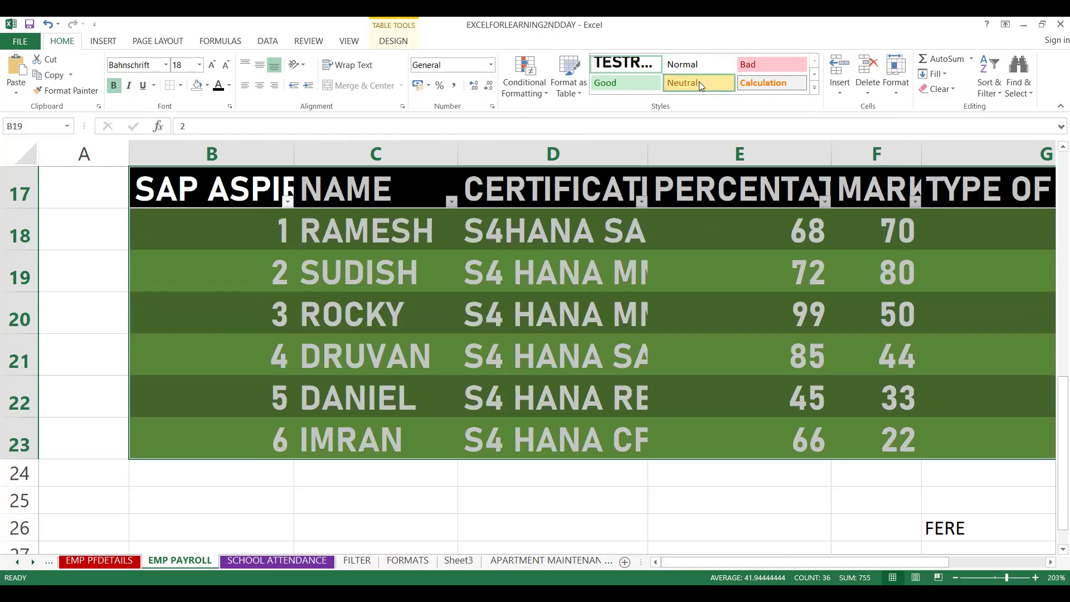
{"action": "left_click", "coordinate": [699, 82]}
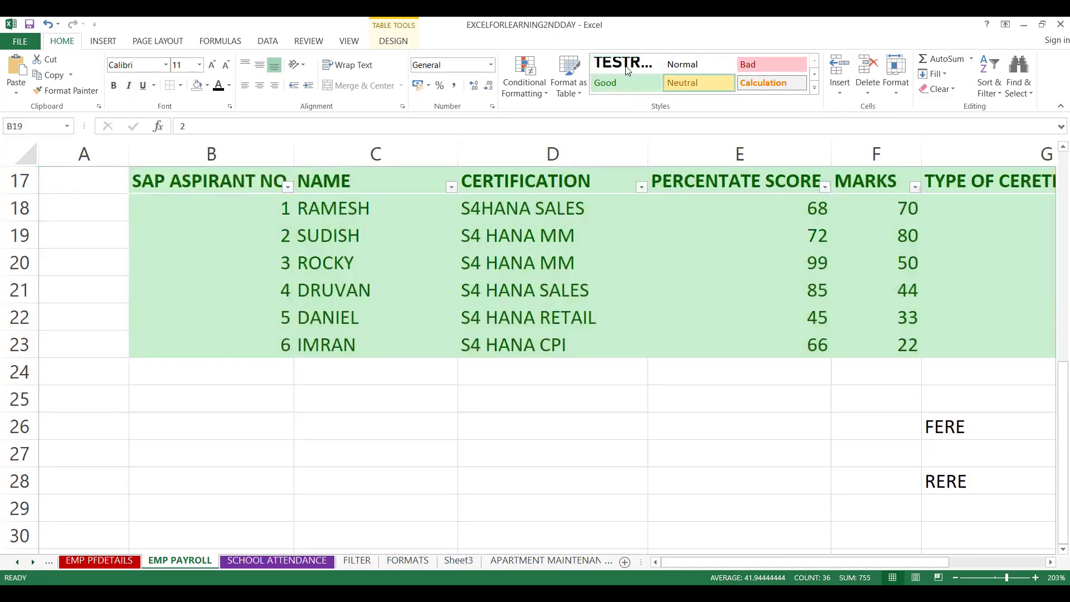
Reapply the updated TESTRAM style to the table, then style cell D20 as 60% - Accent2.
{"action": "left_click", "coordinate": [628, 70]}
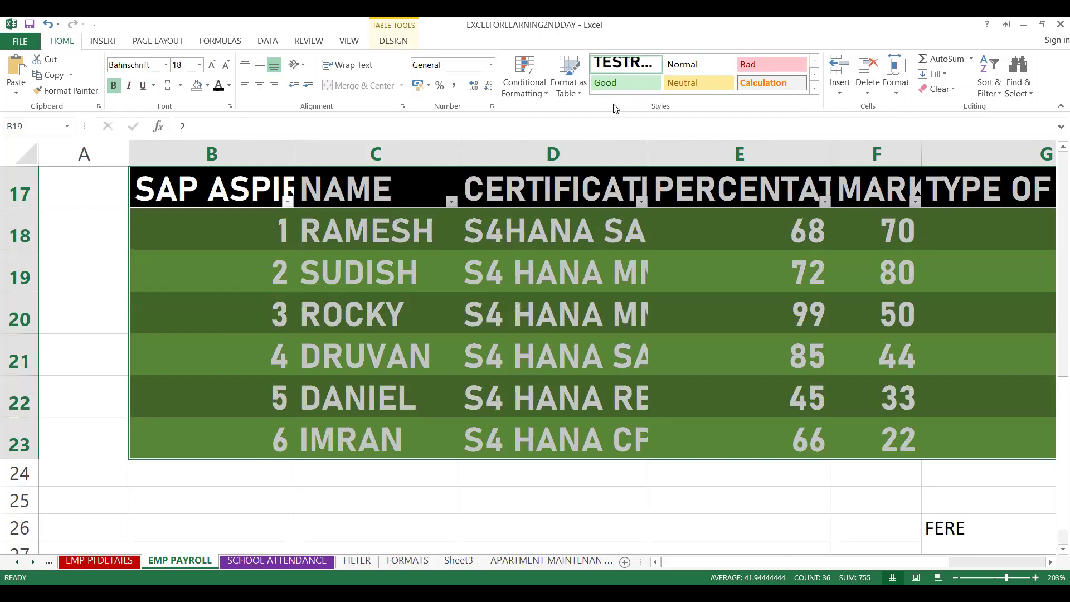
{"action": "left_click", "coordinate": [581, 296]}
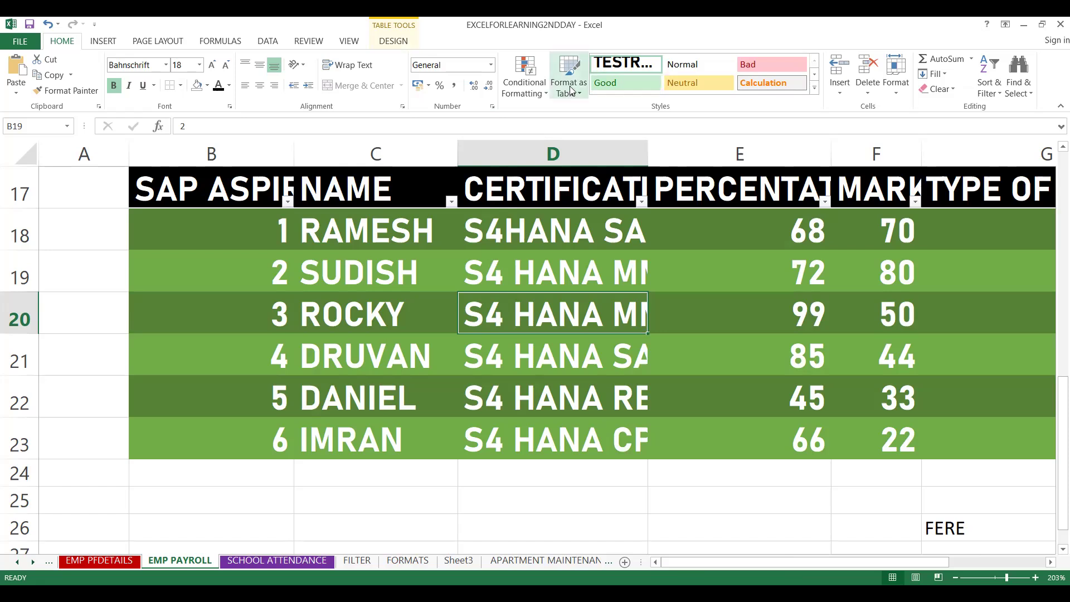
{"action": "left_click", "coordinate": [815, 90]}
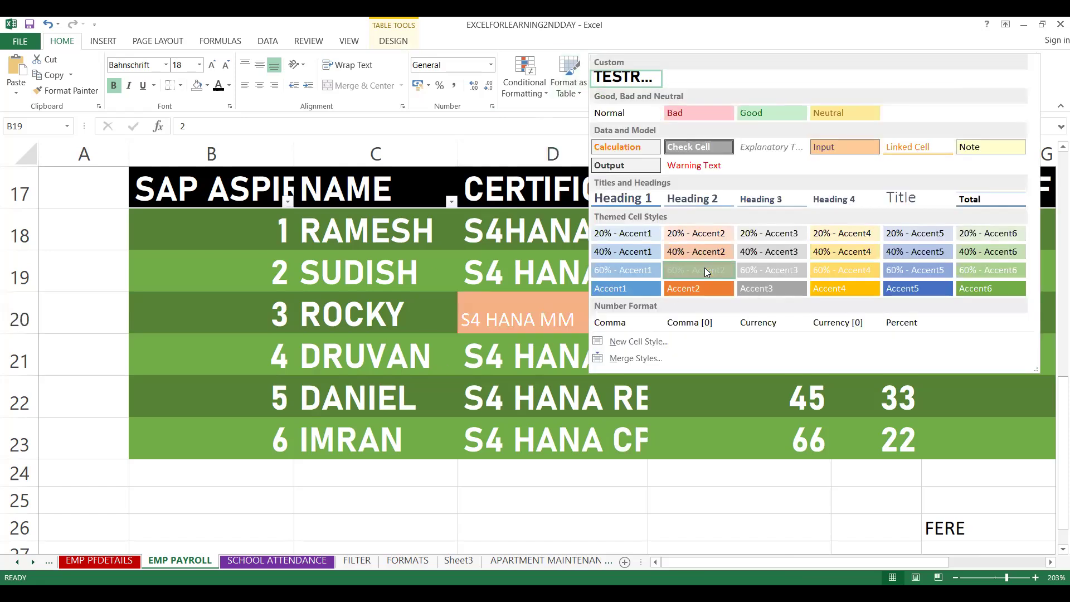
{"action": "left_click", "coordinate": [704, 269]}
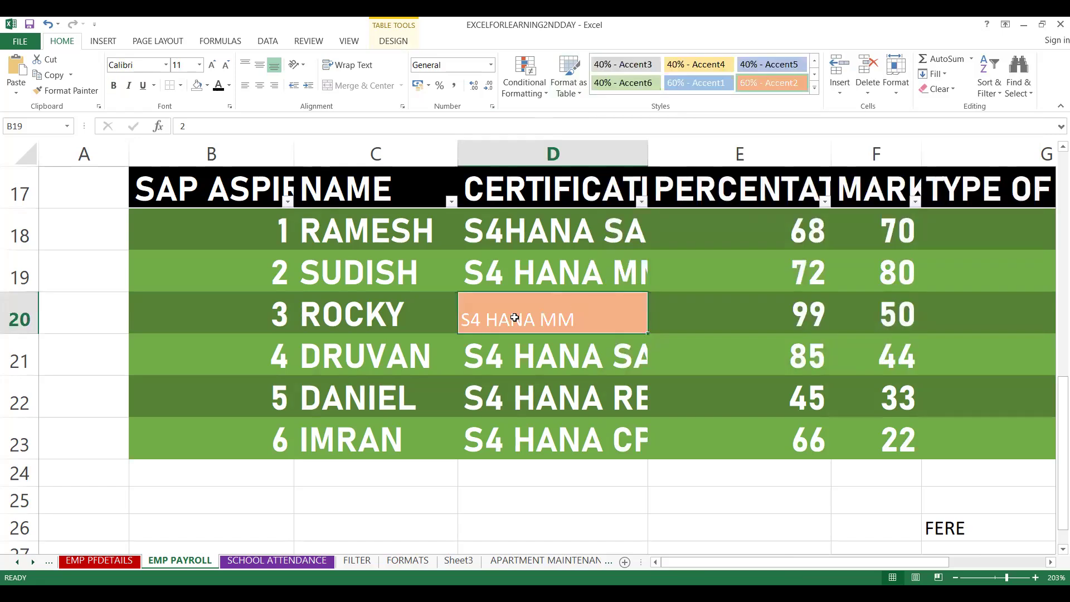